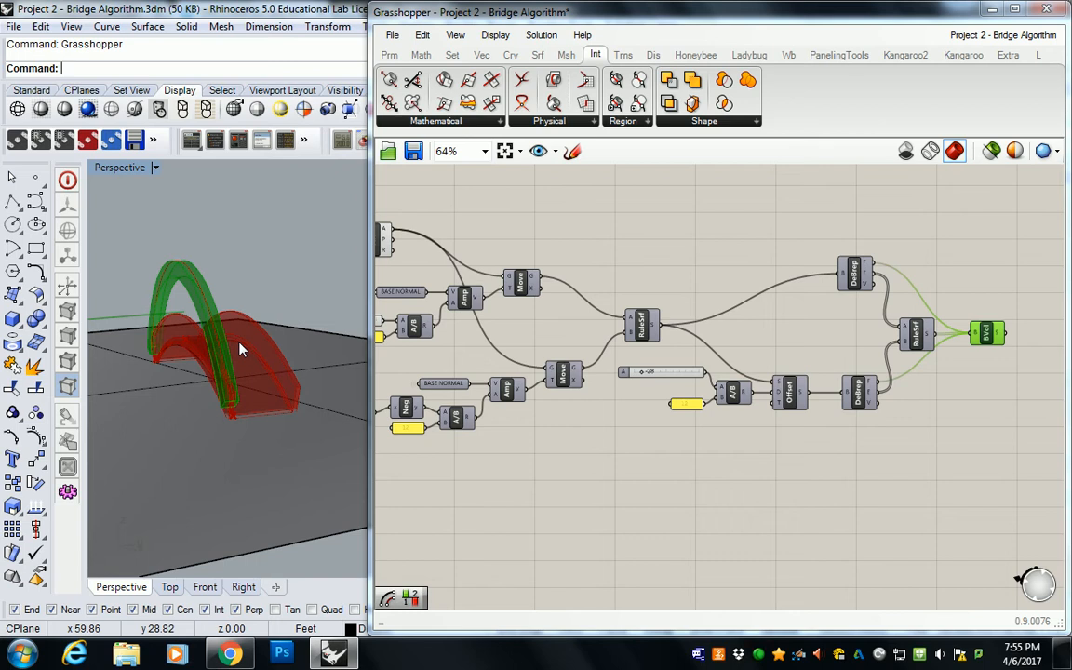
Step: Compare the bridge model with the pedestrian bridge reference photo in the browser, and return to the model
{"action": "right_click_drag", "start_coordinate": [240, 349], "coordinate": [229, 289]}
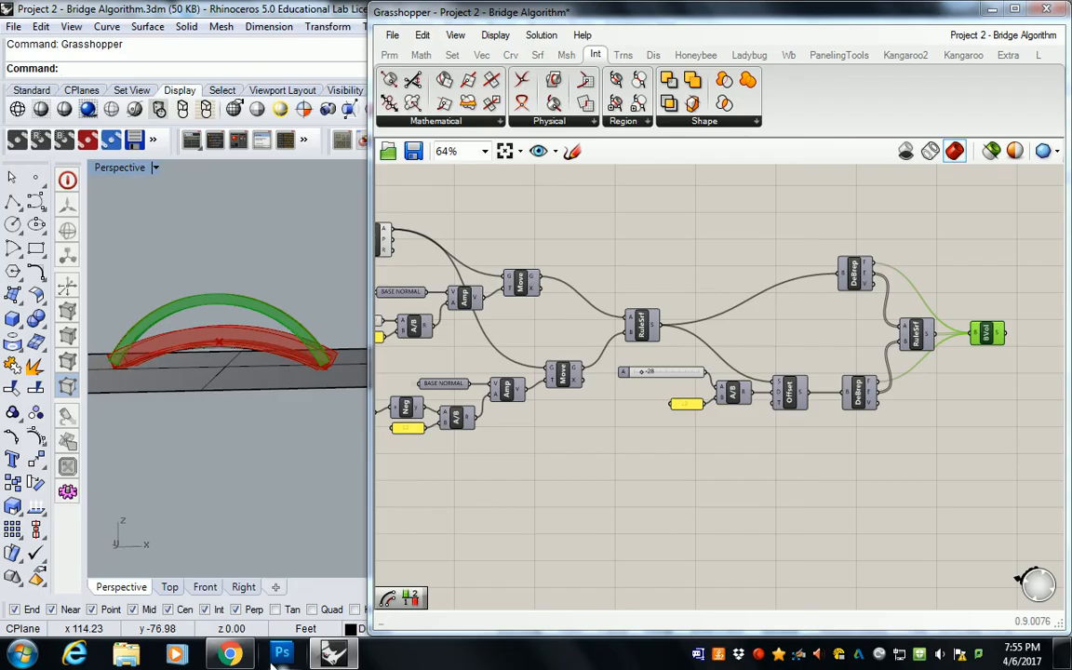
{"action": "left_click", "coordinate": [230, 653]}
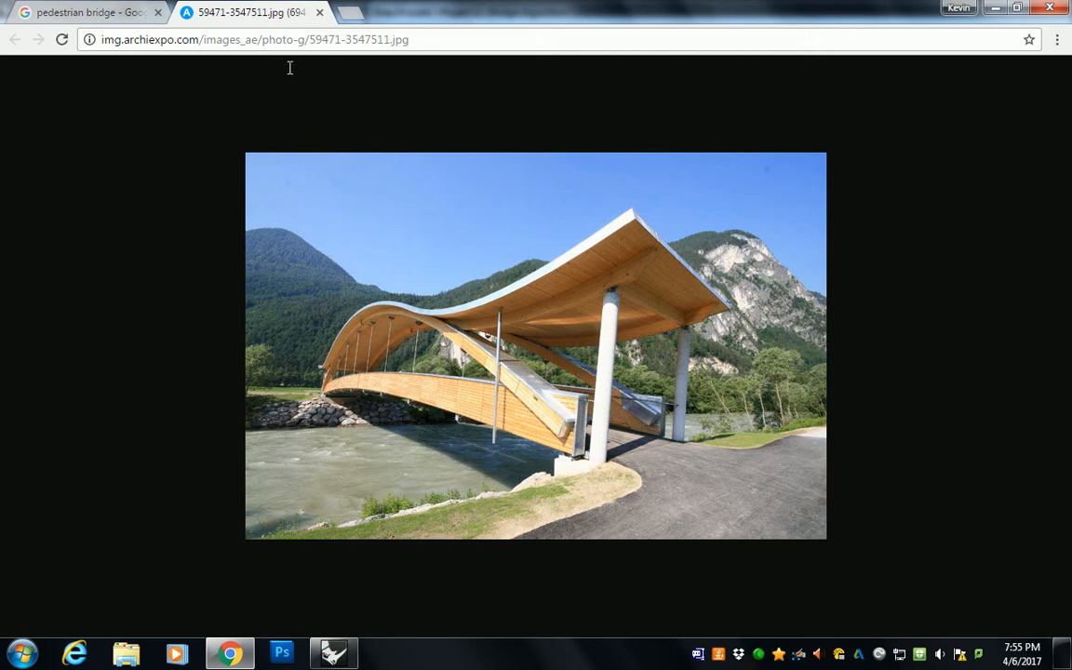
{"action": "left_click", "coordinate": [333, 653]}
{"action": "right_click_drag", "start_coordinate": [268, 316], "coordinate": [242, 363]}
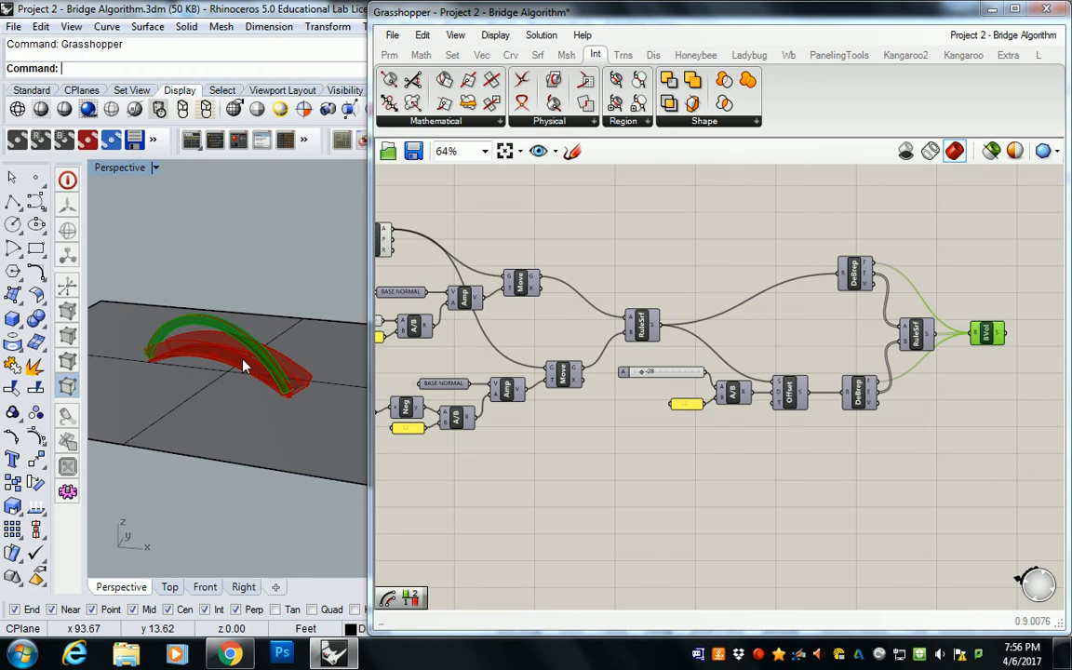
Step: Duplicate the three Point parameters that feed the Arc component of the base curve
{"action": "left_click", "coordinate": [521, 213]}
{"action": "scroll", "coordinate": [521, 213], "scroll_direction": "down", "scroll_amount": 5}
{"action": "right_click_drag", "start_coordinate": [521, 213], "coordinate": [799, 285]}
{"action": "right_click_drag", "start_coordinate": [400, 206], "coordinate": [683, 293]}
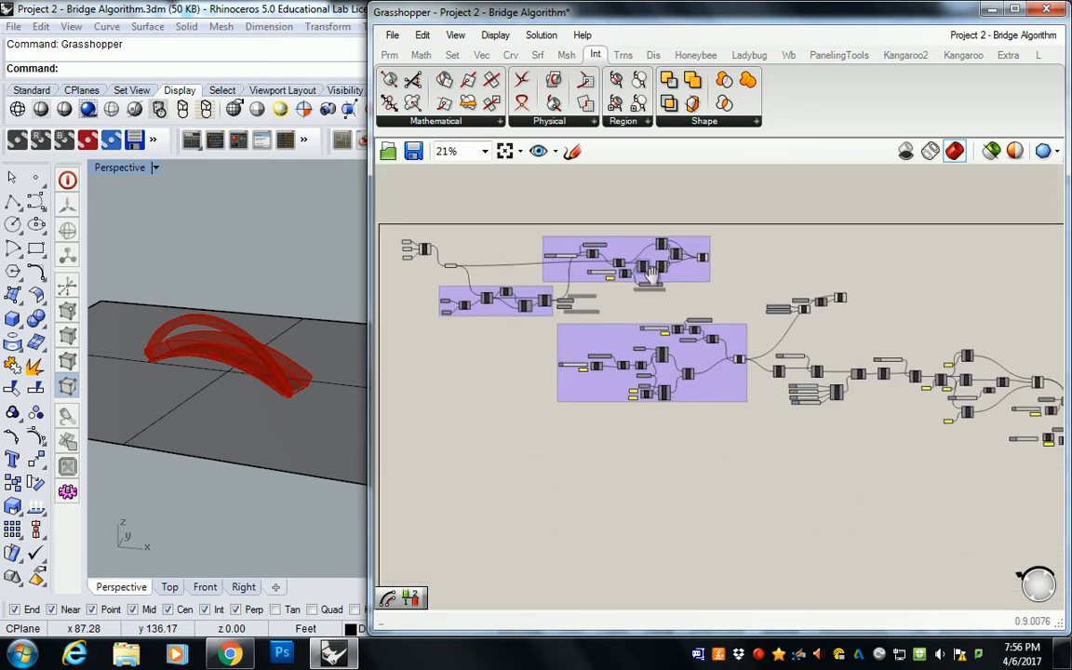
{"action": "scroll", "coordinate": [652, 285], "scroll_direction": "up", "scroll_amount": 10}
{"action": "left_click", "coordinate": [610, 302]}
{"action": "left_click_drag", "start_coordinate": [454, 216], "coordinate": [553, 429]}
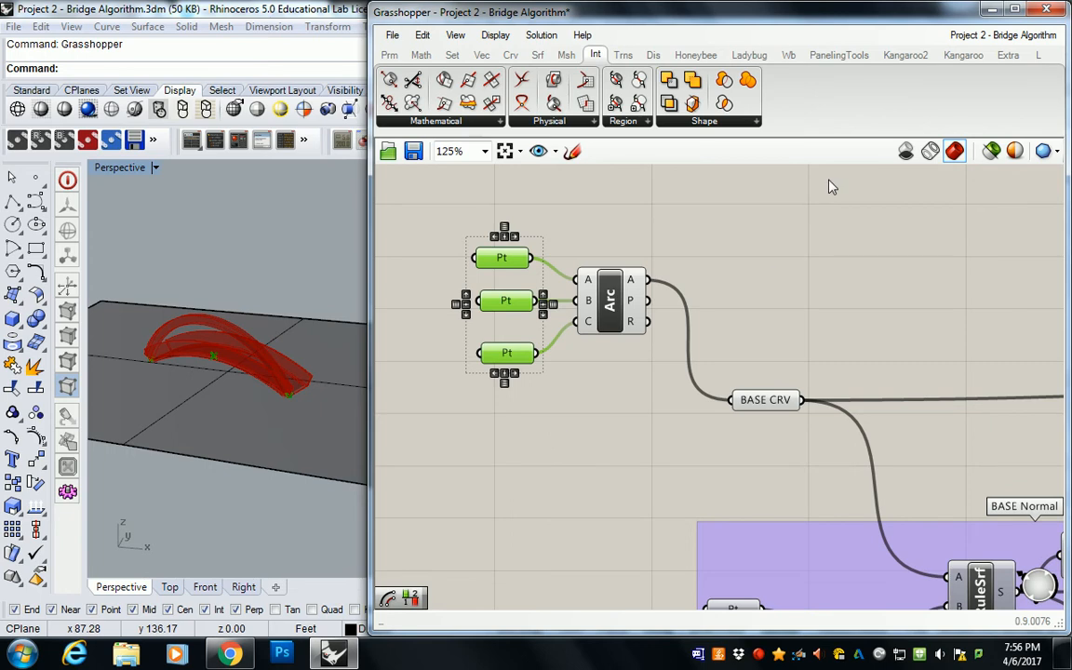
{"action": "scroll", "coordinate": [818, 220], "scroll_direction": "down", "scroll_amount": 6}
{"action": "right_click_drag", "start_coordinate": [1028, 234], "coordinate": [931, 242]}
{"action": "right_click_drag", "start_coordinate": [665, 323], "coordinate": [774, 283]}
{"action": "scroll", "coordinate": [642, 169], "scroll_direction": "up", "scroll_amount": 6}
{"action": "right_click_drag", "start_coordinate": [696, 253], "coordinate": [678, 235]}
{"action": "right_click_drag", "start_coordinate": [732, 281], "coordinate": [716, 247]}
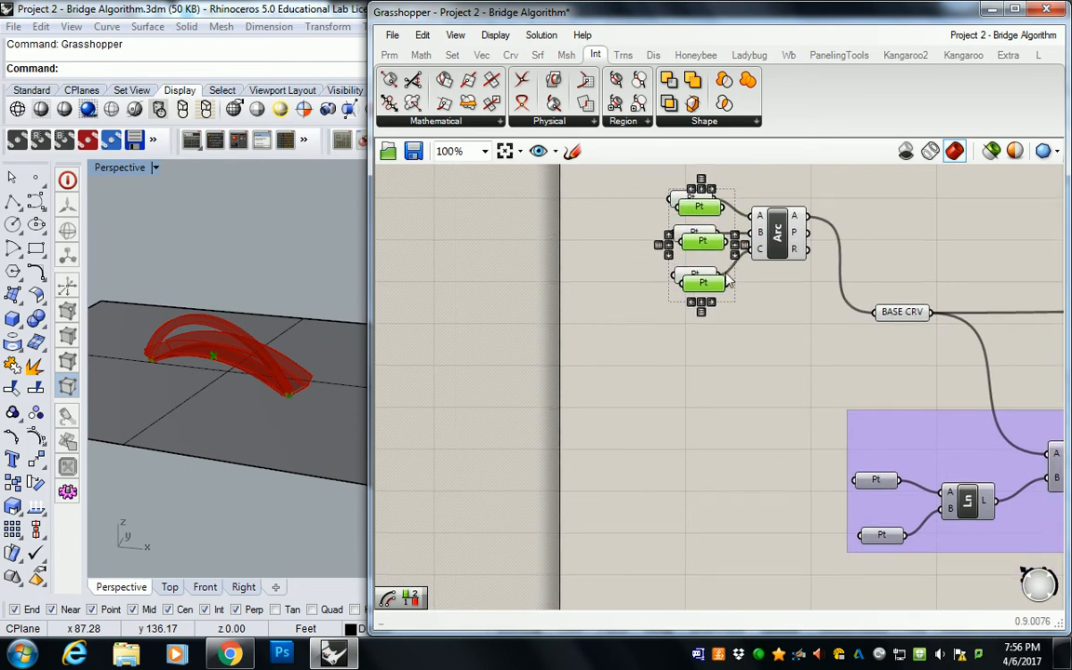
Step: Move the three duplicated Point parameters to the empty canvas area below the existing groups
{"action": "scroll", "coordinate": [715, 247], "scroll_direction": "down", "scroll_amount": 2}
{"action": "left_click_drag", "start_coordinate": [707, 241], "coordinate": [744, 556], "text": "alt"}
{"action": "right_click_drag", "start_coordinate": [745, 556], "coordinate": [703, 353]}
{"action": "left_click_drag", "start_coordinate": [702, 356], "coordinate": [701, 447]}
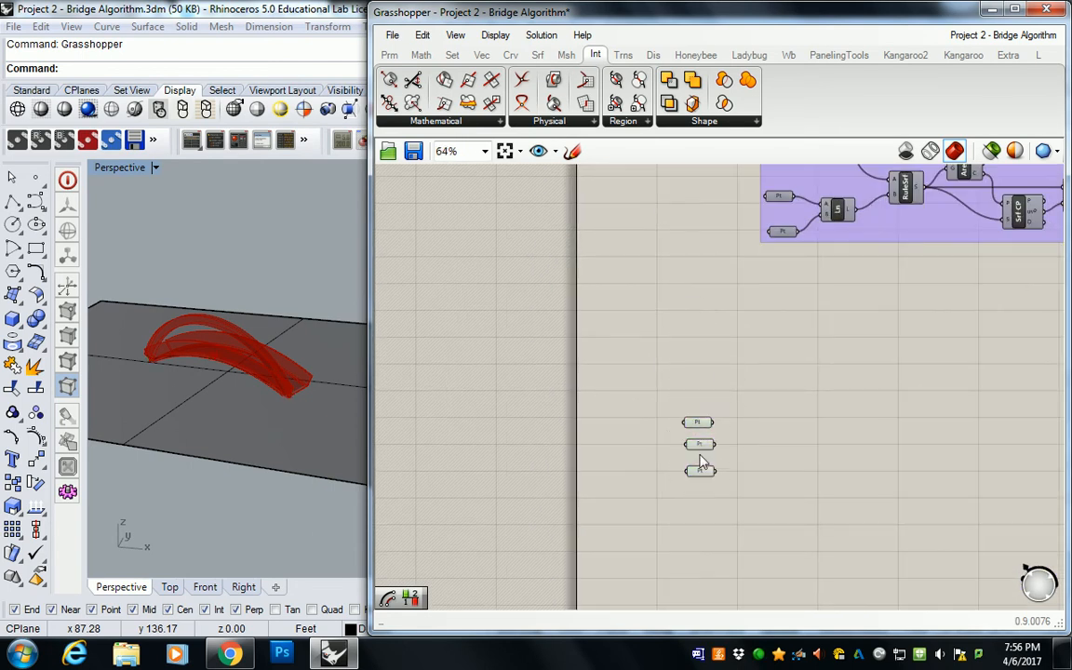
{"action": "scroll", "coordinate": [703, 453], "scroll_direction": "up", "scroll_amount": 3}
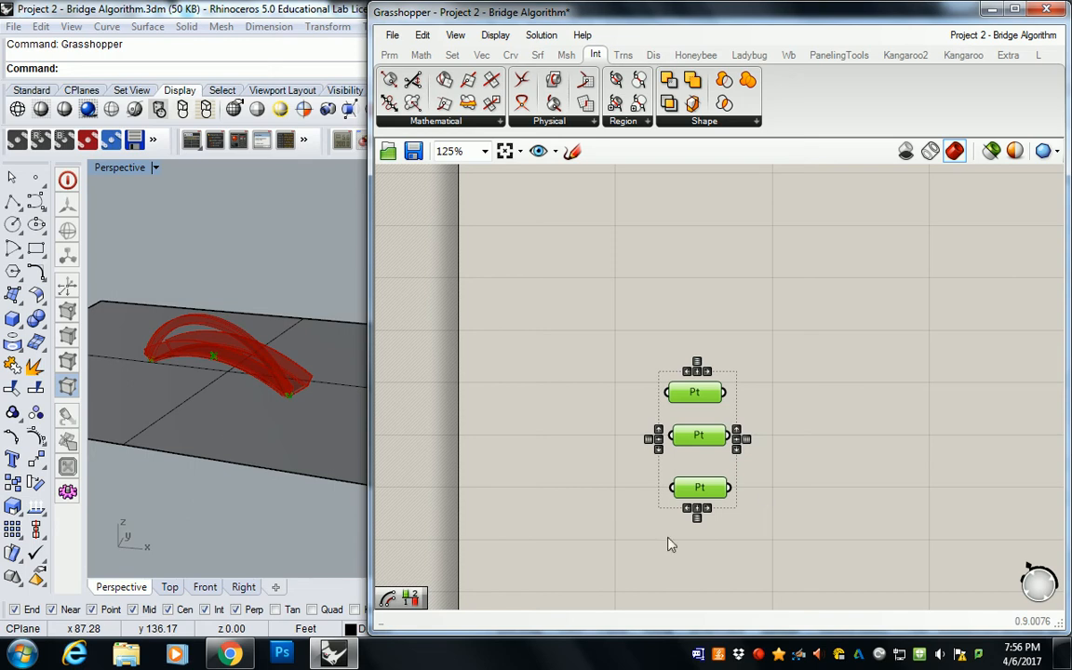
Step: Copy the end point at the near-origin end of the bridge outward by -10 ft along the bridge's length
{"action": "left_click", "coordinate": [193, 428]}
{"action": "left_click", "coordinate": [127, 279]}
{"action": "left_click_drag", "start_coordinate": [120, 266], "coordinate": [214, 401]}
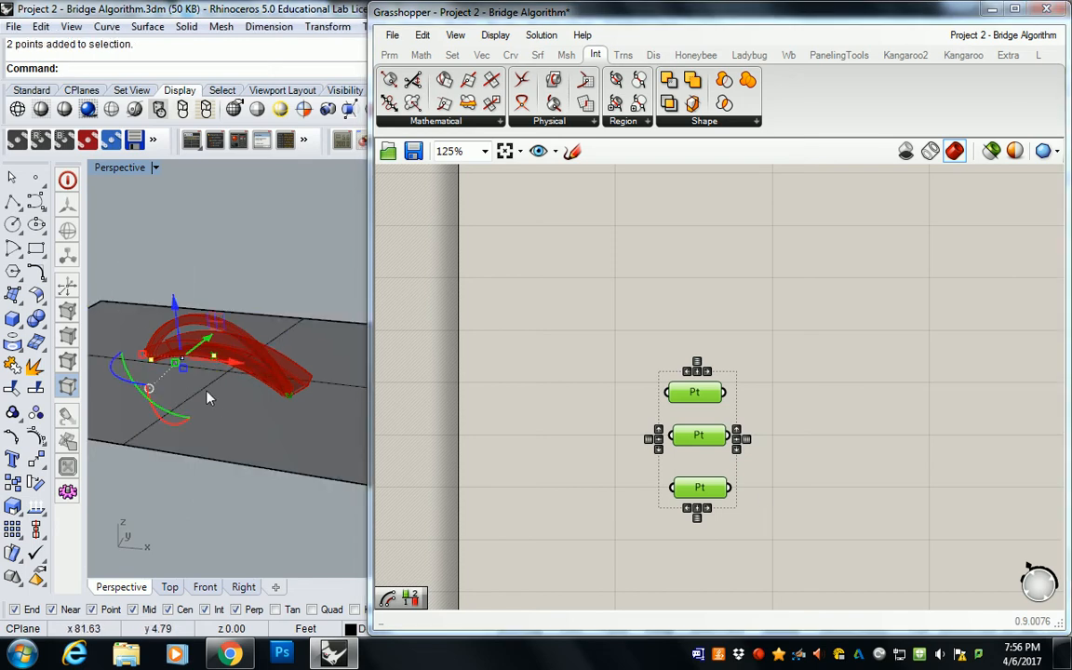
{"action": "right_click_drag", "start_coordinate": [191, 374], "coordinate": [255, 377], "text": "shift"}
{"action": "left_click", "coordinate": [183, 279]}
{"action": "left_click", "coordinate": [213, 357]}
{"action": "right_click_drag", "start_coordinate": [210, 336], "coordinate": [233, 396]}
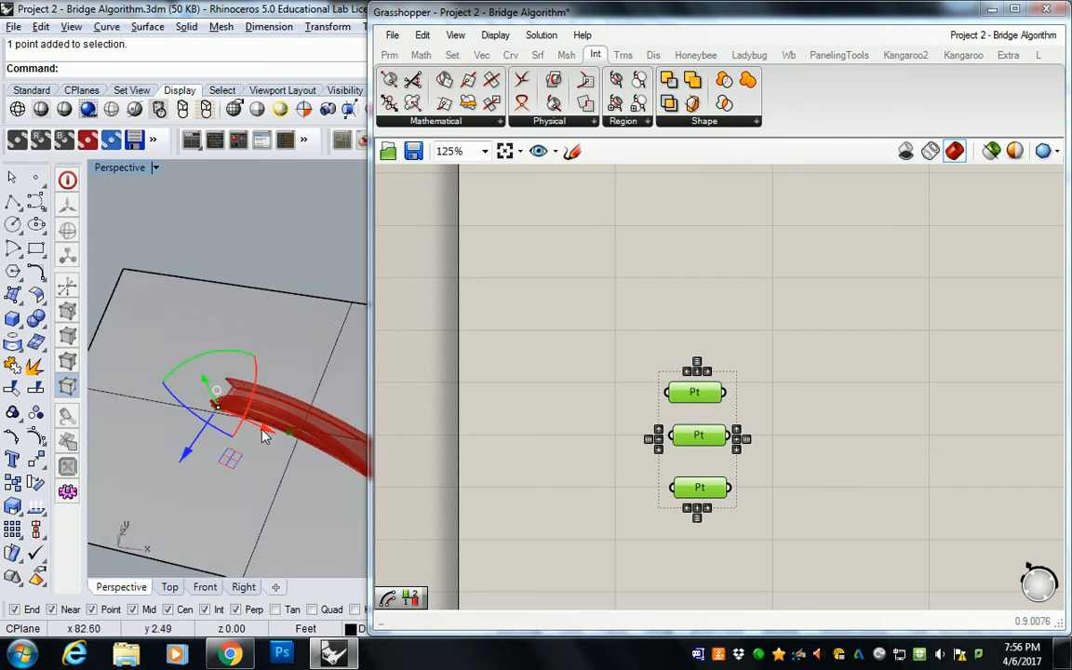
{"action": "left_click", "coordinate": [263, 429]}
{"action": "type", "text": "90"}
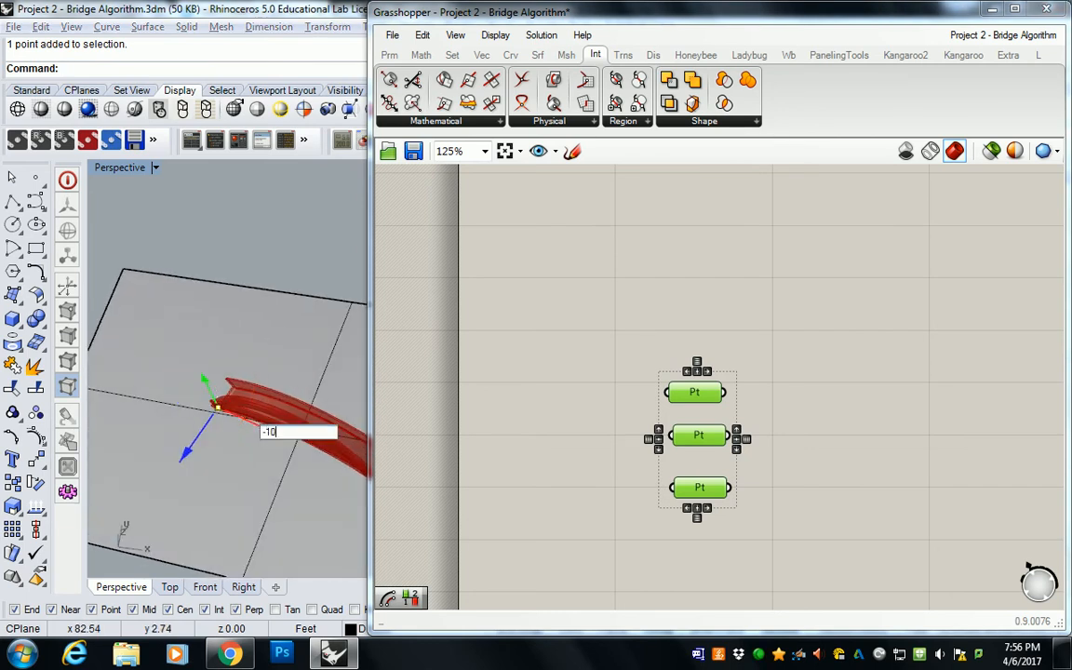
{"action": "key", "text": "Return"}
Step: Copy the end point at the bridge's opposite end outward by 10 ft along the bridge's length
{"action": "right_click_drag", "start_coordinate": [262, 435], "coordinate": [260, 368]}
{"action": "left_click", "coordinate": [300, 392]}
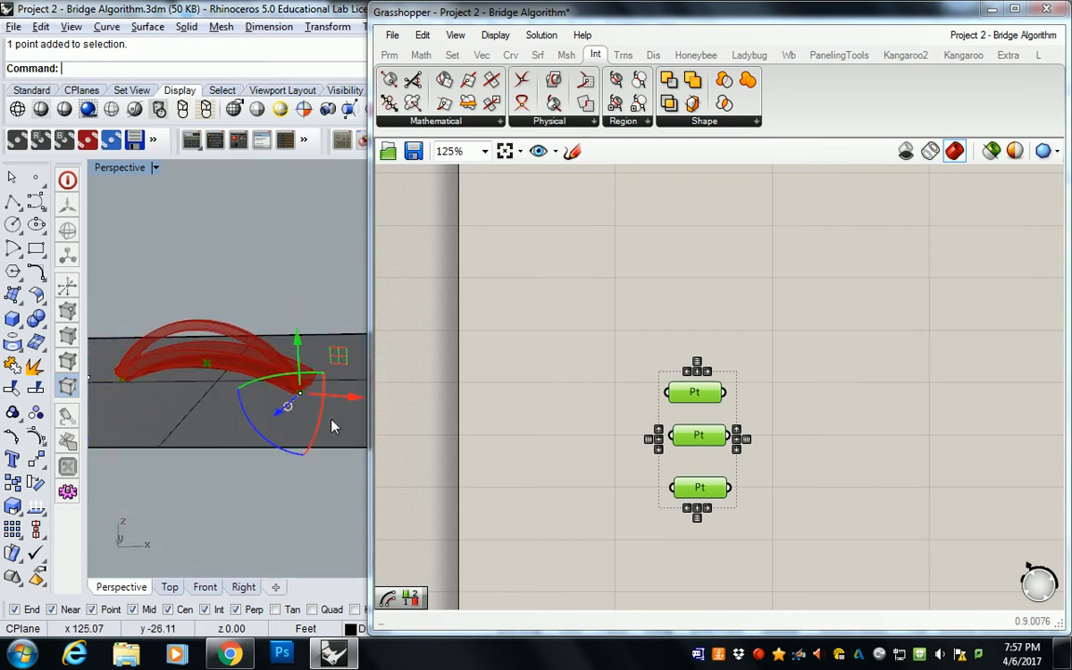
{"action": "left_click", "coordinate": [353, 401]}
{"action": "type", "text": "10"}
{"action": "key", "text": "Return"}
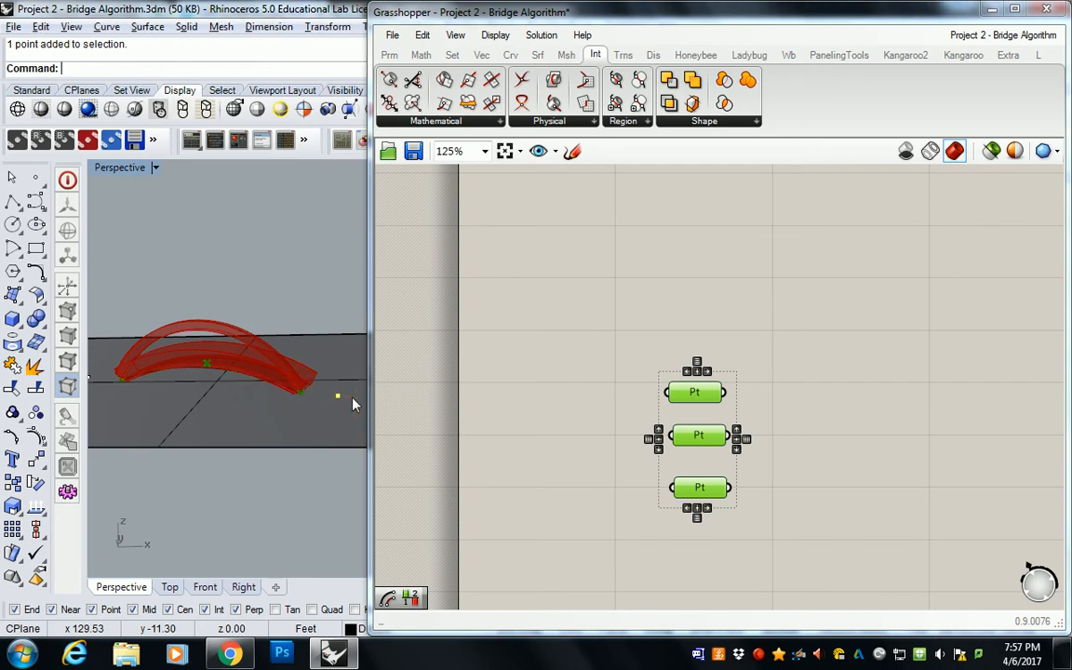
{"action": "right_click_drag", "start_coordinate": [319, 352], "coordinate": [311, 274]}
Step: Add two new Point parameters, one above and one below the three duplicated ones
{"action": "left_click", "coordinate": [667, 287]}
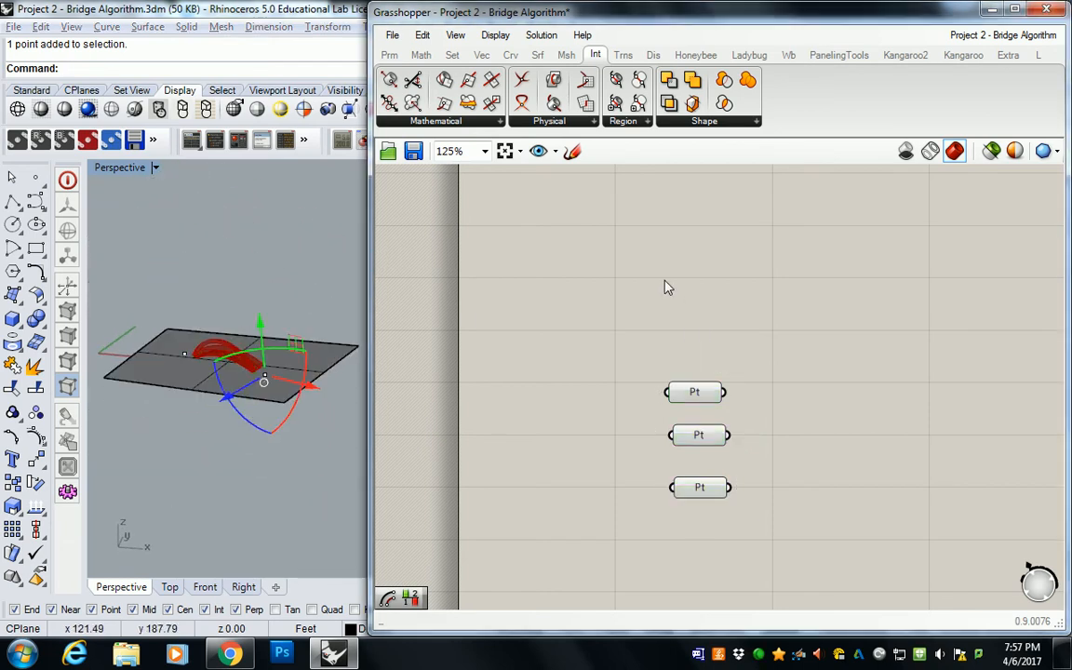
{"action": "left_click", "coordinate": [390, 55]}
{"action": "left_click", "coordinate": [390, 80]}
{"action": "left_click", "coordinate": [695, 347]}
{"action": "left_click_drag", "start_coordinate": [698, 347], "coordinate": [685, 340]}
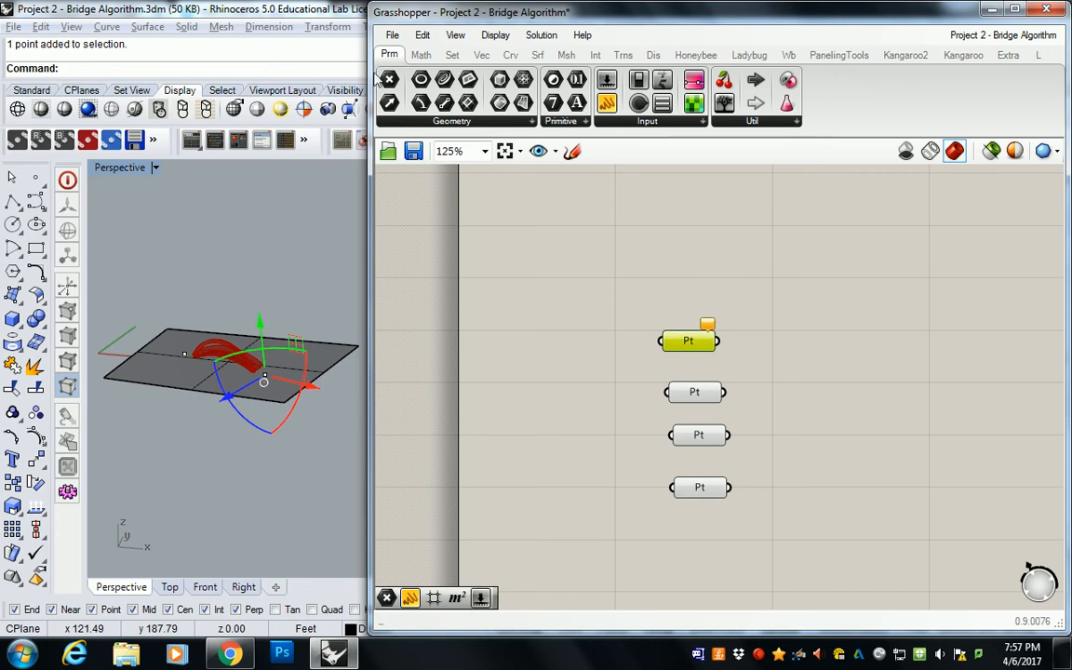
{"action": "left_click", "coordinate": [701, 553]}
{"action": "left_click", "coordinate": [633, 509]}
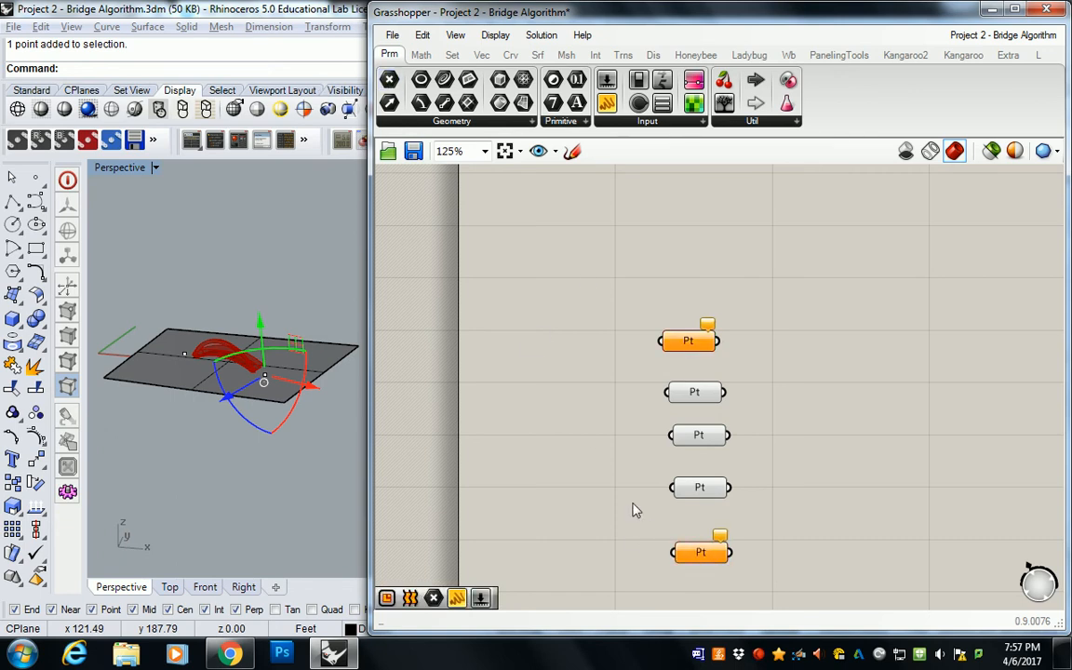
Step: Try to reference the copied point beyond the near-origin end of the bridge in the uppermost Point parameter
{"action": "left_click", "coordinate": [694, 395]}
{"action": "right_click_drag", "start_coordinate": [213, 462], "coordinate": [218, 439]}
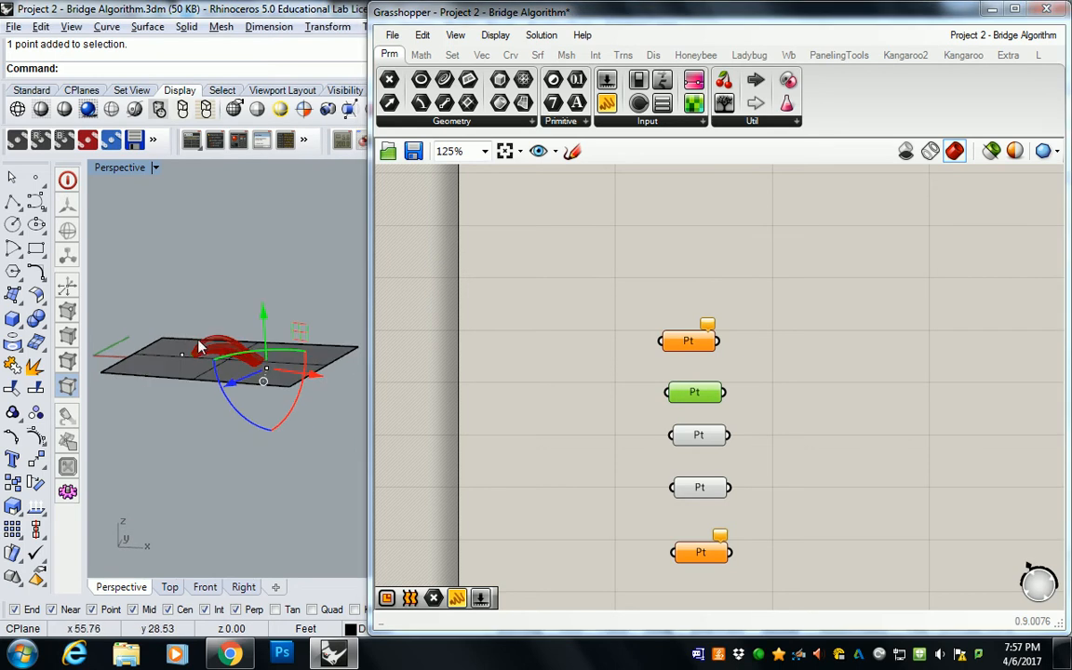
{"action": "scroll", "coordinate": [210, 354], "scroll_direction": "up", "scroll_amount": 8}
{"action": "scroll", "coordinate": [209, 355], "scroll_direction": "down", "scroll_amount": 3}
{"action": "right_click", "coordinate": [686, 339]}
{"action": "right_click", "coordinate": [687, 343]}
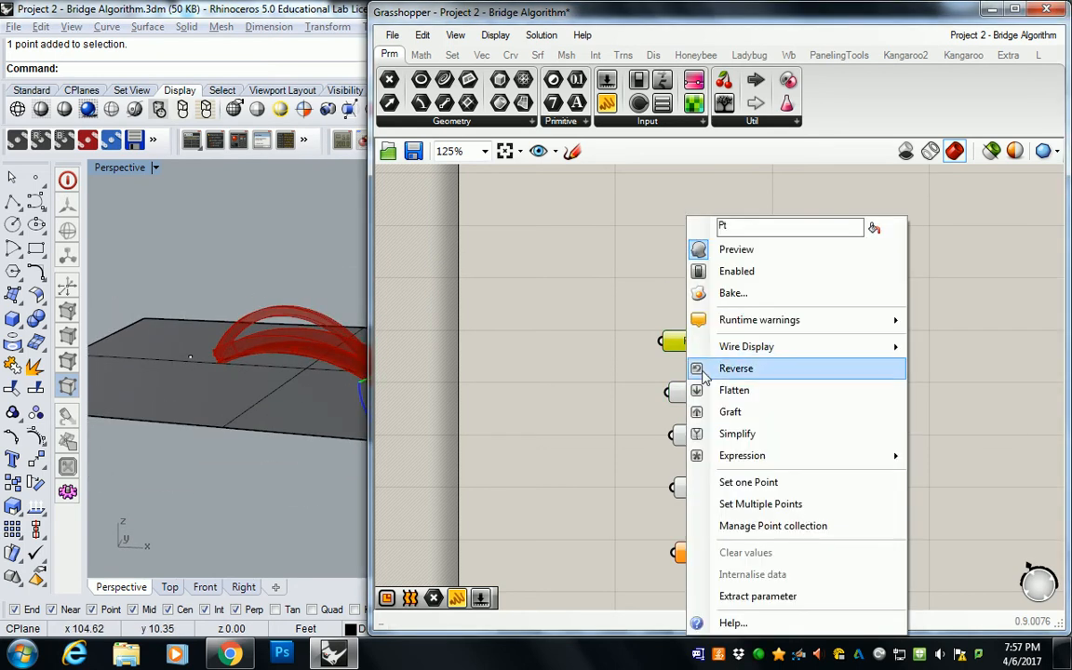
{"action": "left_click", "coordinate": [742, 481]}
{"action": "left_click", "coordinate": [192, 362]}
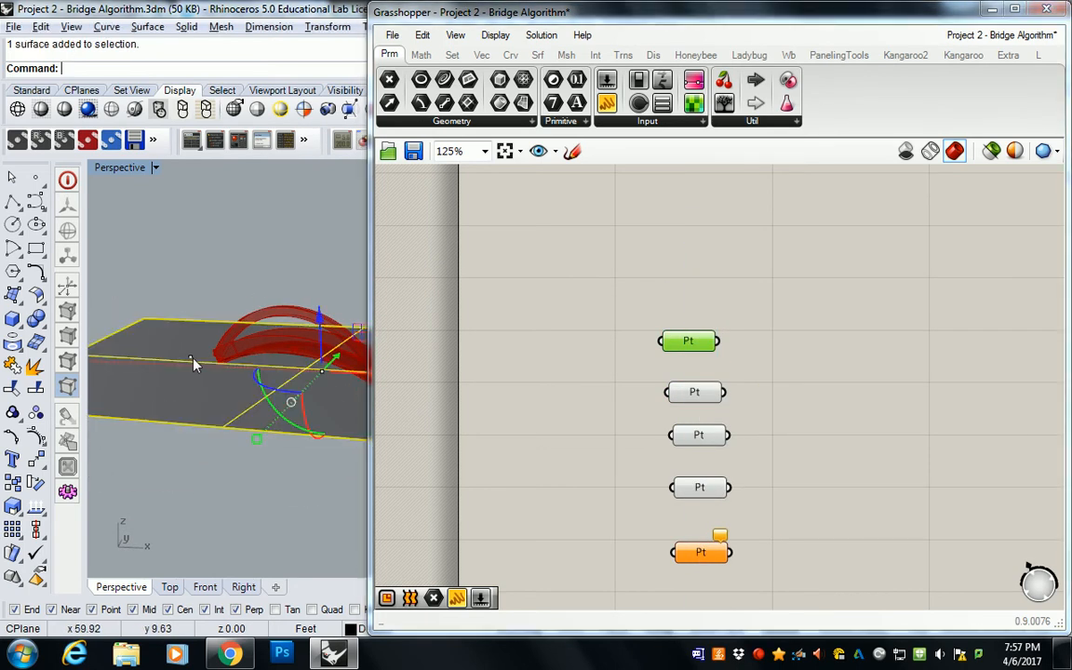
{"action": "left_click", "coordinate": [191, 362]}
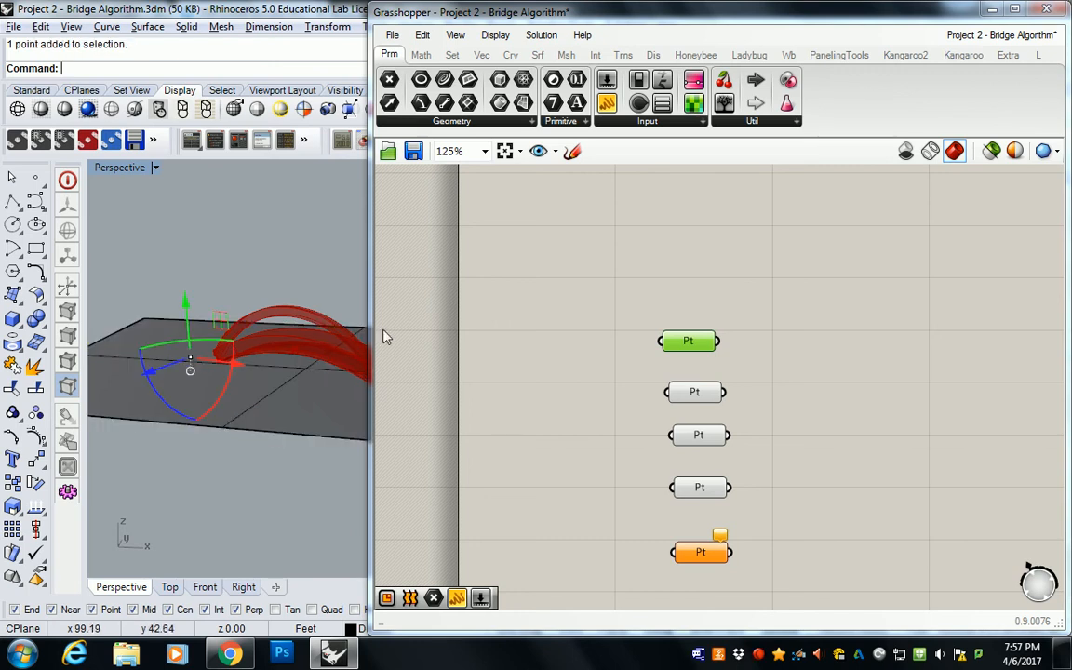
Step: Set the uppermost Point parameter to the copied Rhino point beyond the near-origin end of the bridge
{"action": "right_click", "coordinate": [687, 340]}
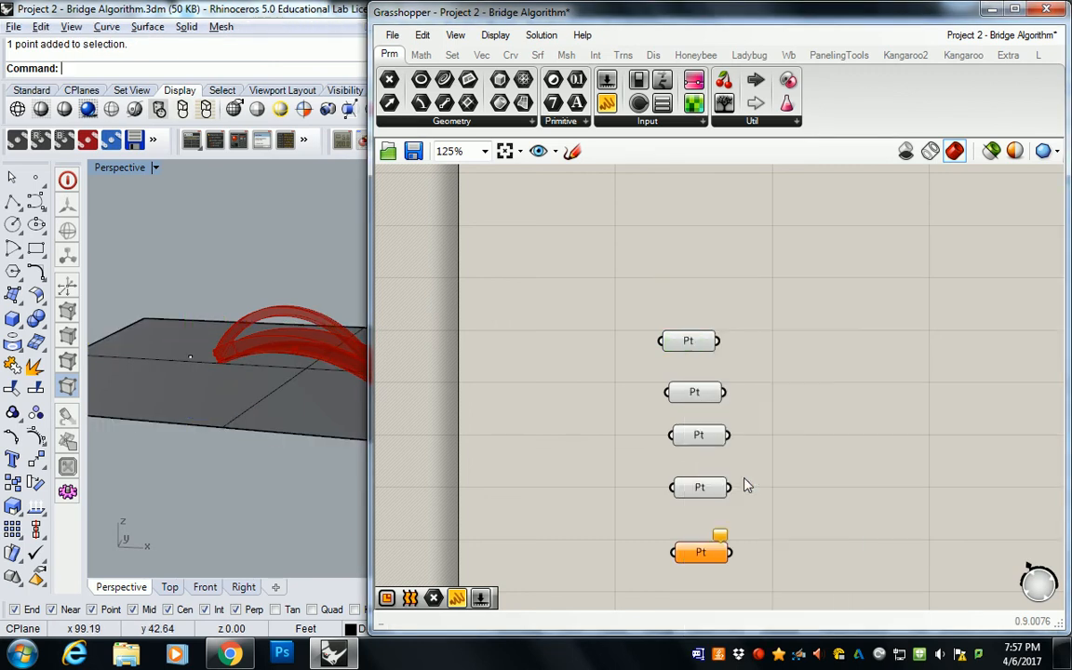
{"action": "left_click", "coordinate": [746, 482]}
{"action": "left_click_drag", "start_coordinate": [144, 253], "coordinate": [201, 353]}
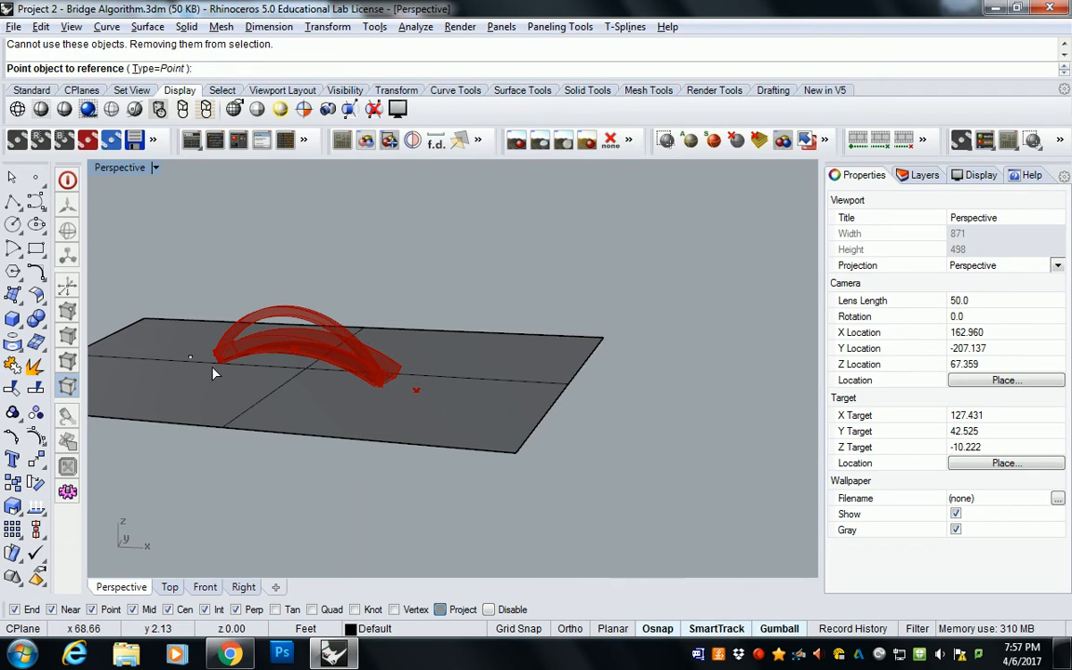
{"action": "left_click", "coordinate": [189, 362]}
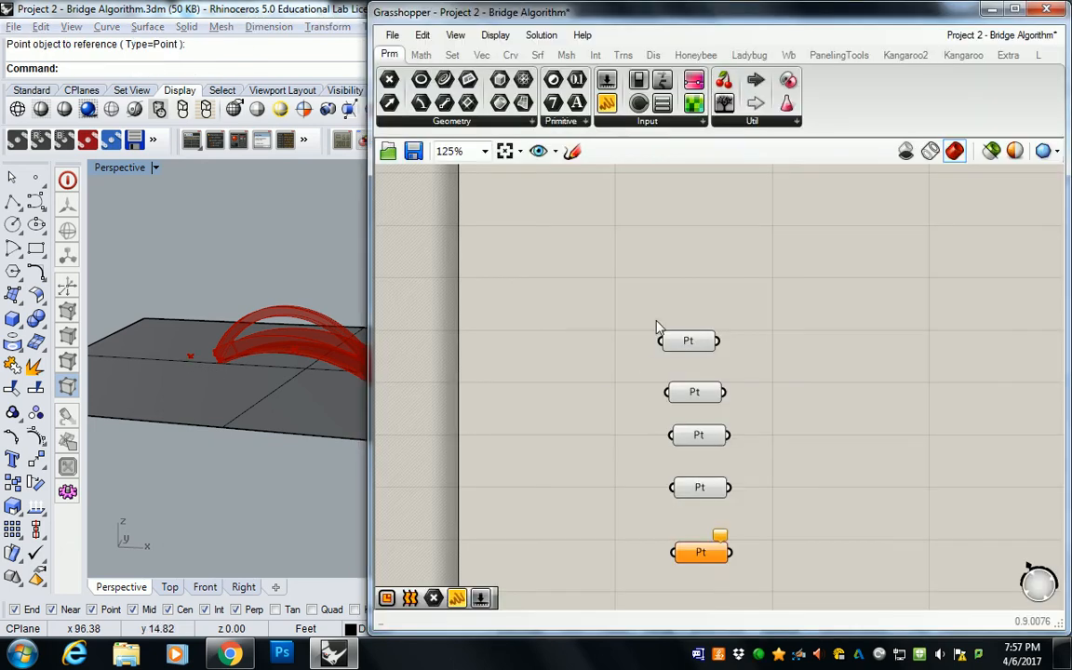
Step: Set the lowermost Point parameter to the copied Rhino point beyond the bridge's opposite end
{"action": "right_click_drag", "start_coordinate": [651, 538], "coordinate": [641, 466]}
{"action": "right_click_drag", "start_coordinate": [283, 304], "coordinate": [215, 279]}
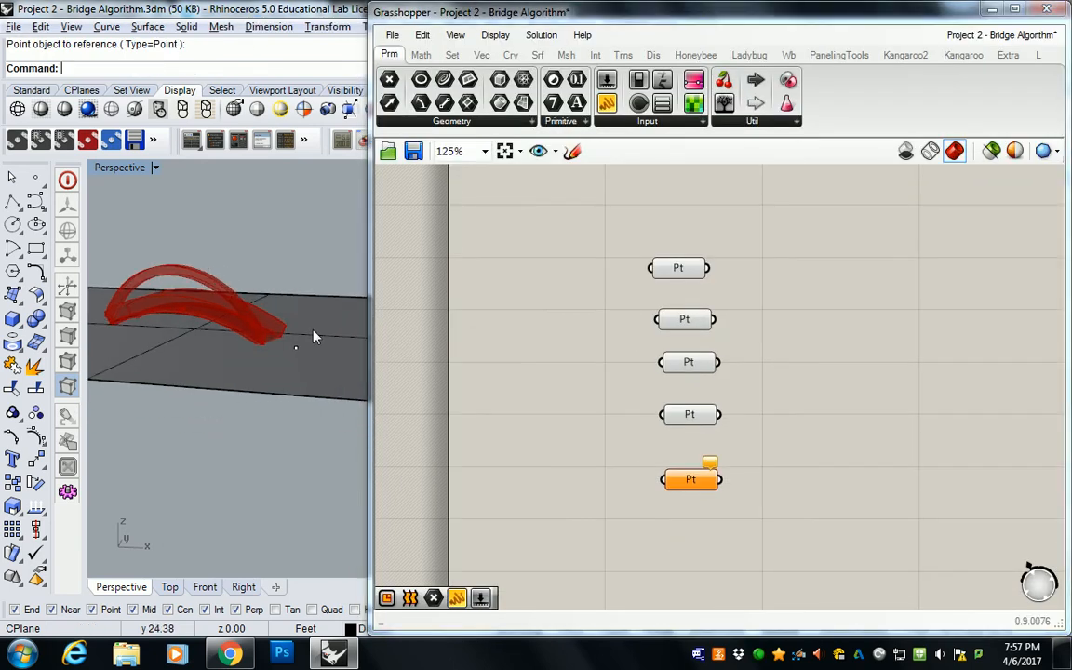
{"action": "left_click", "coordinate": [696, 416]}
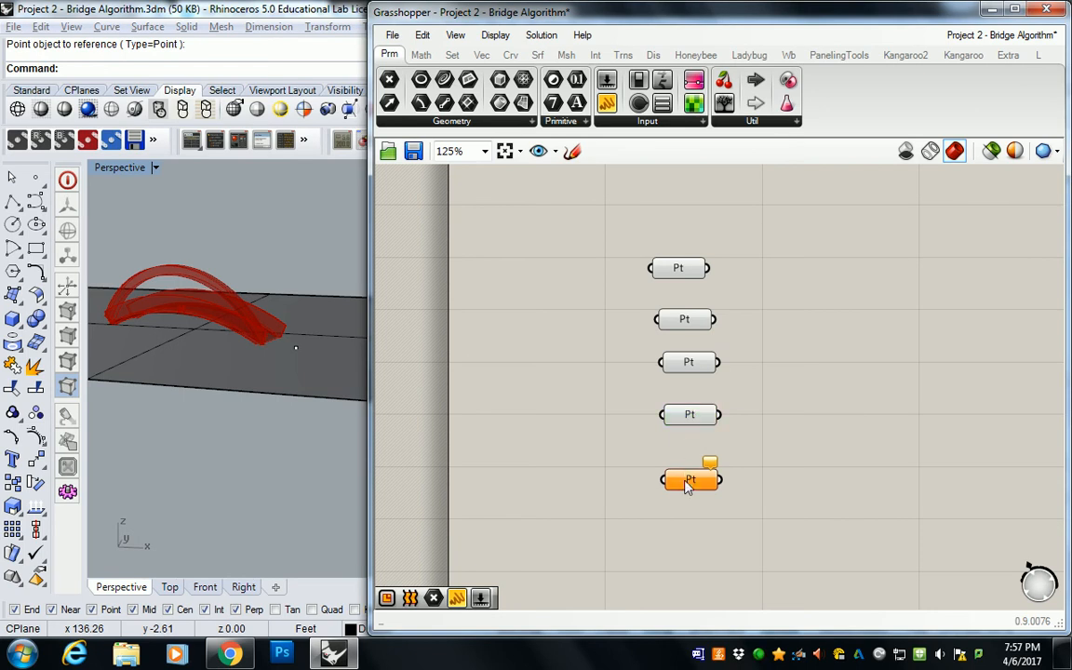
{"action": "right_click", "coordinate": [684, 478]}
{"action": "left_click", "coordinate": [696, 479]}
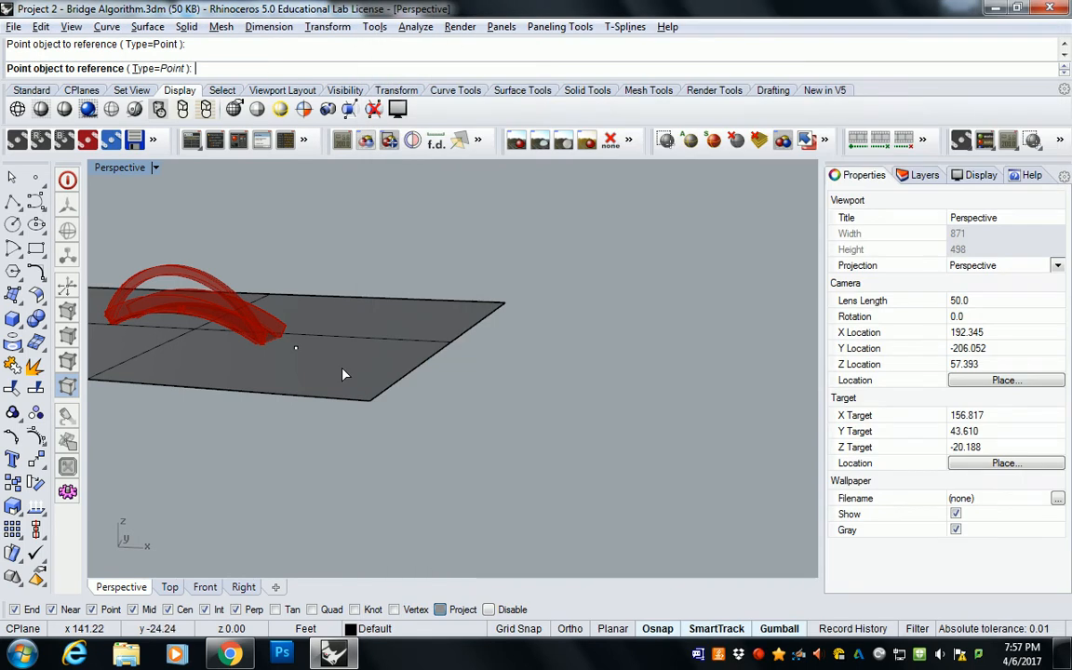
{"action": "left_click", "coordinate": [296, 350]}
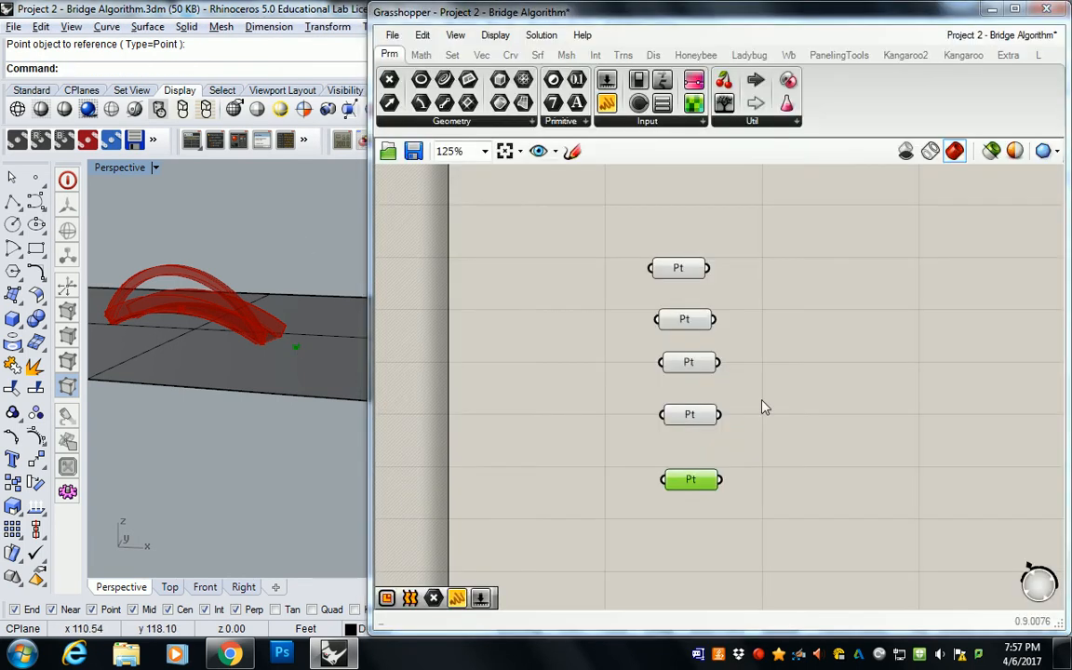
{"action": "left_click", "coordinate": [791, 390]}
{"action": "right_click_drag", "start_coordinate": [793, 390], "coordinate": [758, 394]}
{"action": "right_click_drag", "start_coordinate": [738, 341], "coordinate": [709, 352]}
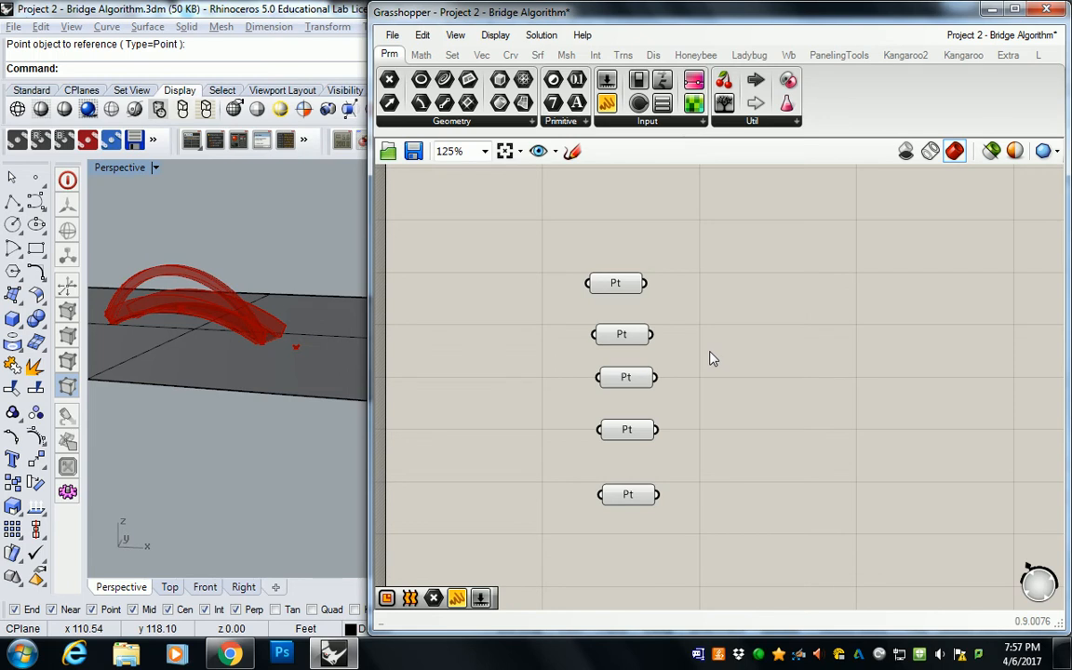
Step: Switch to the four-viewport layout and move the base arc's middle point down onto the ground surface in the Front view
{"action": "left_click", "coordinate": [182, 317]}
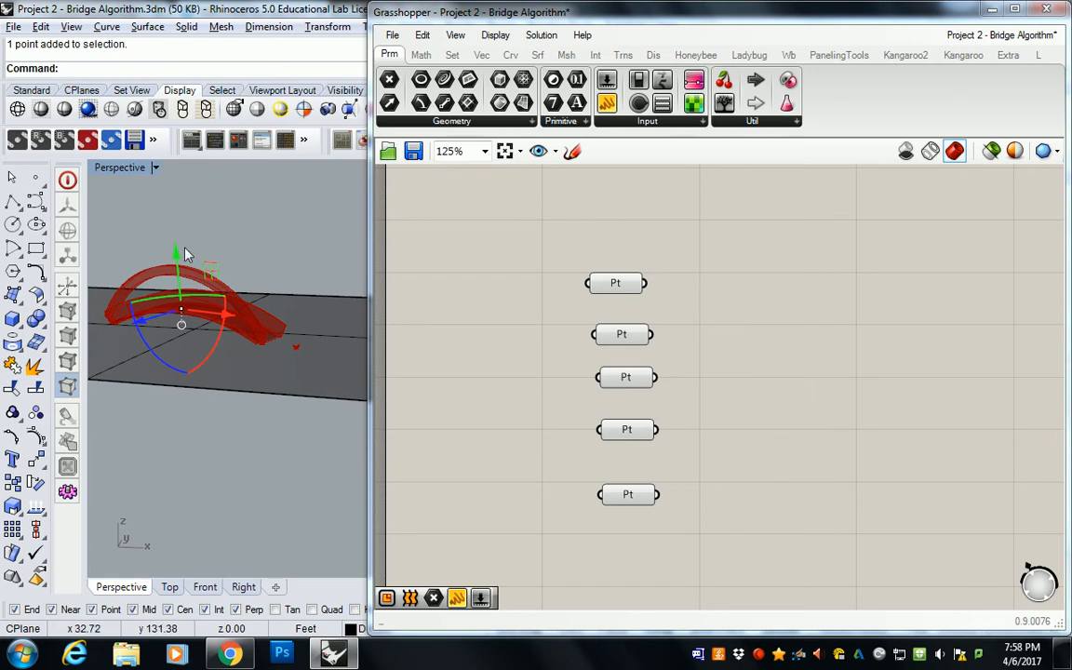
{"action": "right_click_drag", "start_coordinate": [165, 235], "coordinate": [204, 264]}
{"action": "scroll", "coordinate": [191, 314], "scroll_direction": "up", "scroll_amount": 5}
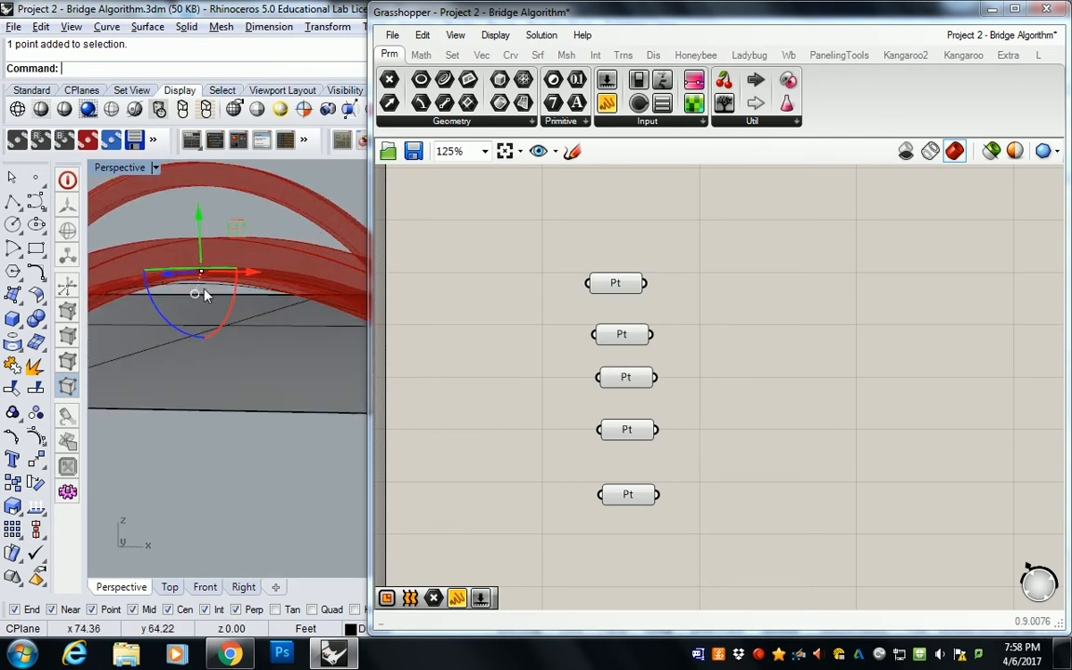
{"action": "double_click", "coordinate": [135, 168]}
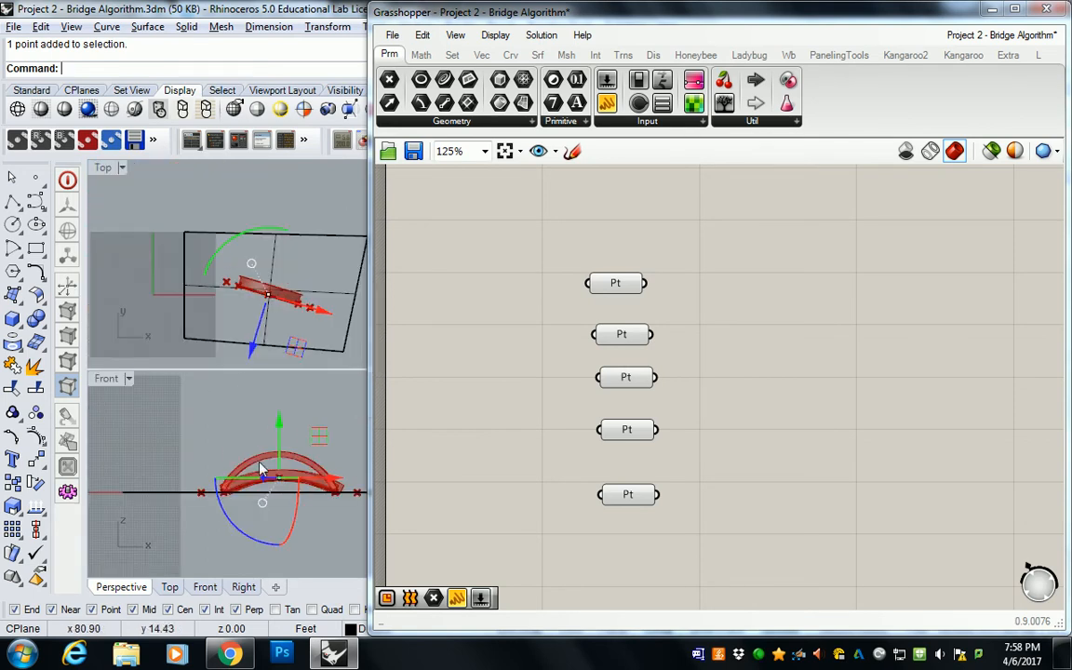
{"action": "scroll", "coordinate": [251, 470], "scroll_direction": "up", "scroll_amount": 6}
{"action": "right_click_drag", "start_coordinate": [256, 475], "coordinate": [251, 455]}
{"action": "type", "text": "move"}
{"action": "key", "text": "Return"}
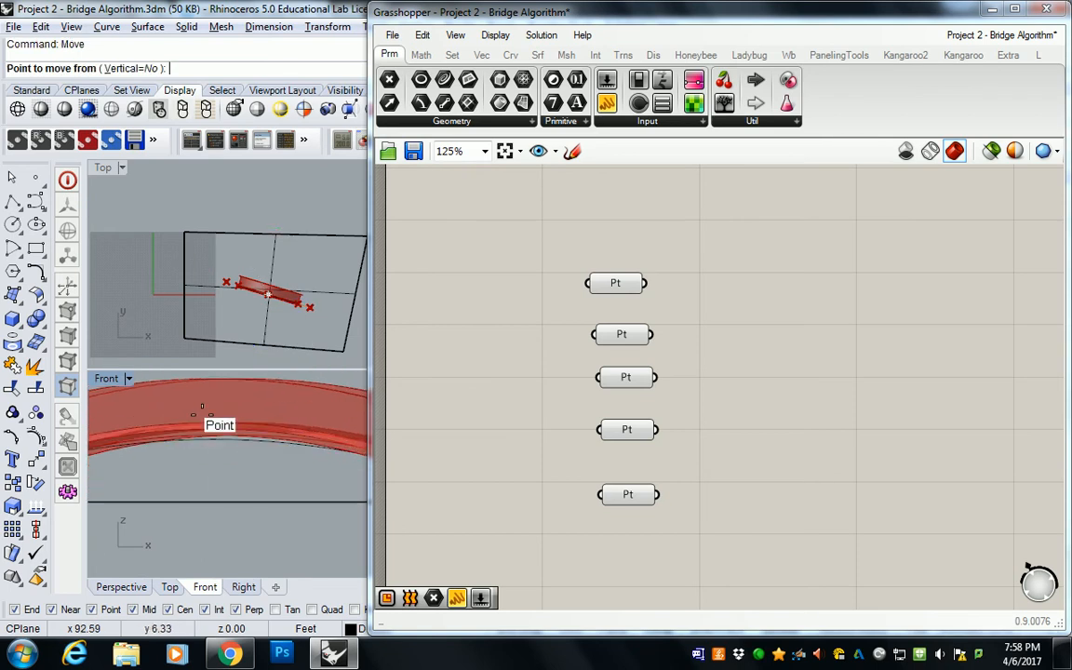
{"action": "left_click", "coordinate": [213, 424]}
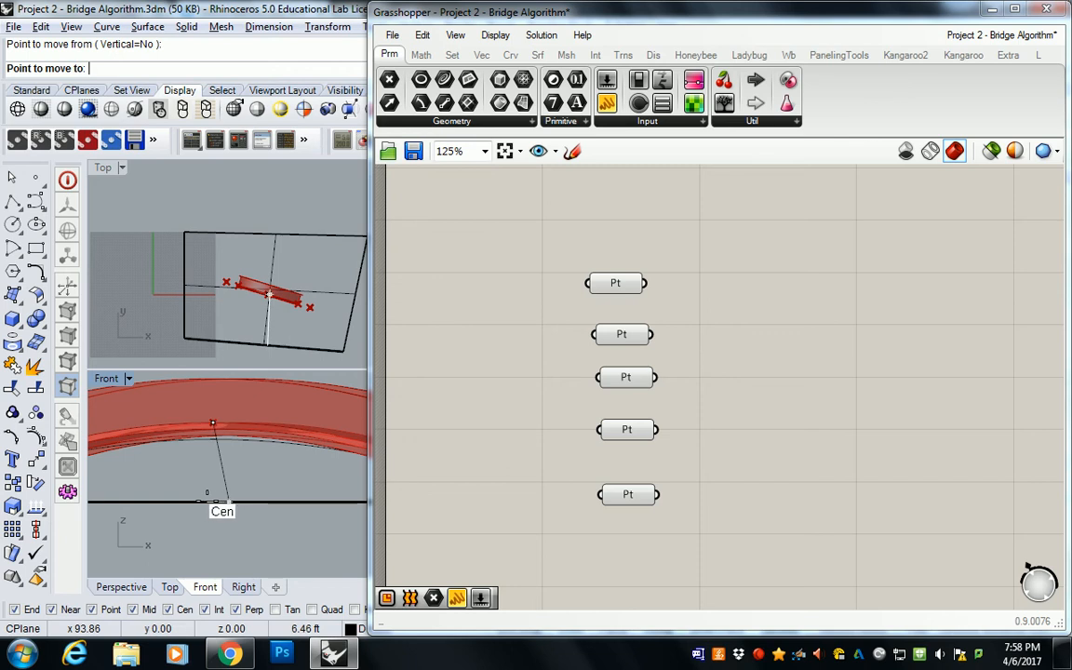
{"action": "left_click_drag", "start_coordinate": [371, 515], "coordinate": [667, 516]}
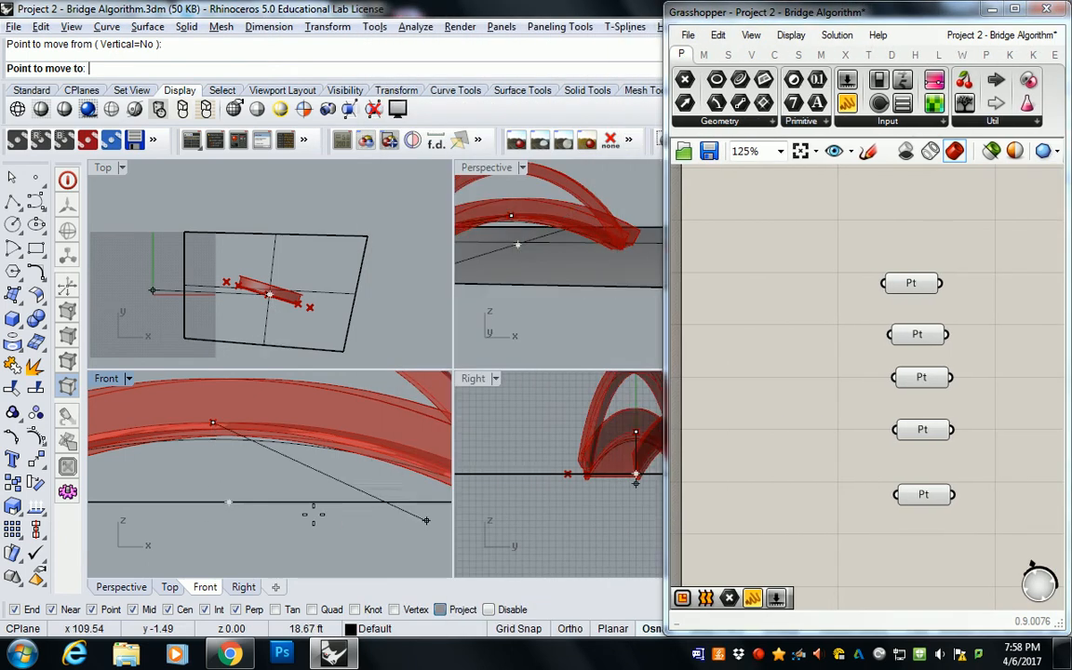
{"action": "scroll", "coordinate": [212, 501], "scroll_direction": "up", "scroll_amount": 3}
{"action": "left_click", "coordinate": [213, 500]}
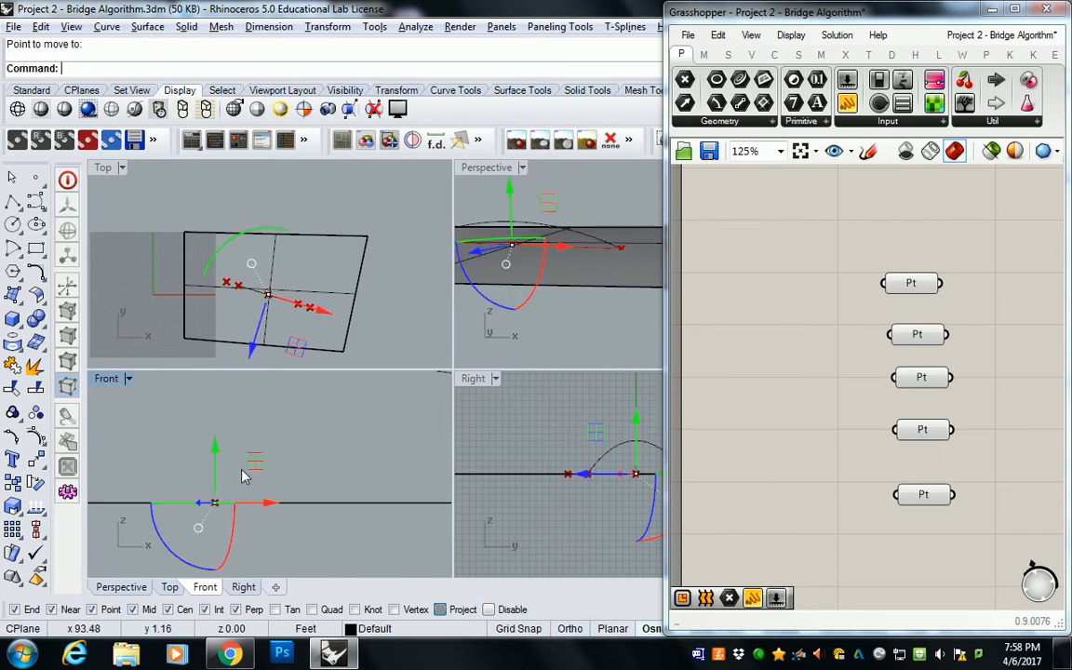
Step: Undo the last move of the base arc's middle point and copy that point downward in the Front view
{"action": "scroll", "coordinate": [249, 434], "scroll_direction": "down", "scroll_amount": 3}
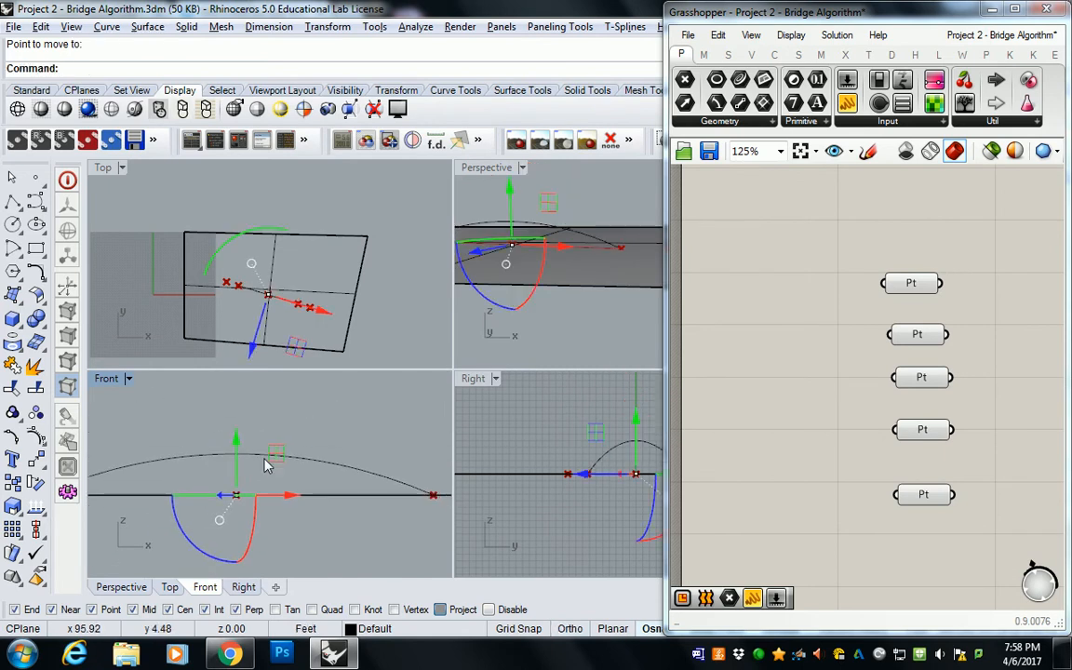
{"action": "key", "text": "ctrl+z"}
{"action": "left_click_drag", "start_coordinate": [228, 398], "coordinate": [230, 447]}
{"action": "left_click", "coordinate": [244, 491]}
{"action": "left_click_drag", "start_coordinate": [215, 509], "coordinate": [249, 497]}
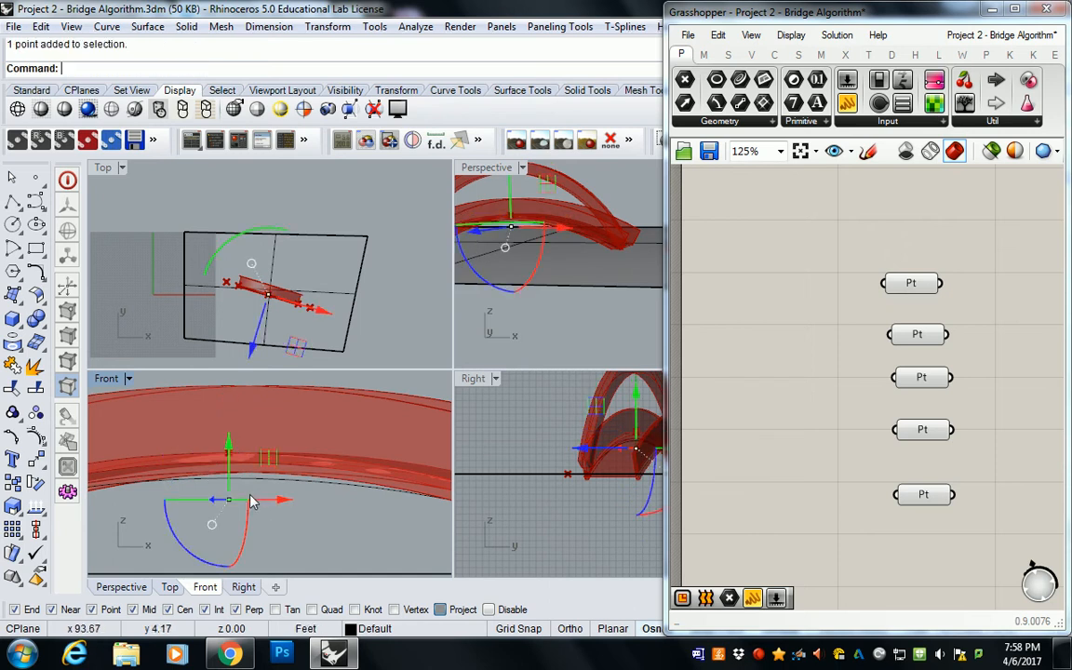
Step: Move the copied middle point vertically down onto the ground surface in the Front view
{"action": "scroll", "coordinate": [249, 504], "scroll_direction": "down", "scroll_amount": 2}
{"action": "type", "text": "m"}
{"action": "key", "text": "Return"}
{"action": "left_click", "coordinate": [238, 458]}
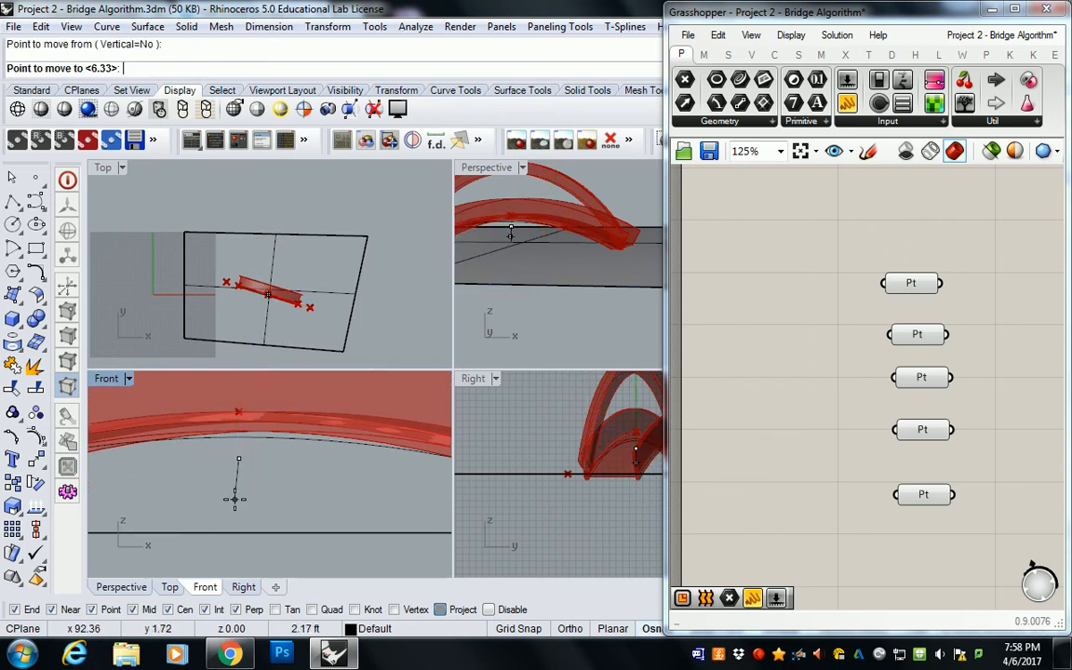
{"action": "left_click", "coordinate": [239, 532]}
Step: Set the middle Point parameter to the copied Rhino point lying on the ground beneath the bridge's centre
{"action": "right_click_drag", "start_coordinate": [476, 307], "coordinate": [545, 349]}
{"action": "scroll", "coordinate": [579, 105], "scroll_direction": "down", "scroll_amount": 2}
{"action": "scroll", "coordinate": [524, 239], "scroll_direction": "down", "scroll_amount": 3}
{"action": "right_click_drag", "start_coordinate": [524, 239], "coordinate": [640, 258], "text": "shift"}
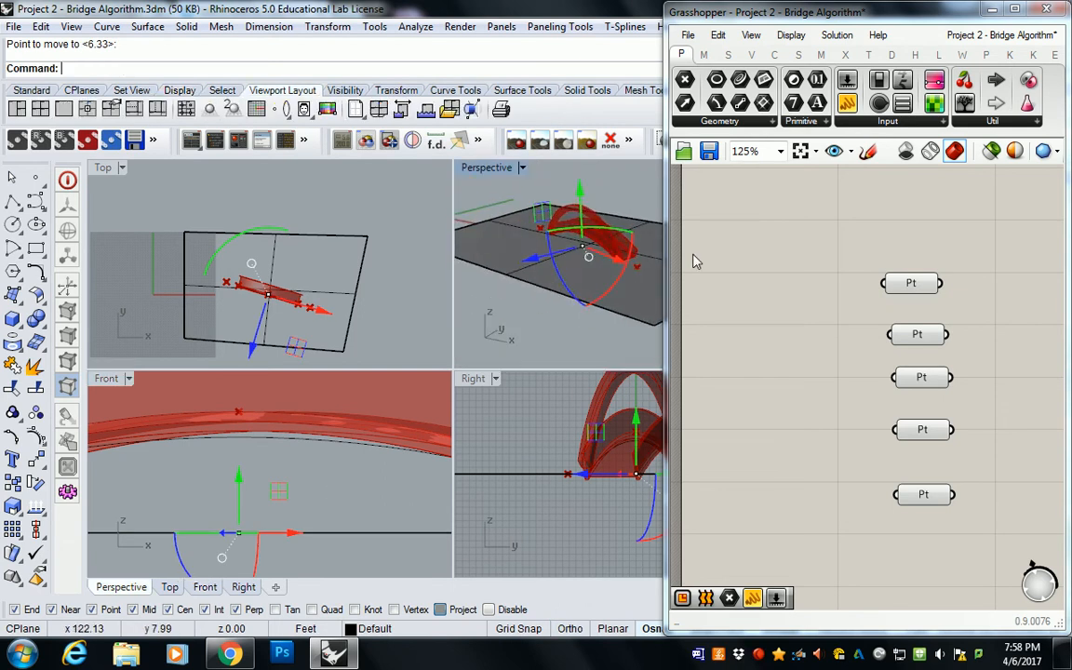
{"action": "left_click", "coordinate": [921, 376]}
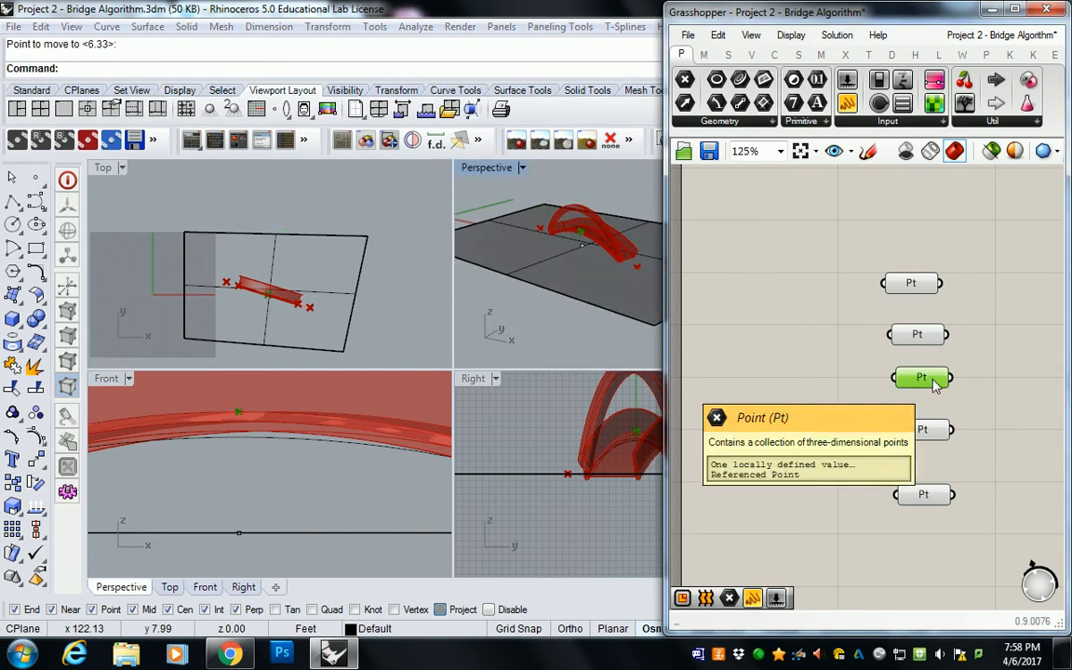
{"action": "right_click", "coordinate": [933, 383]}
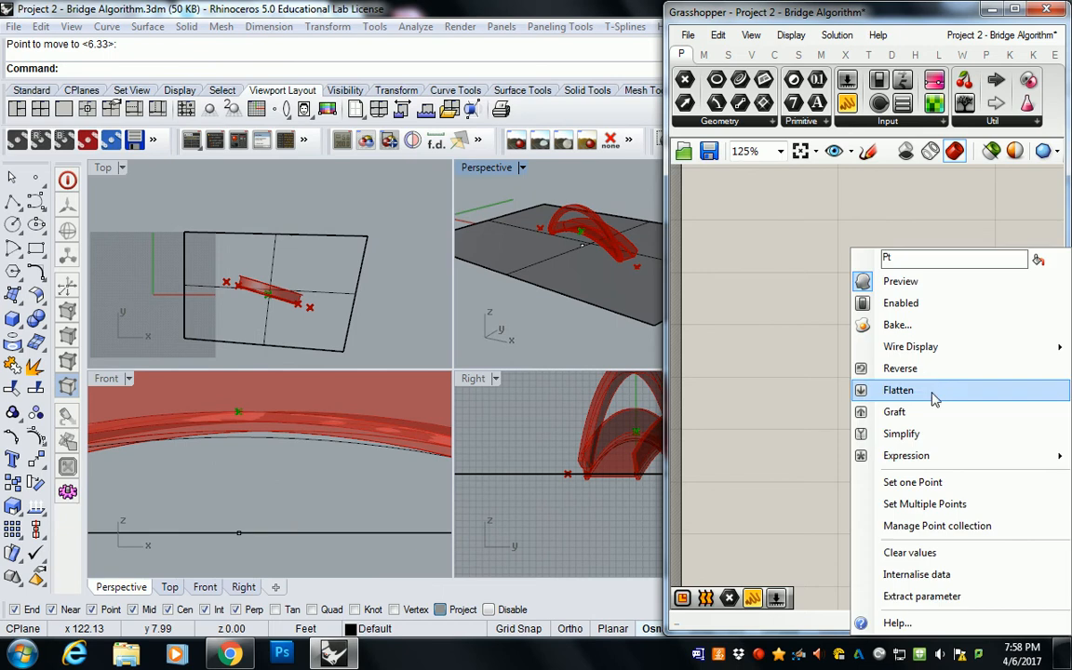
{"action": "left_click", "coordinate": [917, 484]}
{"action": "scroll", "coordinate": [532, 210], "scroll_direction": "up", "scroll_amount": 3}
{"action": "left_click", "coordinate": [592, 229]}
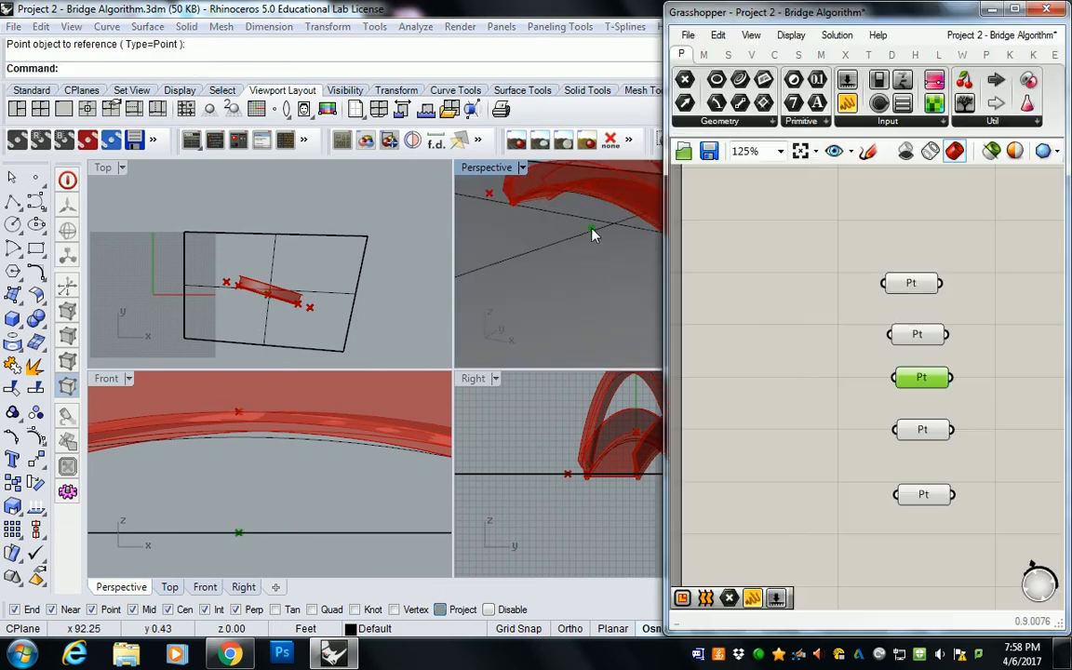
{"action": "left_click", "coordinate": [860, 360]}
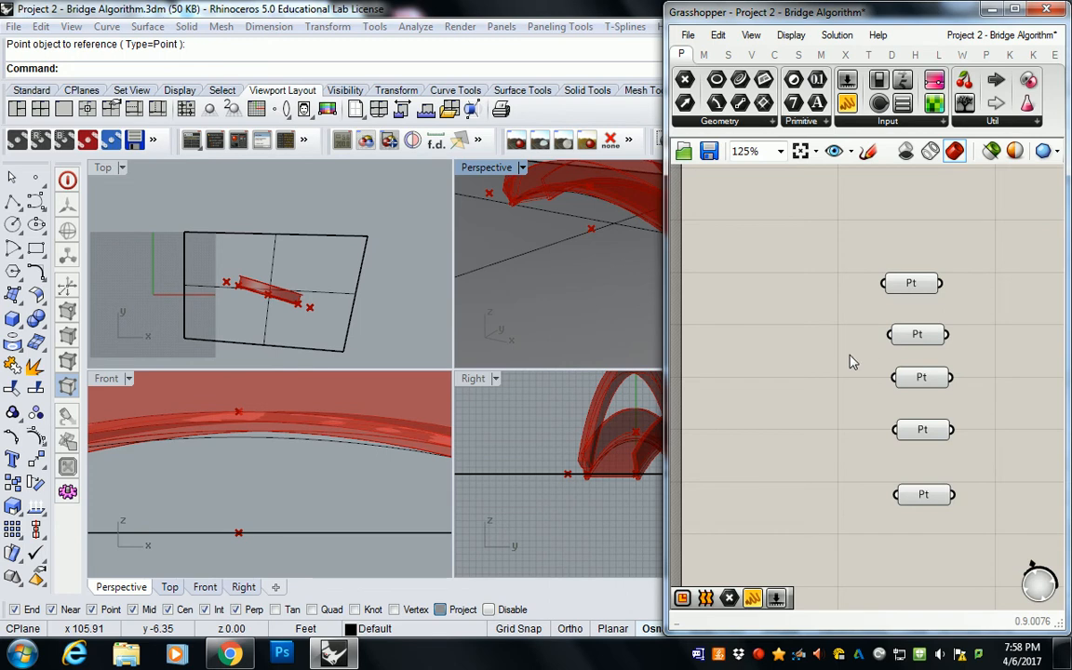
Step: Select all five Point parameters and examine where their referenced points lie along the bridge in the Front view
{"action": "left_click_drag", "start_coordinate": [852, 224], "coordinate": [1001, 510]}
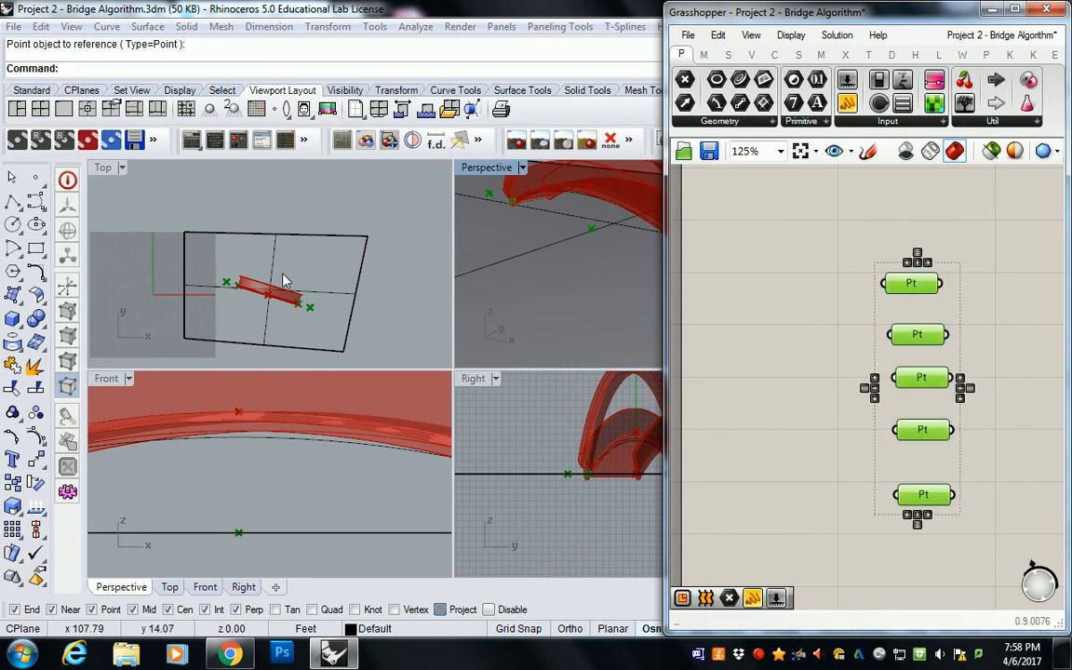
{"action": "scroll", "coordinate": [308, 462], "scroll_direction": "down", "scroll_amount": 7}
{"action": "scroll", "coordinate": [300, 472], "scroll_direction": "up", "scroll_amount": 2}
{"action": "right_click_drag", "start_coordinate": [295, 476], "coordinate": [272, 451]}
{"action": "scroll", "coordinate": [345, 448], "scroll_direction": "down", "scroll_amount": 12}
{"action": "right_click_drag", "start_coordinate": [870, 409], "coordinate": [953, 419]}
{"action": "scroll", "coordinate": [953, 419], "scroll_direction": "down", "scroll_amount": 2}
{"action": "right_click_drag", "start_coordinate": [834, 392], "coordinate": [901, 381]}
{"action": "scroll", "coordinate": [834, 414], "scroll_direction": "up", "scroll_amount": 4}
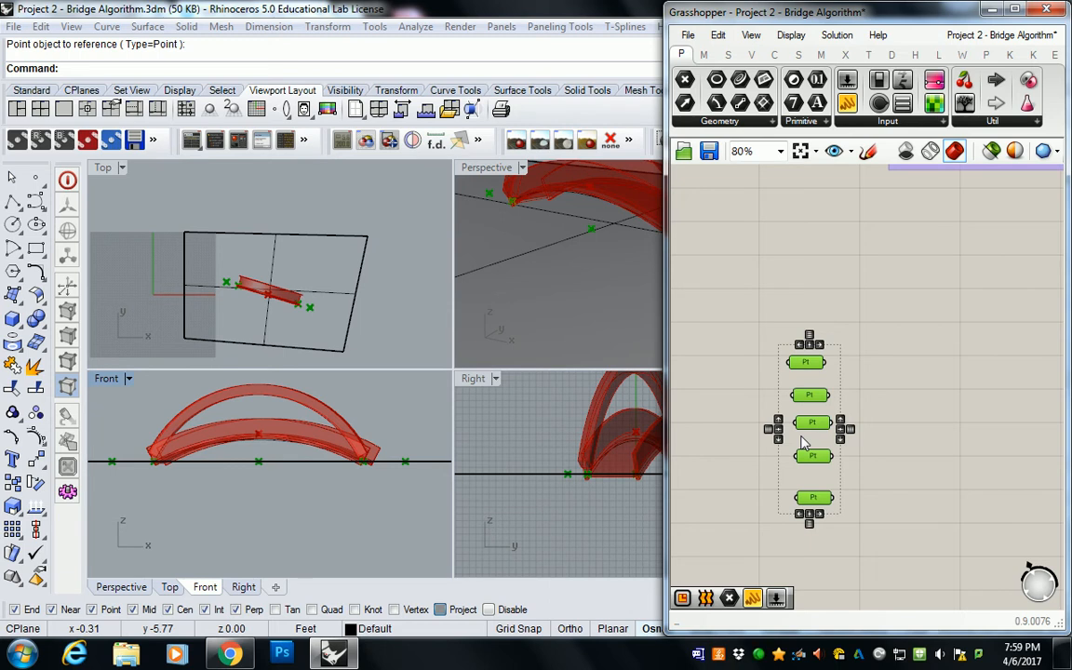
Step: Measure the distance between the bridge's two end points in the Top view
{"action": "right_click_drag", "start_coordinate": [179, 225], "coordinate": [228, 230]}
{"action": "right_click_drag", "start_coordinate": [298, 328], "coordinate": [298, 291]}
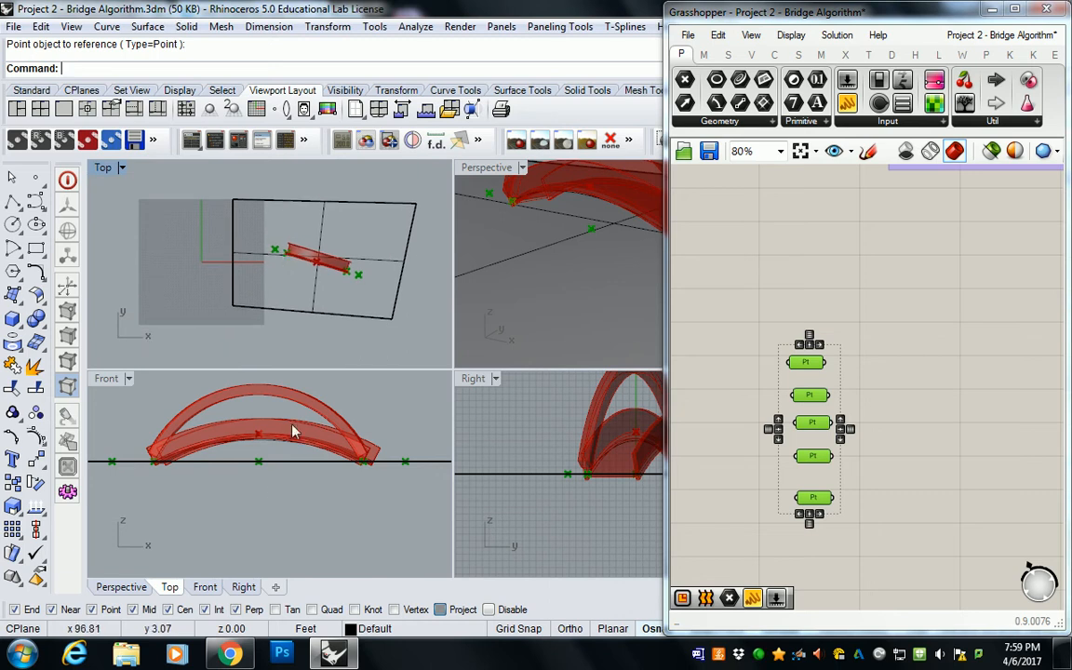
{"action": "type", "text": "dis"}
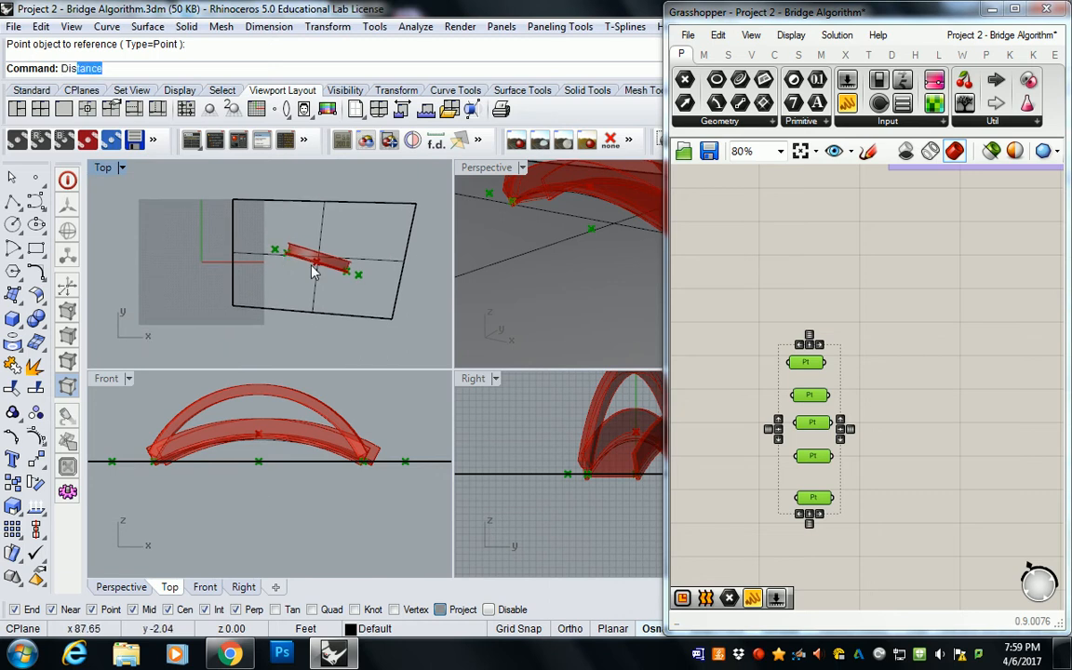
{"action": "key", "text": "Return"}
{"action": "scroll", "coordinate": [290, 250], "scroll_direction": "up", "scroll_amount": 2}
{"action": "left_click", "coordinate": [293, 249]}
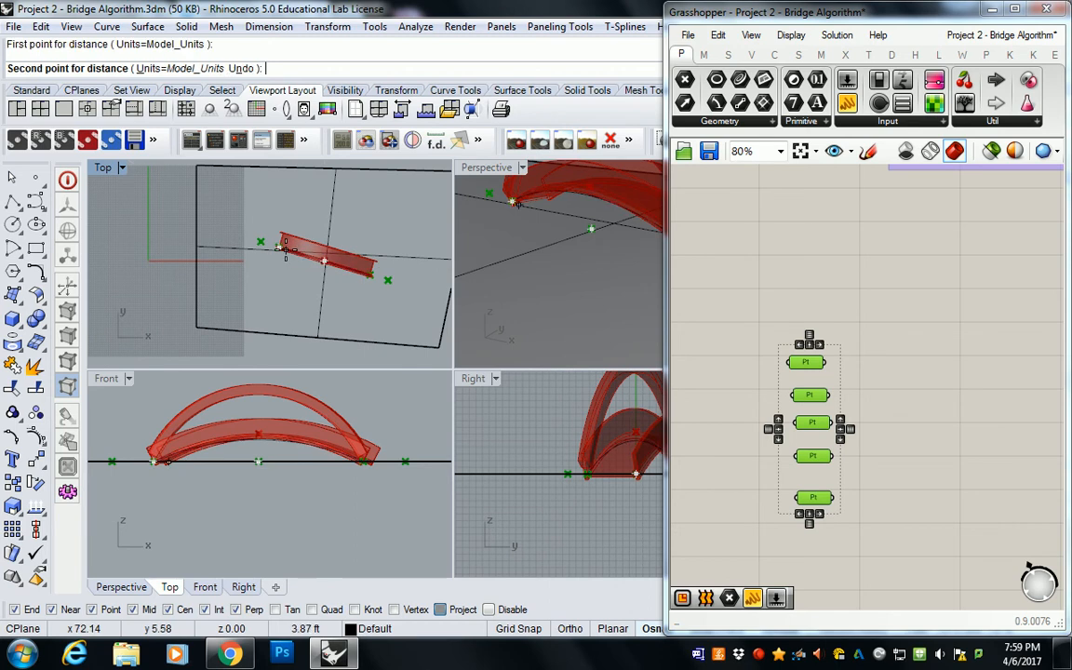
{"action": "left_click", "coordinate": [367, 270]}
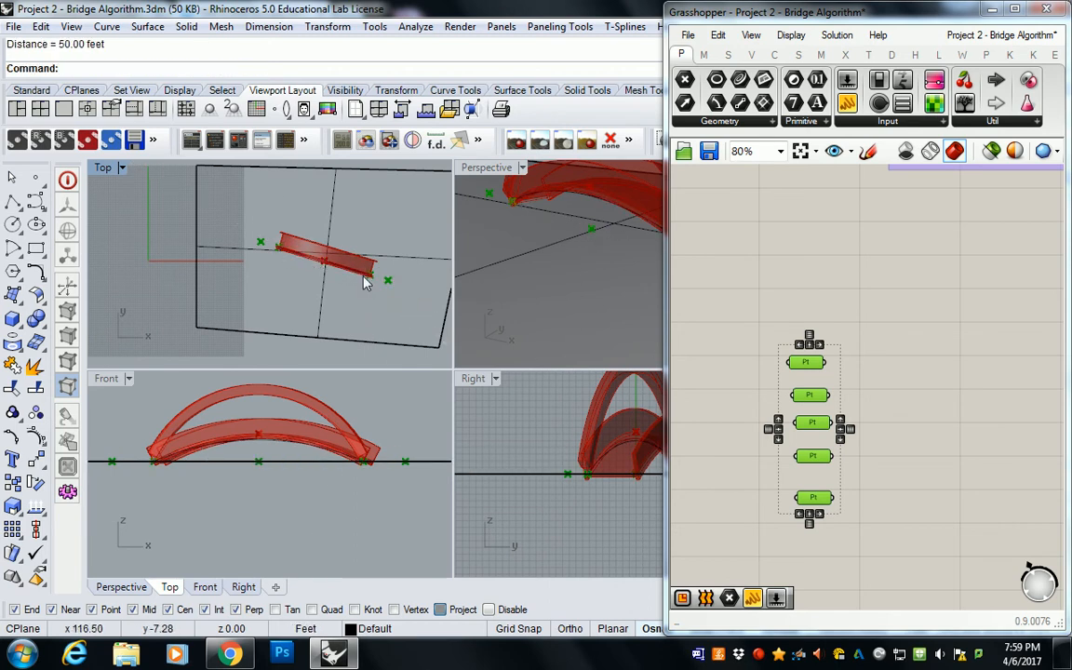
Step: Draw a horizontal line 70 ft long in the empty area beyond the ground surface in the Top view
{"action": "right_click_drag", "start_coordinate": [201, 252], "coordinate": [330, 270]}
{"action": "scroll", "coordinate": [331, 268], "scroll_direction": "down", "scroll_amount": 4}
{"action": "right_click_drag", "start_coordinate": [372, 189], "coordinate": [255, 262]}
{"action": "scroll", "coordinate": [277, 235], "scroll_direction": "up", "scroll_amount": 4}
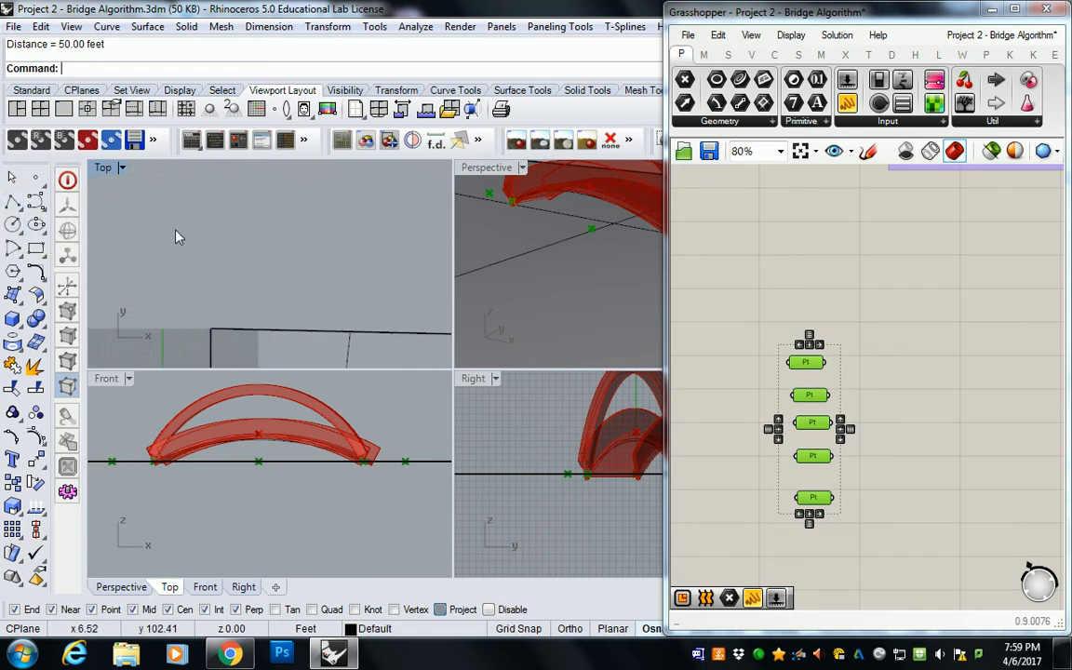
{"action": "type", "text": "line"}
{"action": "key", "text": "Return"}
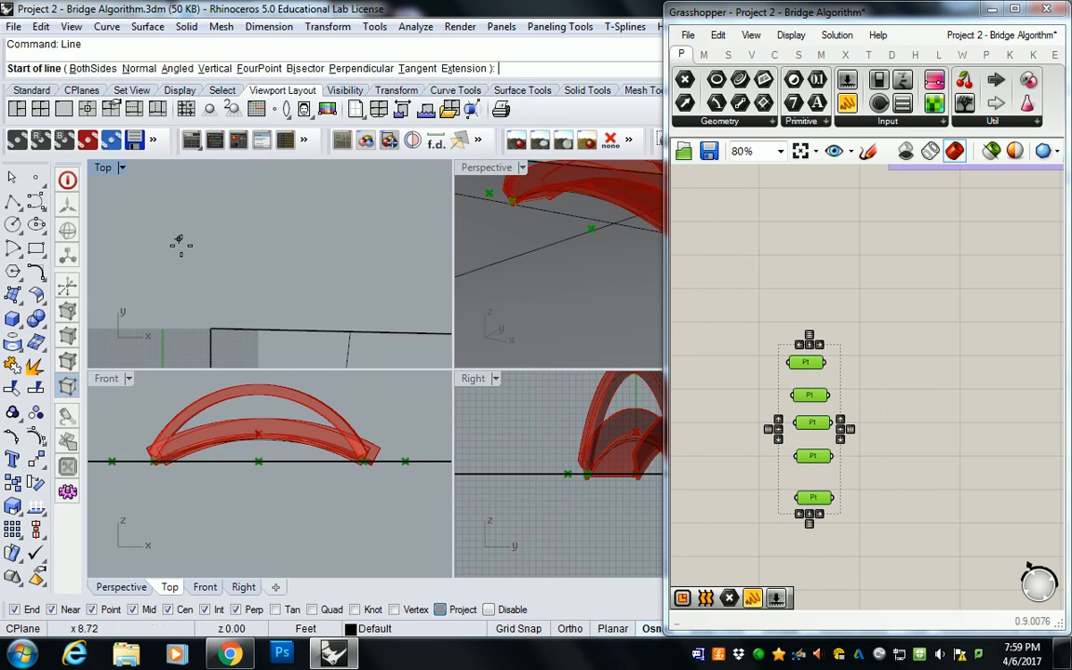
{"action": "left_click", "coordinate": [182, 247]}
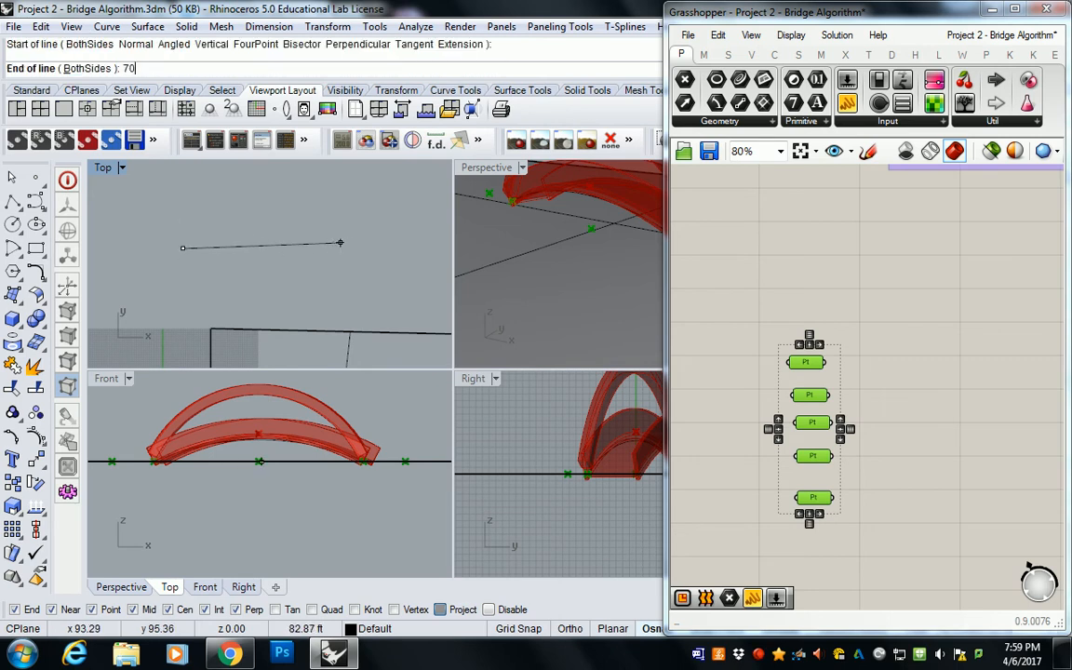
{"action": "type", "text": "70"}
{"action": "key", "text": "Return"}
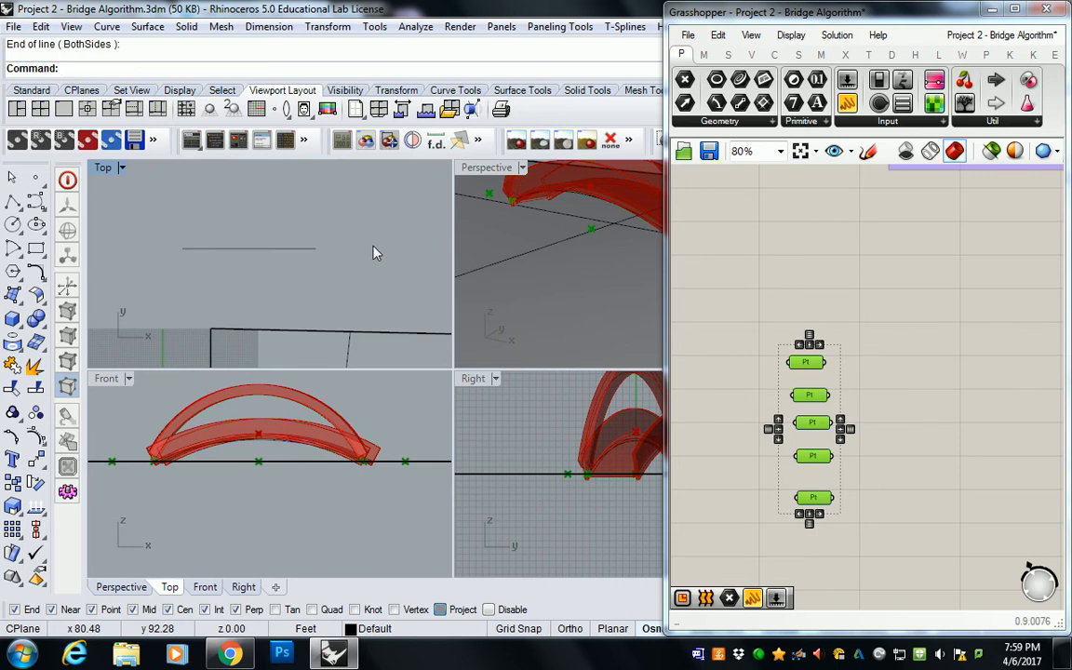
{"action": "key", "text": "Return"}
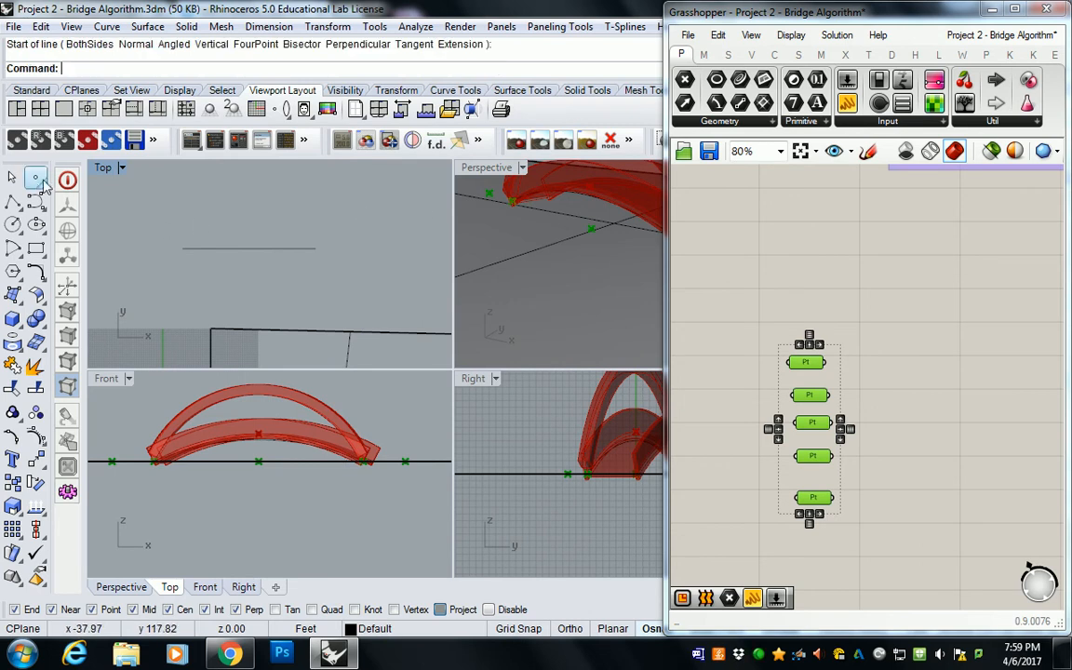
Step: Place a point at the new line's start and copy it 10 ft along the line
{"action": "left_click", "coordinate": [38, 179]}
{"action": "left_click", "coordinate": [185, 243]}
{"action": "left_click", "coordinate": [184, 248]}
{"action": "left_click", "coordinate": [234, 250]}
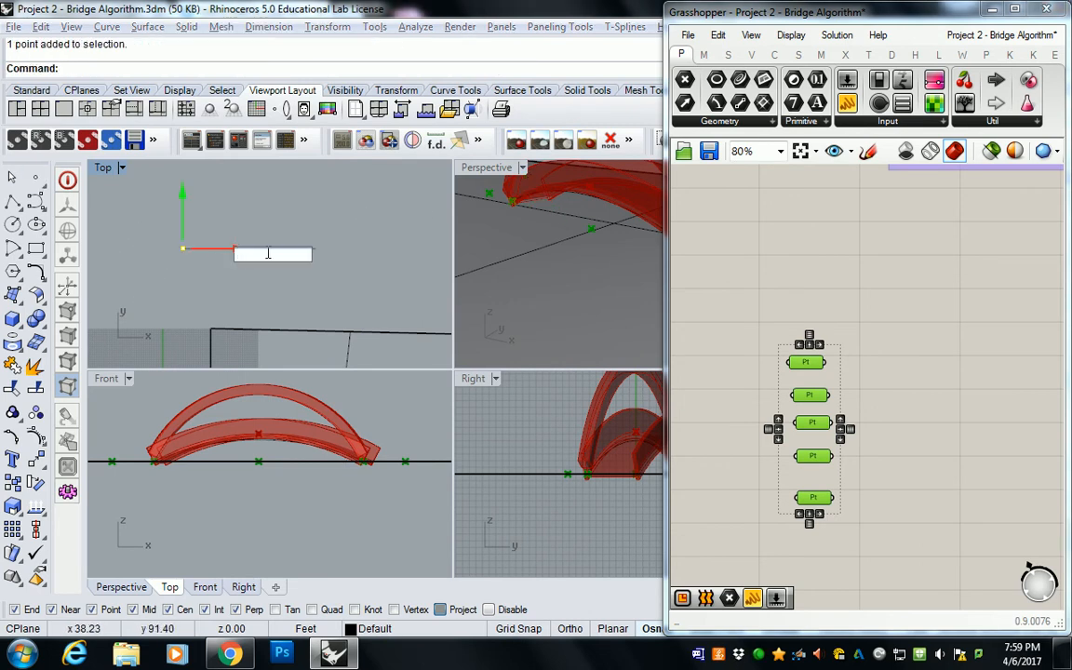
{"action": "type", "text": "10"}
{"action": "key", "text": "Return"}
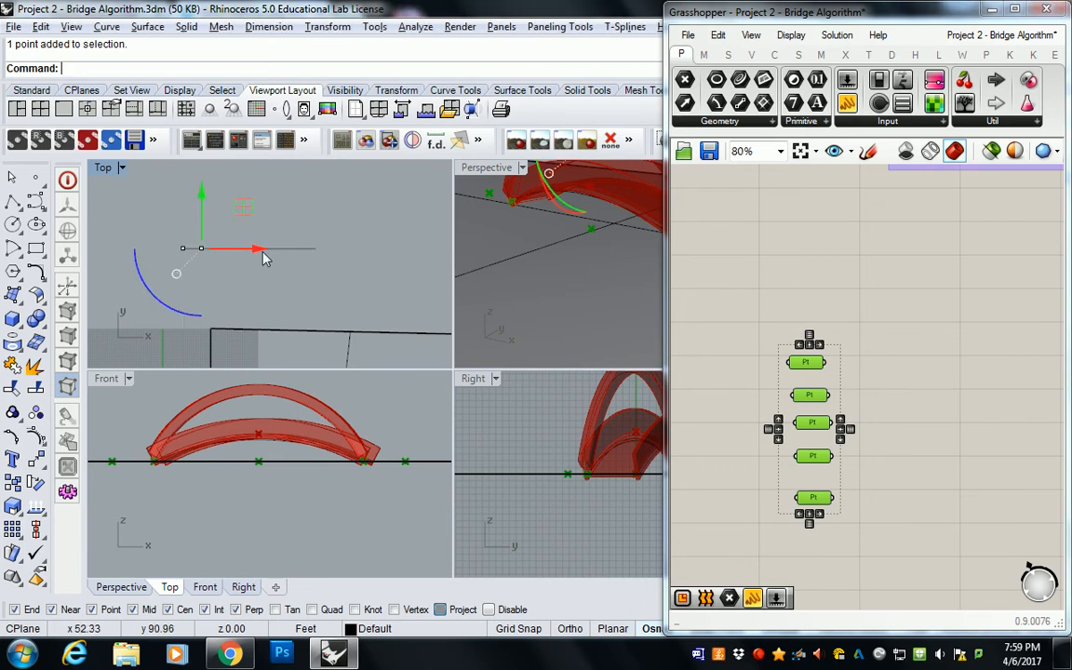
Step: Copy the latest point successively along the line at spacings of 25, 25 and 10 ft to reach the line's end
{"action": "left_click", "coordinate": [253, 250]}
{"action": "type", "text": "25"}
{"action": "key", "text": "Return"}
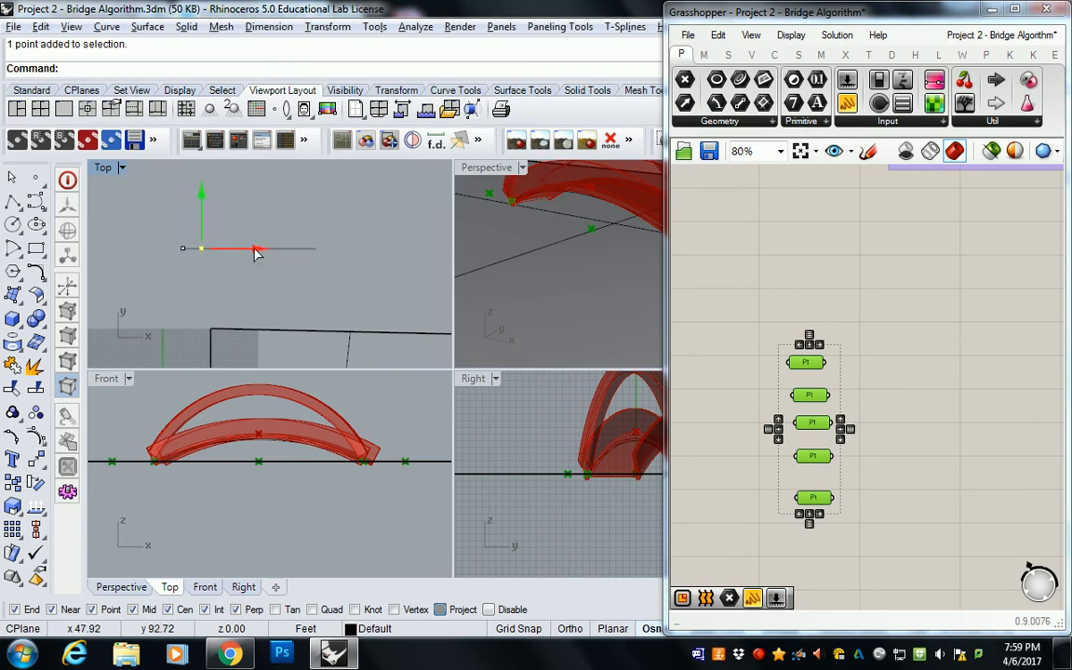
{"action": "left_click", "coordinate": [303, 249]}
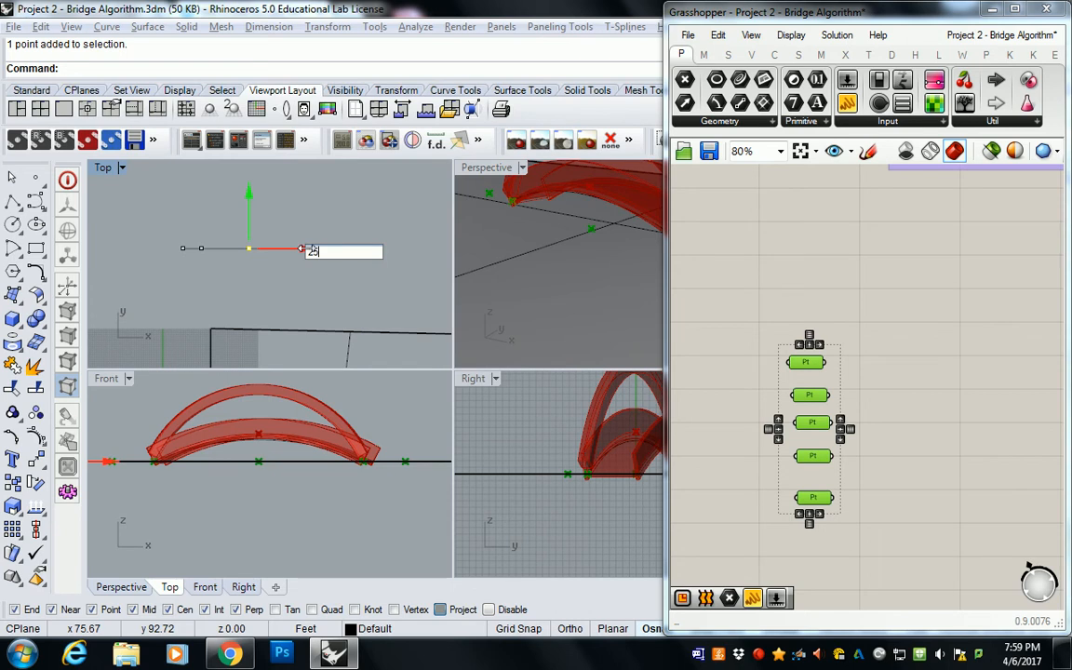
{"action": "type", "text": "25"}
{"action": "key", "text": "Return"}
{"action": "left_click", "coordinate": [351, 249]}
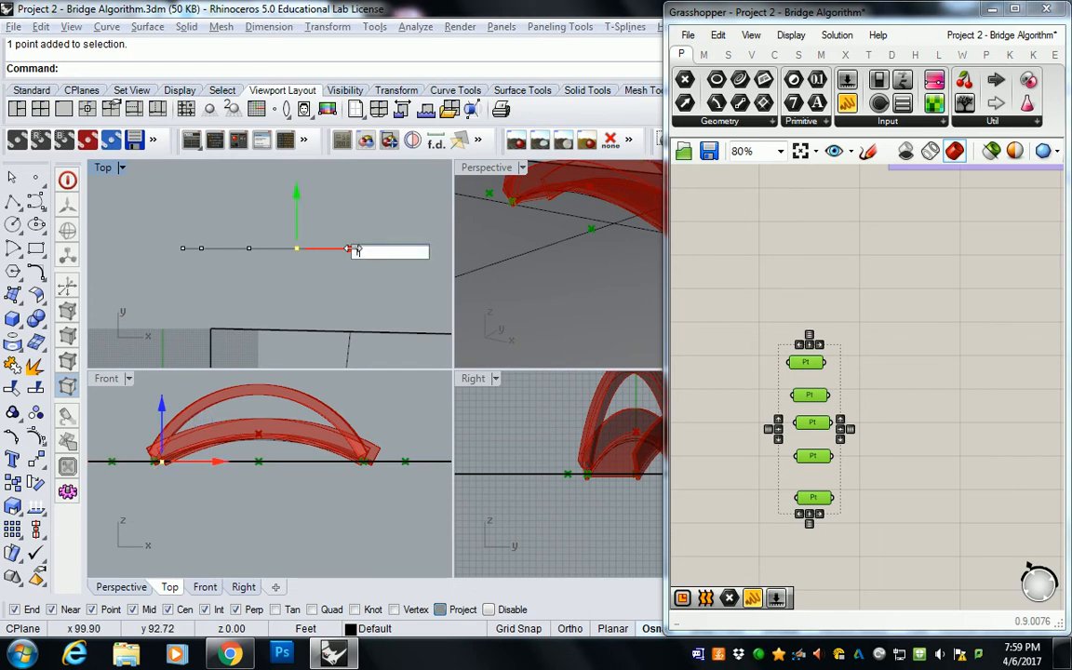
{"action": "type", "text": "10"}
{"action": "key", "text": "Return"}
{"action": "key", "text": "Escape"}
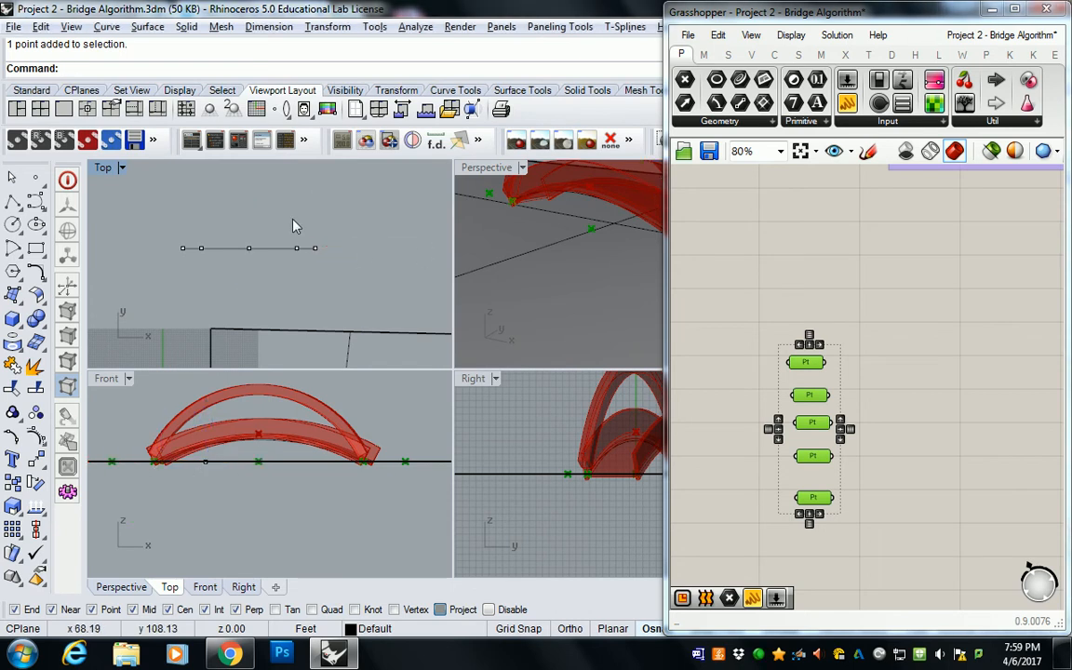
Step: Move the row of five points 20 ft in the Y direction, away from the line
{"action": "left_click_drag", "start_coordinate": [158, 216], "coordinate": [326, 264]}
{"action": "right_click_drag", "start_coordinate": [324, 247], "coordinate": [322, 305]}
{"action": "left_click_drag", "start_coordinate": [250, 254], "coordinate": [249, 199]}
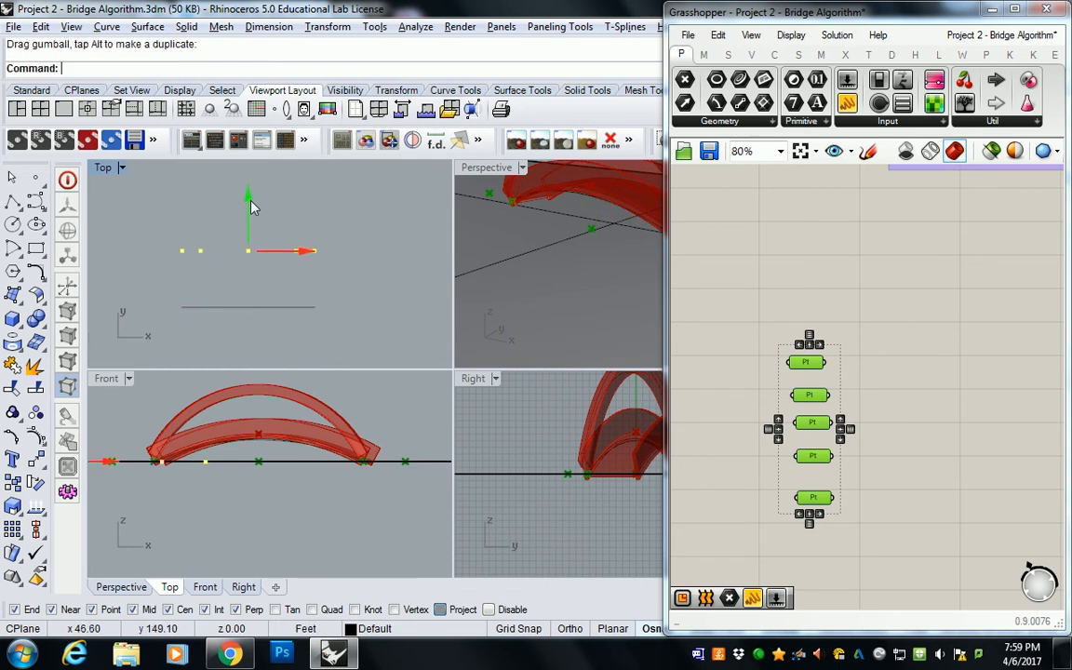
{"action": "key", "text": "ctrl+z"}
{"action": "left_click", "coordinate": [248, 252]}
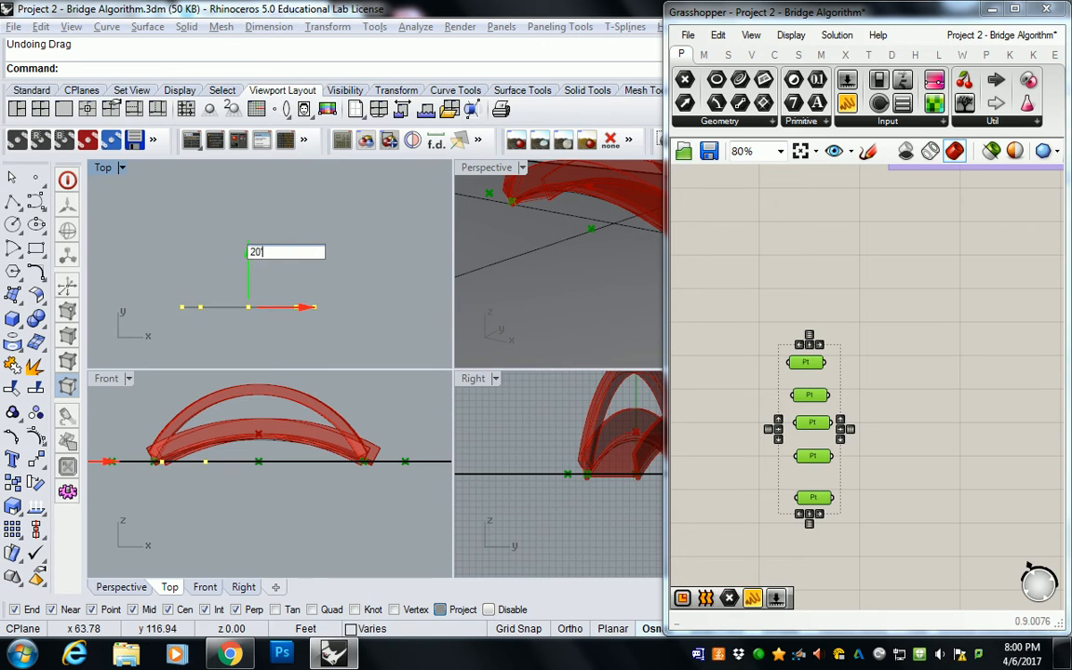
{"action": "key", "text": "Return"}
{"action": "key", "text": "Escape"}
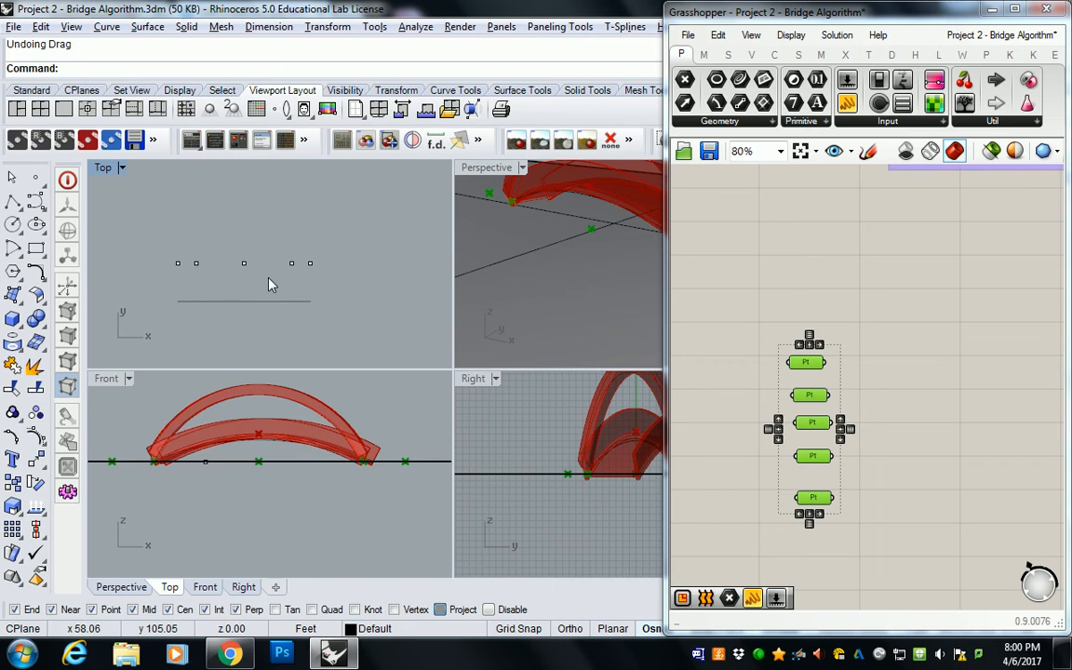
Step: Shift the middle point of the row farther from the line in the Y direction
{"action": "left_click_drag", "start_coordinate": [215, 246], "coordinate": [256, 289]}
{"action": "left_click", "coordinate": [243, 206]}
{"action": "key", "text": "Return"}
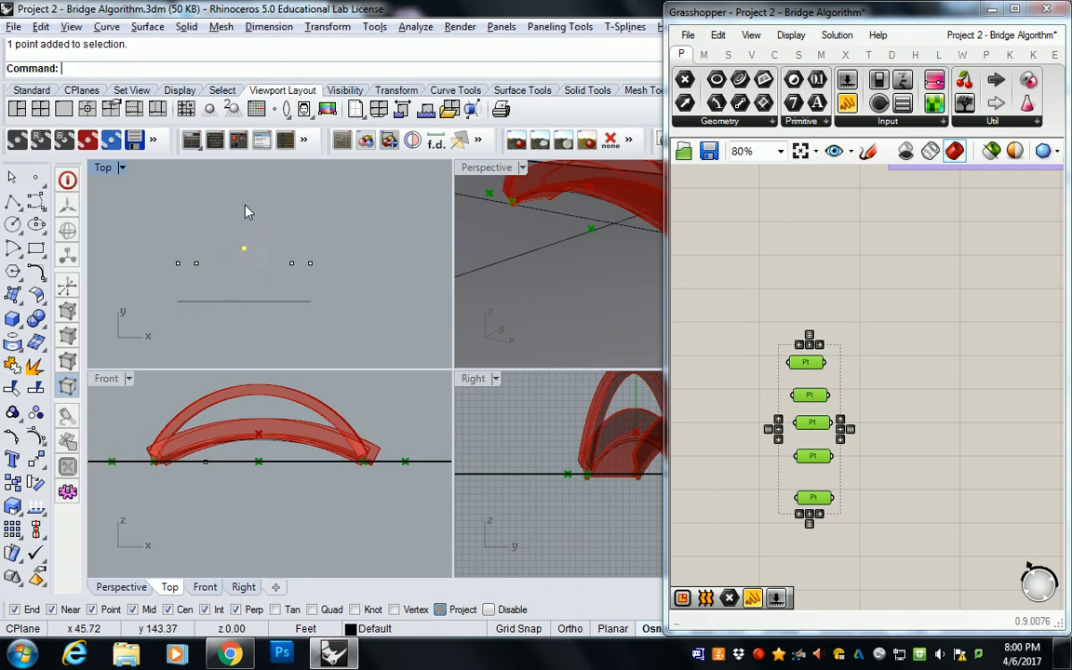
{"action": "key", "text": "Escape"}
Step: Move the two outermost points of the row 3 ft farther from the line in the Y direction
{"action": "left_click", "coordinate": [178, 264]}
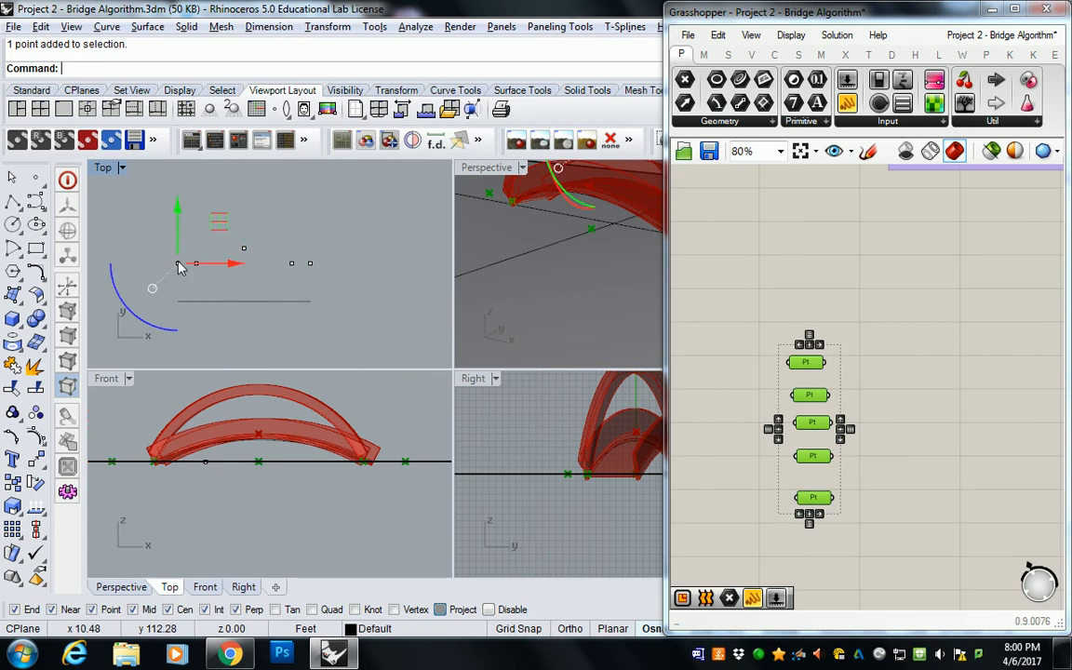
{"action": "left_click", "coordinate": [311, 264], "text": "shift"}
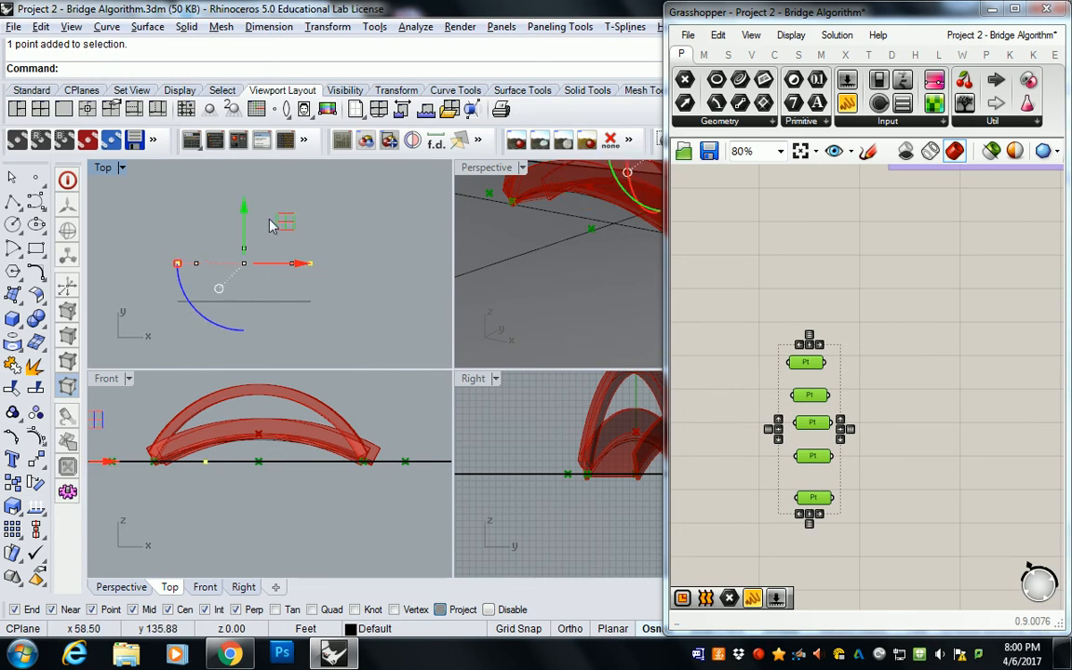
{"action": "left_click", "coordinate": [244, 206]}
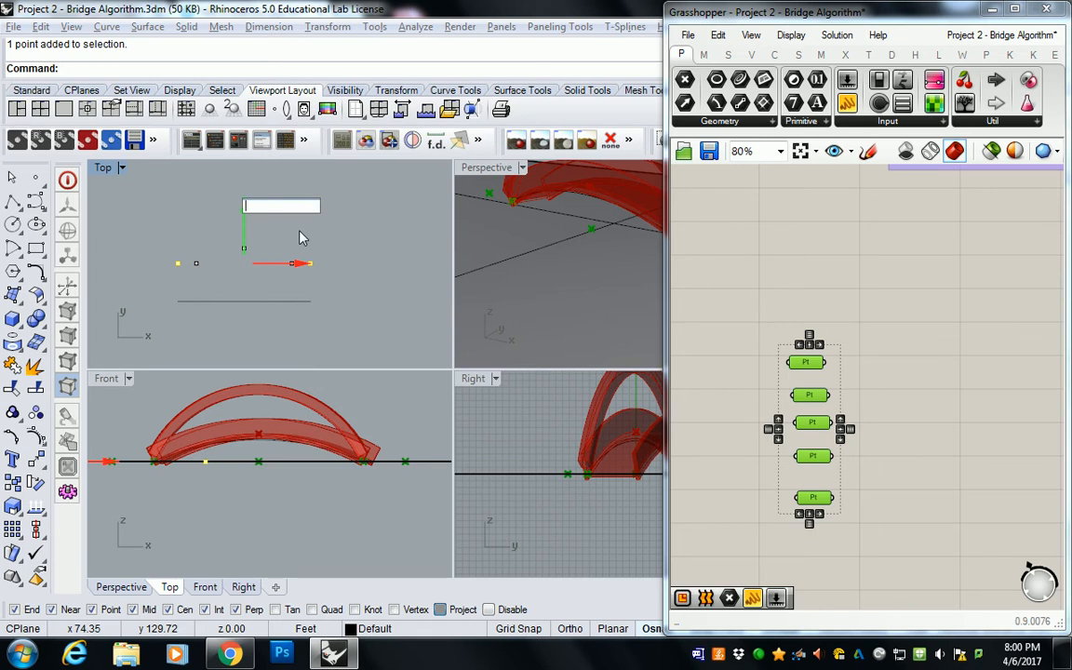
{"action": "type", "text": "3"}
{"action": "key", "text": "Return"}
{"action": "left_click", "coordinate": [297, 250]}
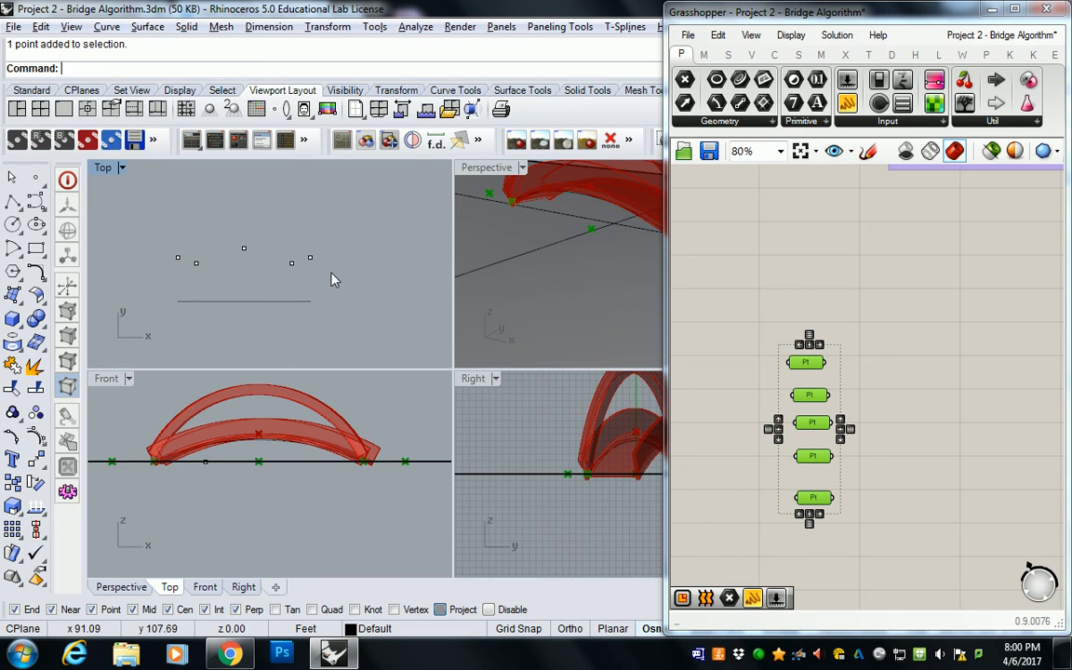
{"action": "left_click", "coordinate": [37, 201]}
{"action": "left_click", "coordinate": [179, 258]}
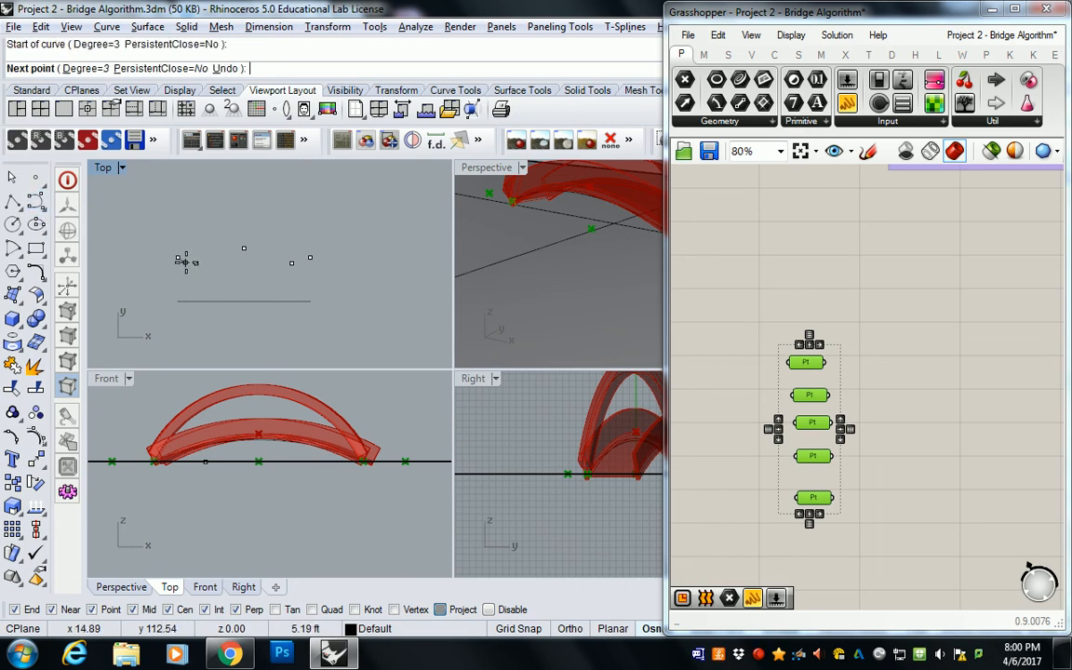
{"action": "left_click", "coordinate": [196, 263]}
{"action": "key", "text": "Escape"}
Step: Draw an interpolated degree-3 curve through all five sketch points, from one end of the row to the other
{"action": "right_click", "coordinate": [36, 205]}
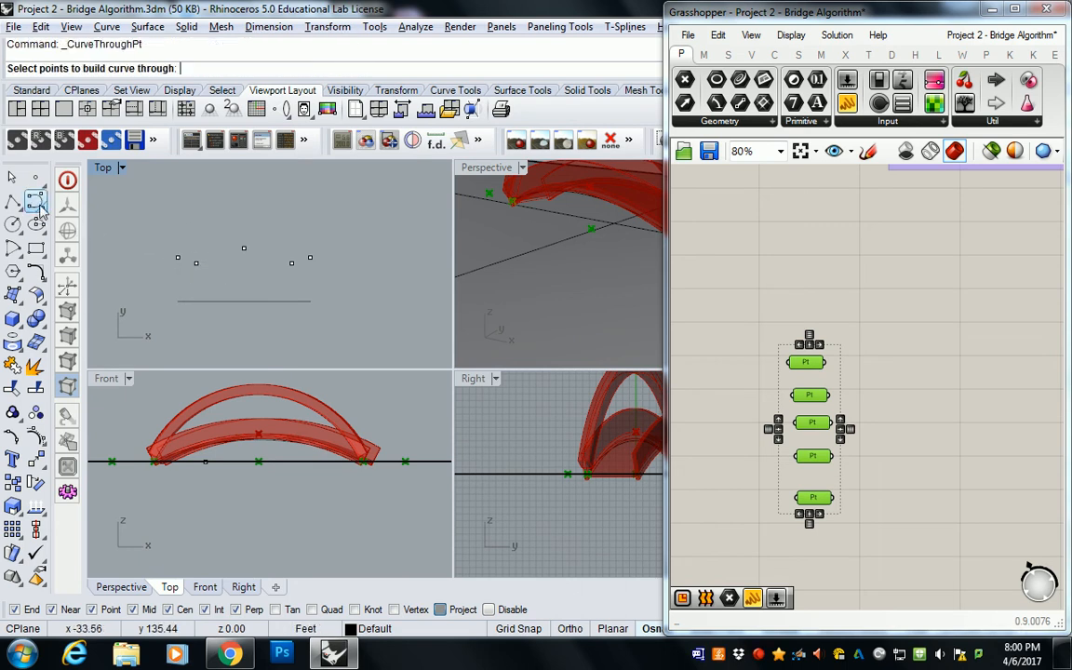
{"action": "left_click", "coordinate": [37, 207]}
{"action": "left_click", "coordinate": [77, 209]}
{"action": "left_click", "coordinate": [178, 258]}
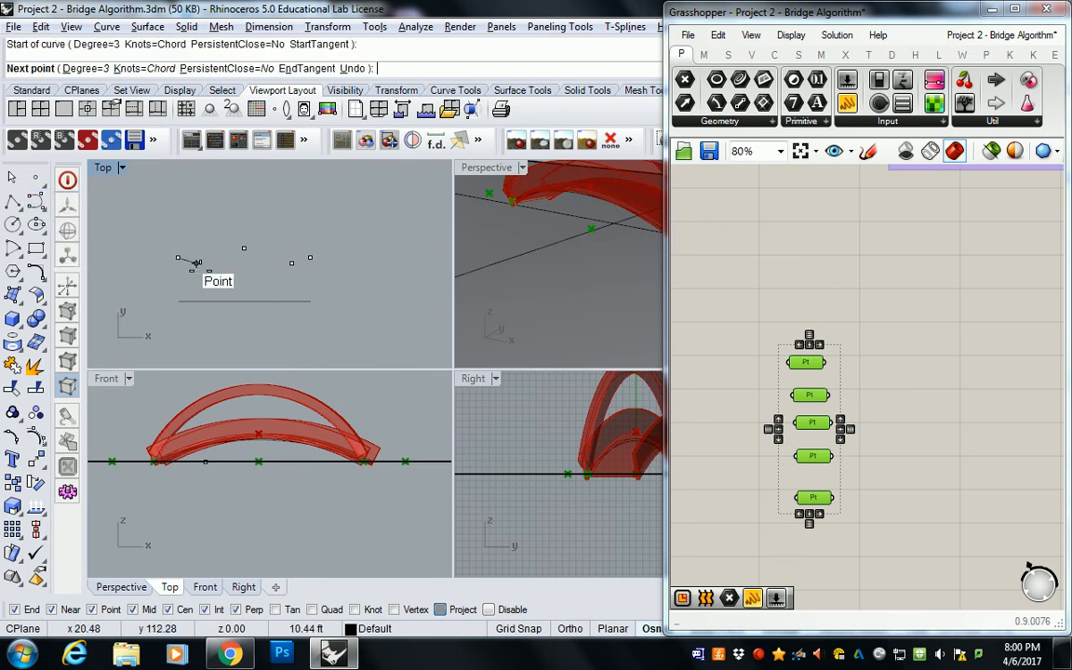
{"action": "left_click", "coordinate": [196, 262]}
{"action": "left_click", "coordinate": [243, 249]}
{"action": "left_click", "coordinate": [291, 263]}
{"action": "left_click", "coordinate": [309, 257]}
{"action": "key", "text": "Return"}
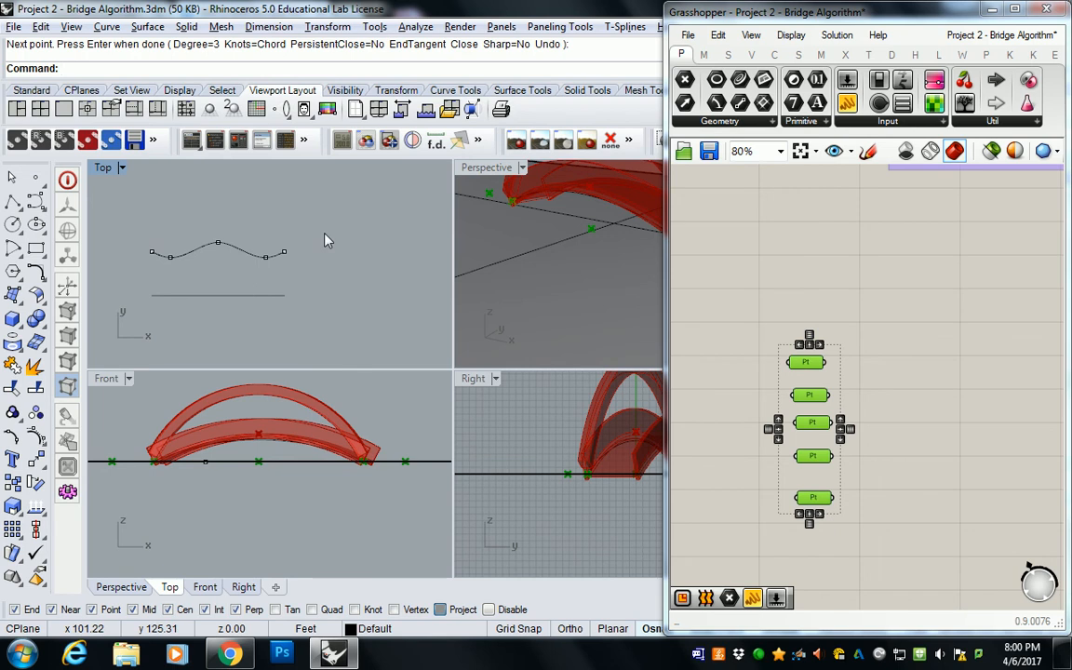
Step: Delete the trial curve running through the five sketch points, keeping the points and the straight line
{"action": "left_click", "coordinate": [248, 254]}
{"action": "key", "text": "Delete"}
{"action": "left_click_drag", "start_coordinate": [137, 271], "coordinate": [313, 314]}
{"action": "key", "text": "Escape"}
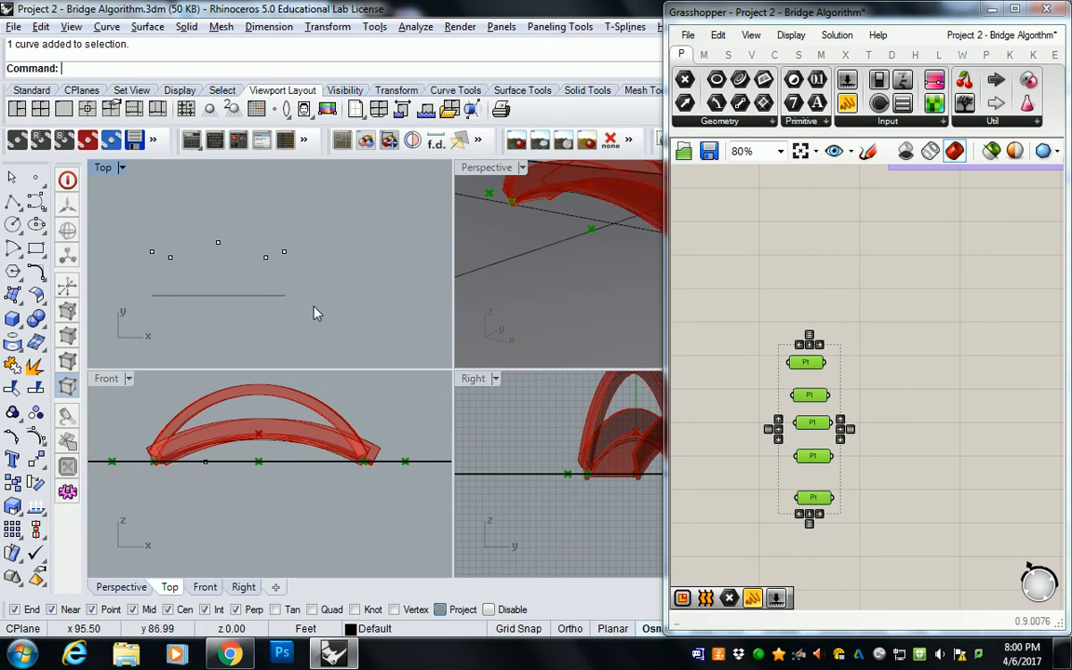
Step: Group the five existing Point parameters that define the bridge's base points on the Grasshopper canvas
{"action": "left_click", "coordinate": [801, 288]}
{"action": "right_click_drag", "start_coordinate": [806, 327], "coordinate": [800, 243]}
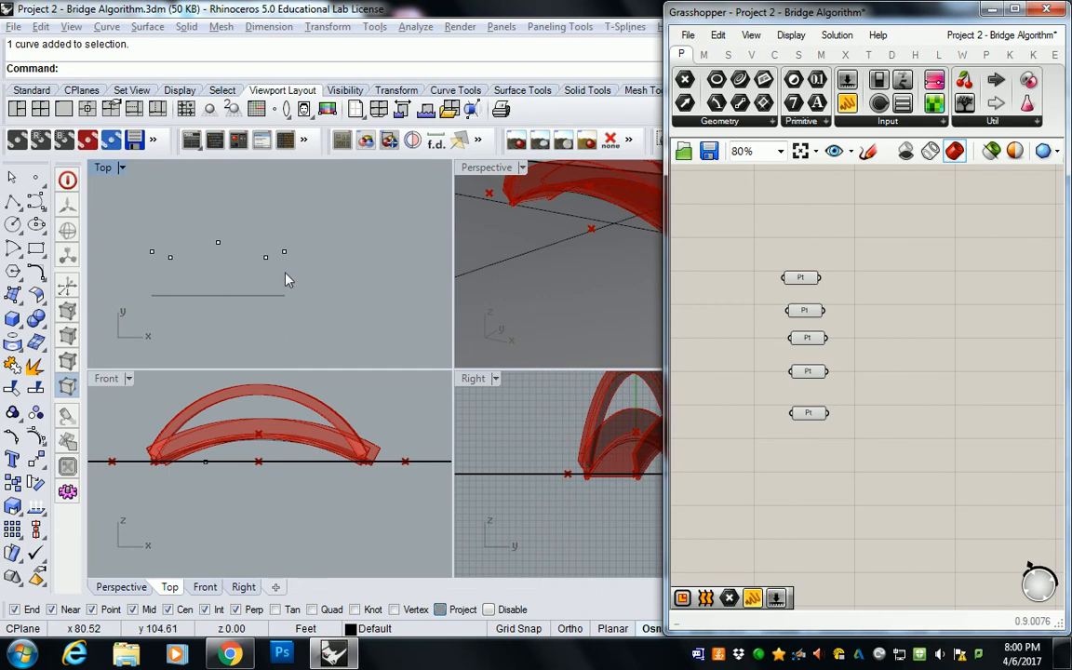
{"action": "left_click", "coordinate": [191, 248]}
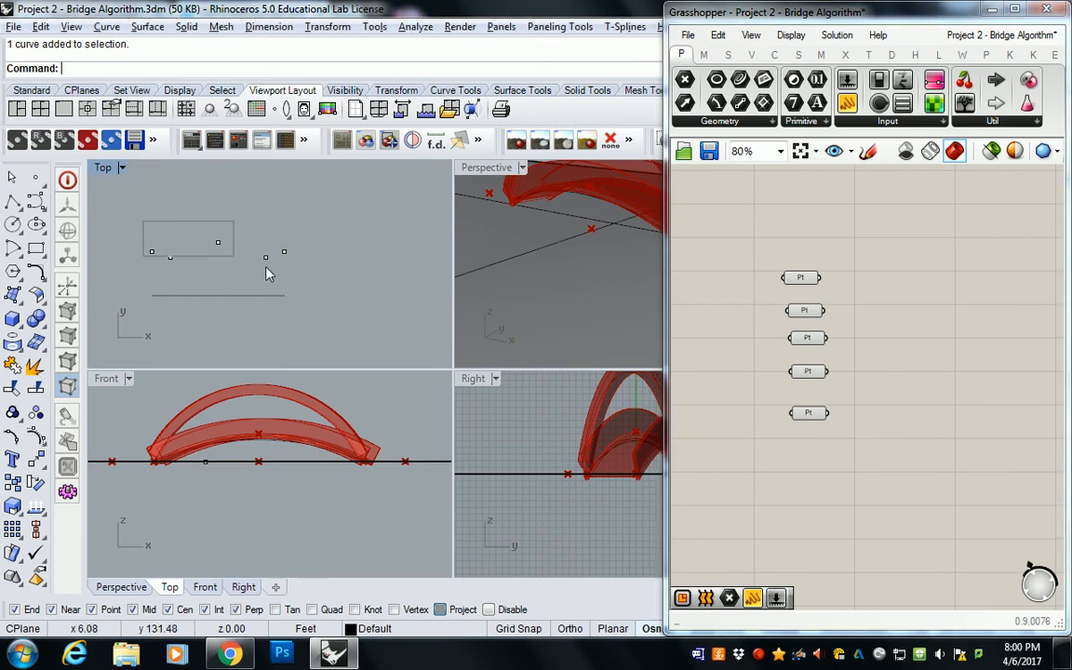
{"action": "left_click_drag", "start_coordinate": [130, 199], "coordinate": [286, 268]}
{"action": "left_click", "coordinate": [772, 215]}
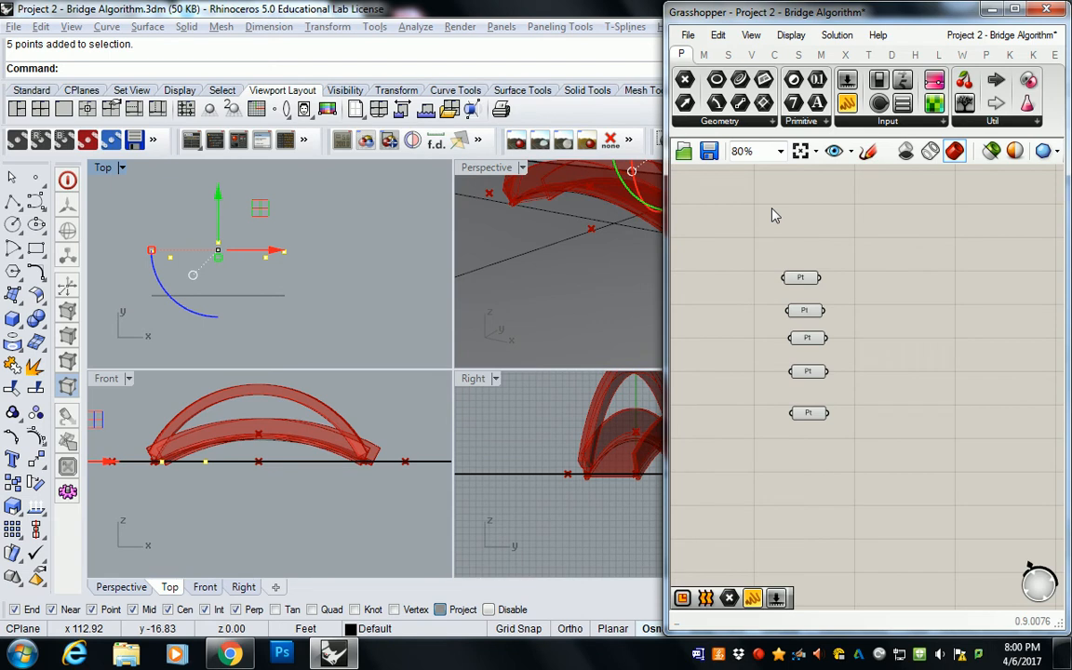
{"action": "left_click_drag", "start_coordinate": [695, 203], "coordinate": [871, 468]}
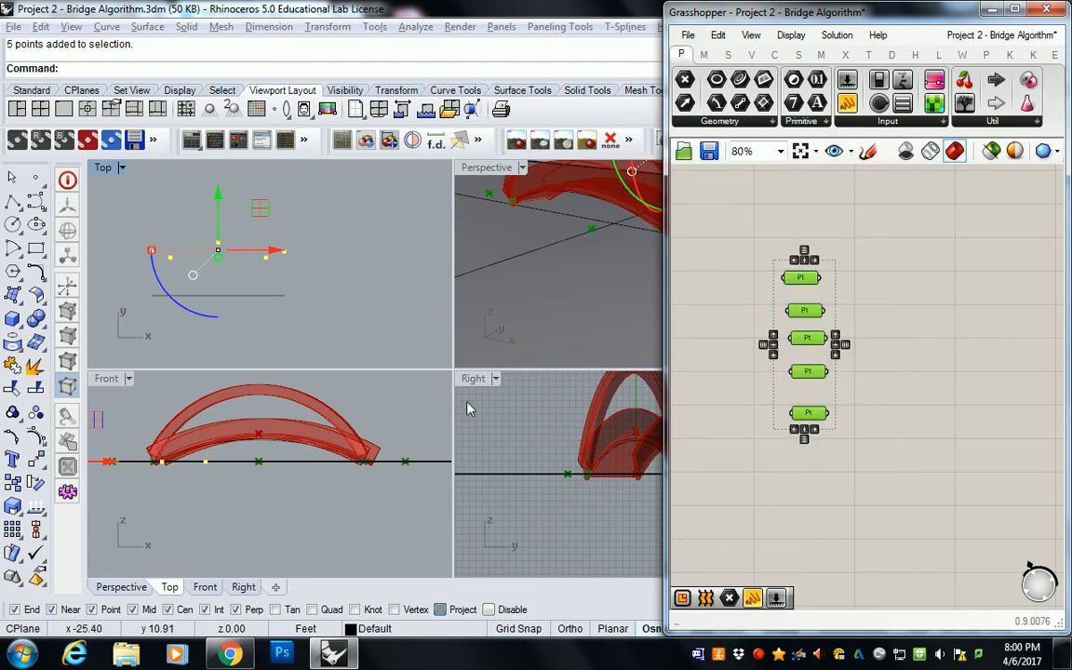
{"action": "right_click_drag", "start_coordinate": [510, 219], "coordinate": [593, 266]}
{"action": "right_click_drag", "start_coordinate": [775, 269], "coordinate": [797, 273]}
{"action": "key", "text": "ctrl+g"}
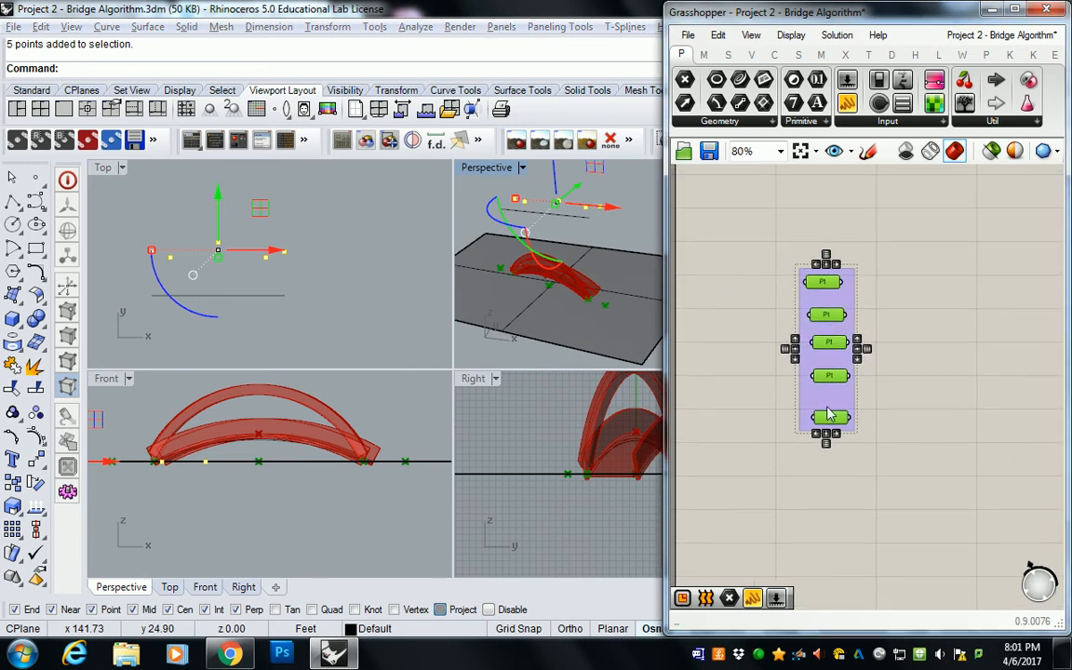
Step: Name the group Model Roof Base Points and shift it aside to free canvas space
{"action": "left_click", "coordinate": [835, 433]}
{"action": "left_click", "coordinate": [840, 266]}
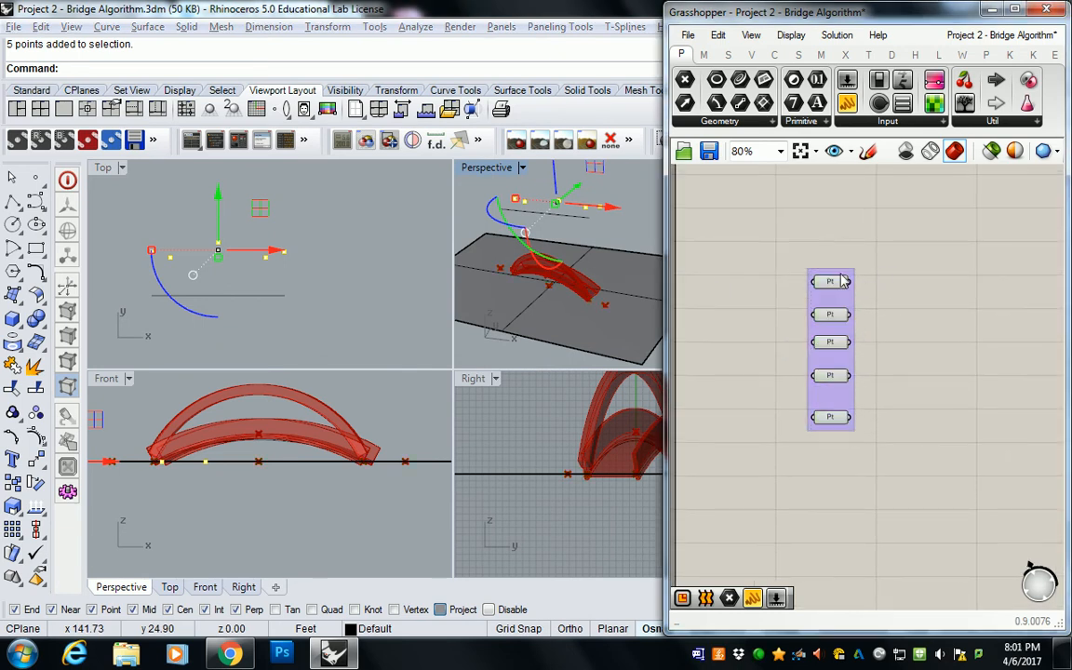
{"action": "right_click", "coordinate": [827, 281]}
{"action": "type", "text": "Mod"}
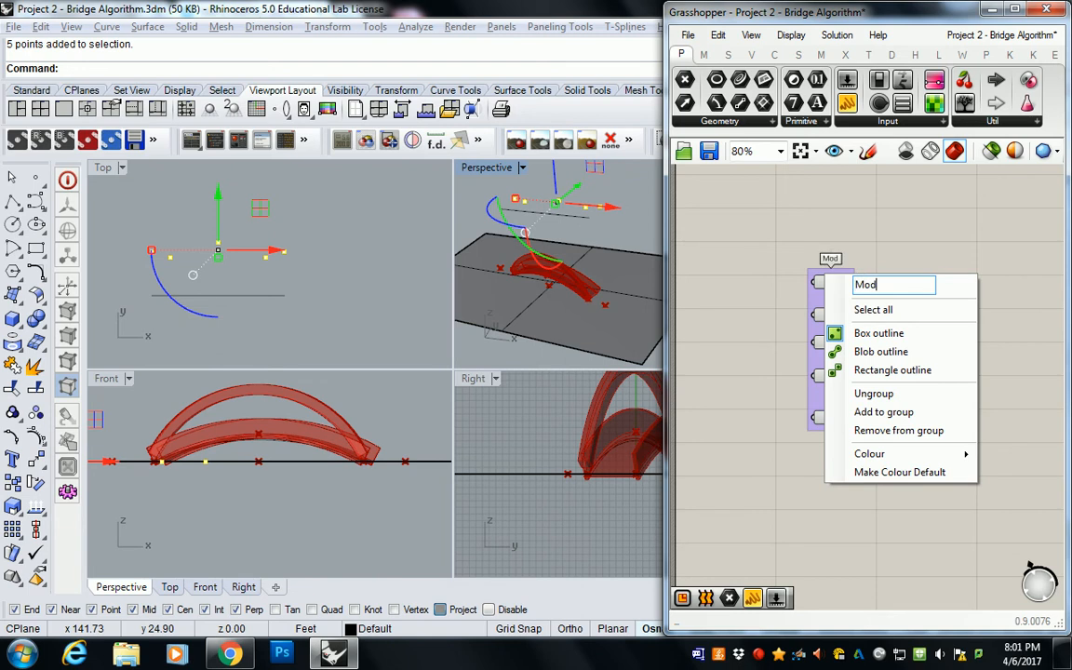
{"action": "type", "text": "el Roof "}
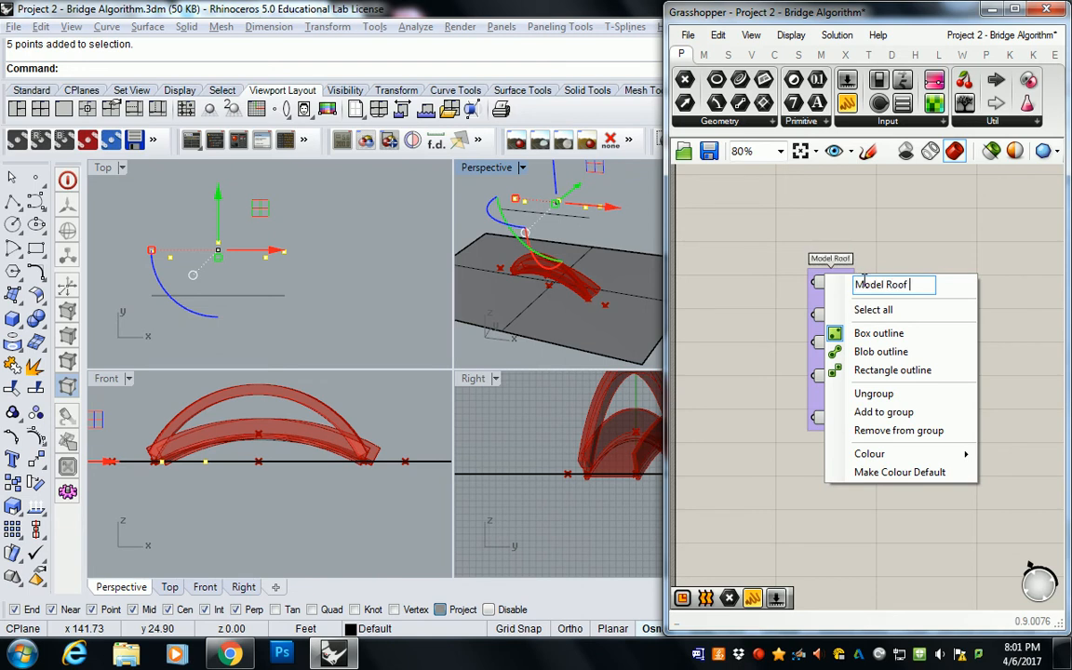
{"action": "type", "text": "Base Points"}
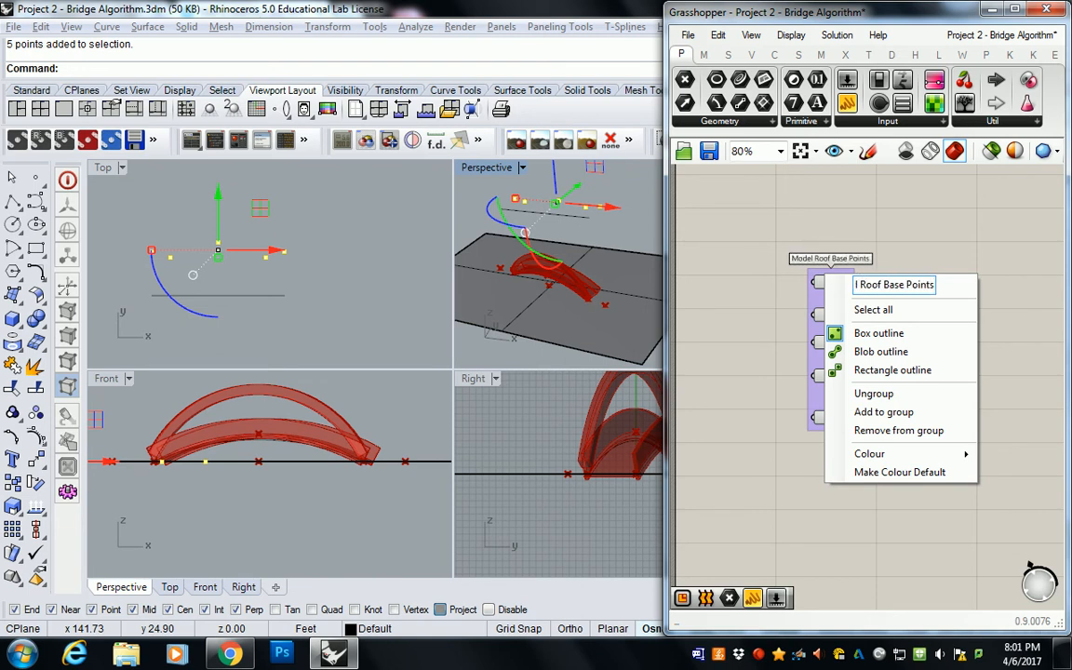
{"action": "key", "text": "Return"}
{"action": "left_click_drag", "start_coordinate": [830, 299], "coordinate": [882, 292]}
{"action": "left_click", "coordinate": [780, 295]}
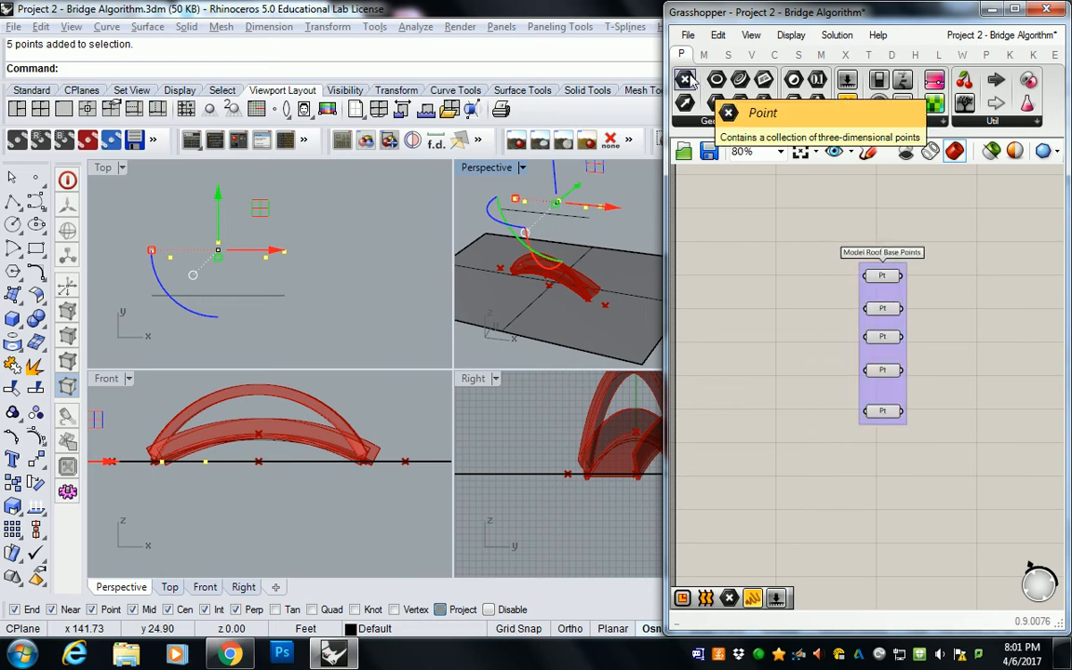
Step: Add five empty Point parameters in a column beside the Model Roof Base Points group
{"action": "left_click", "coordinate": [690, 77]}
{"action": "left_click", "coordinate": [762, 276]}
{"action": "left_click", "coordinate": [756, 275]}
{"action": "key", "text": "ctrl+c"}
{"action": "key", "text": "ctrl+v"}
{"action": "left_click_drag", "start_coordinate": [769, 285], "coordinate": [765, 340]}
{"action": "key", "text": "ctrl+v"}
{"action": "left_click_drag", "start_coordinate": [788, 290], "coordinate": [767, 359]}
{"action": "key", "text": "ctrl+v"}
{"action": "left_click_drag", "start_coordinate": [792, 296], "coordinate": [780, 389]}
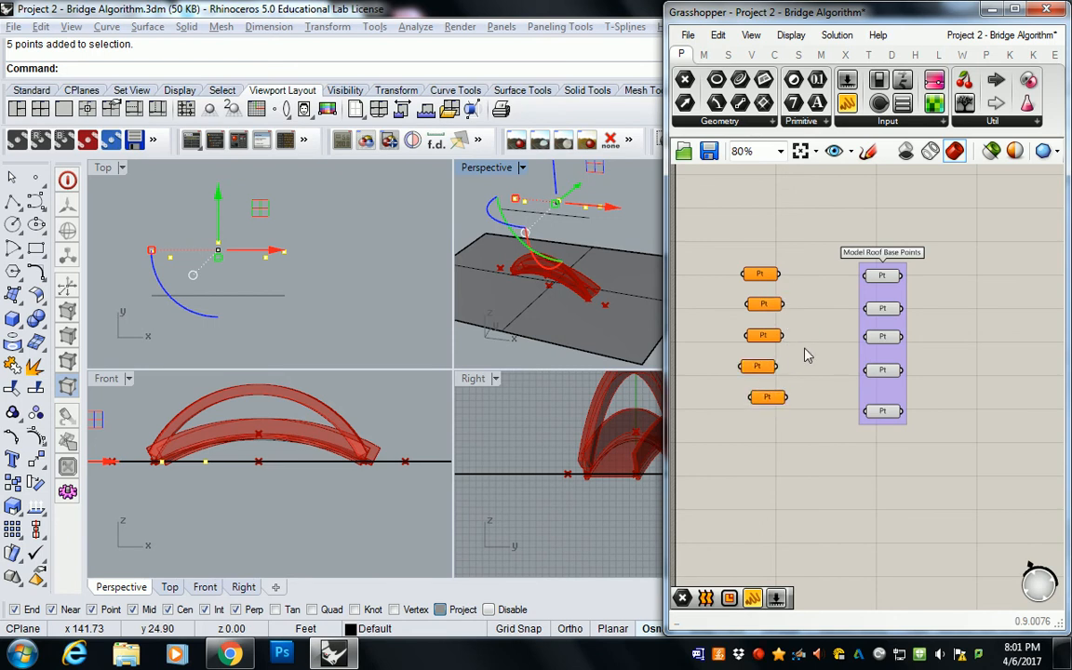
Step: Reference the first three sketch points, from the row's start to its middle, in the first three new Point parameters
{"action": "right_click", "coordinate": [763, 274]}
{"action": "left_click", "coordinate": [298, 206]}
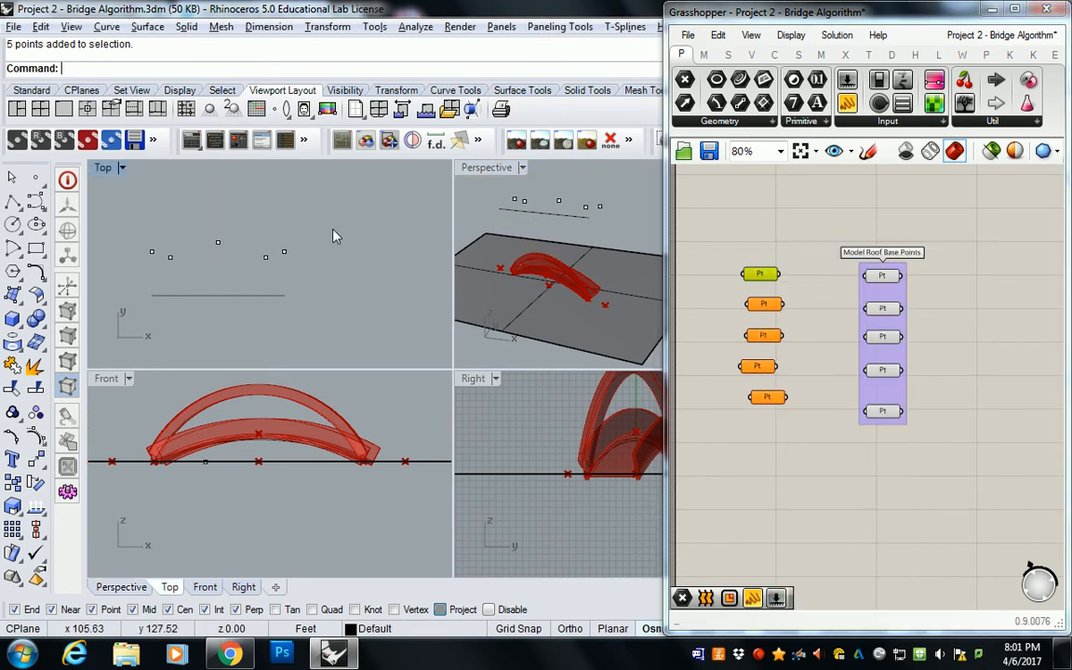
{"action": "right_click", "coordinate": [754, 273]}
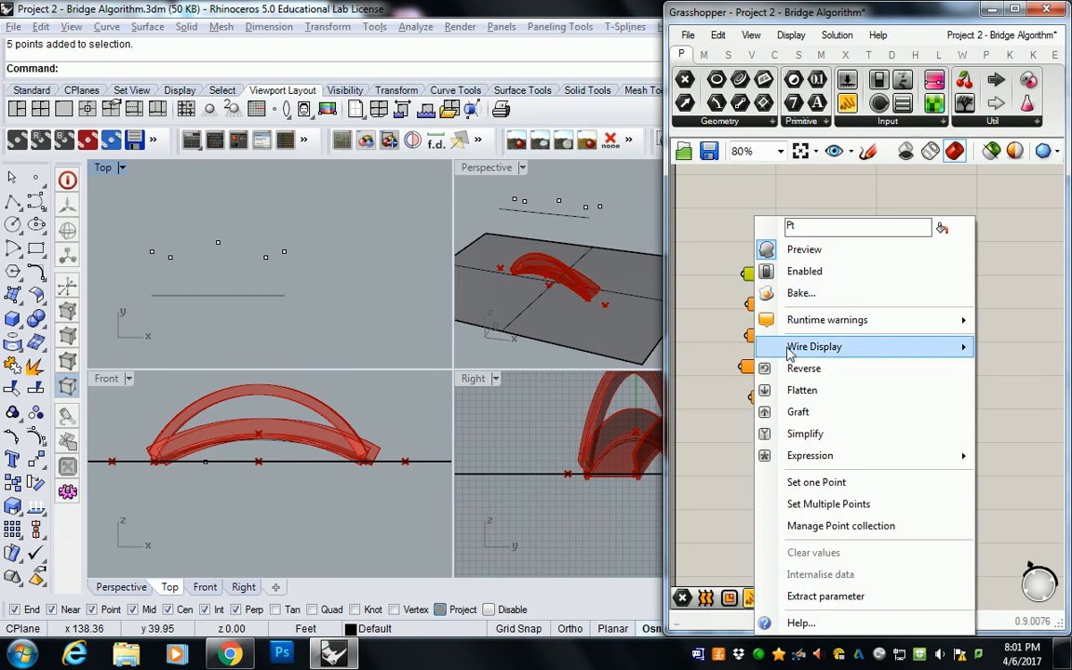
{"action": "left_click", "coordinate": [816, 482]}
{"action": "left_click", "coordinate": [152, 252]}
{"action": "right_click", "coordinate": [764, 304]}
{"action": "left_click", "coordinate": [825, 482]}
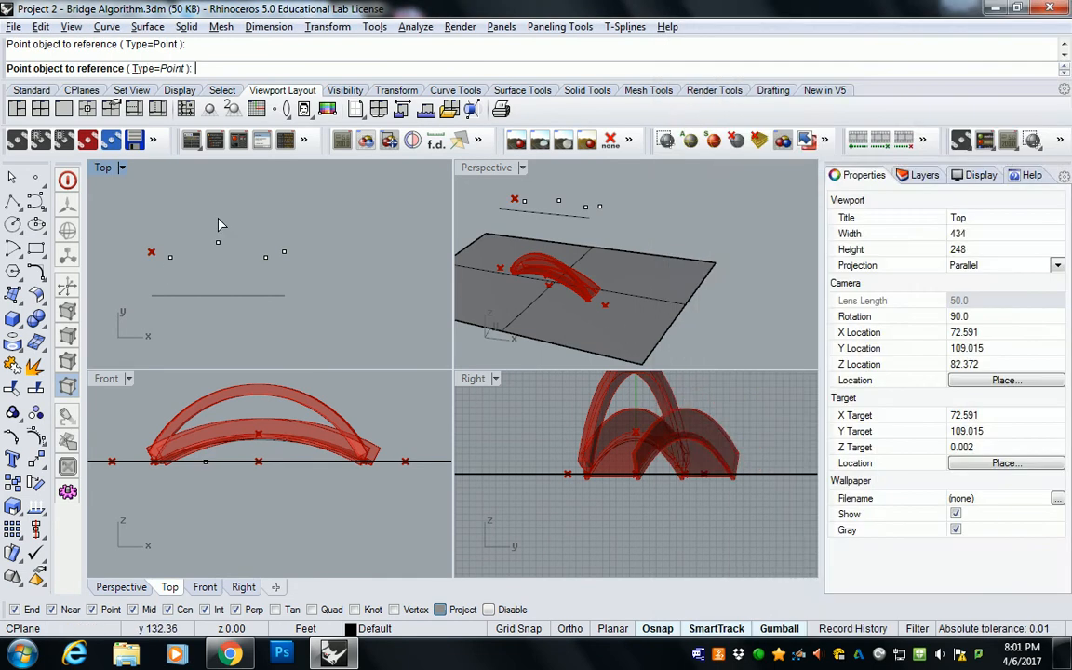
{"action": "left_click", "coordinate": [170, 256]}
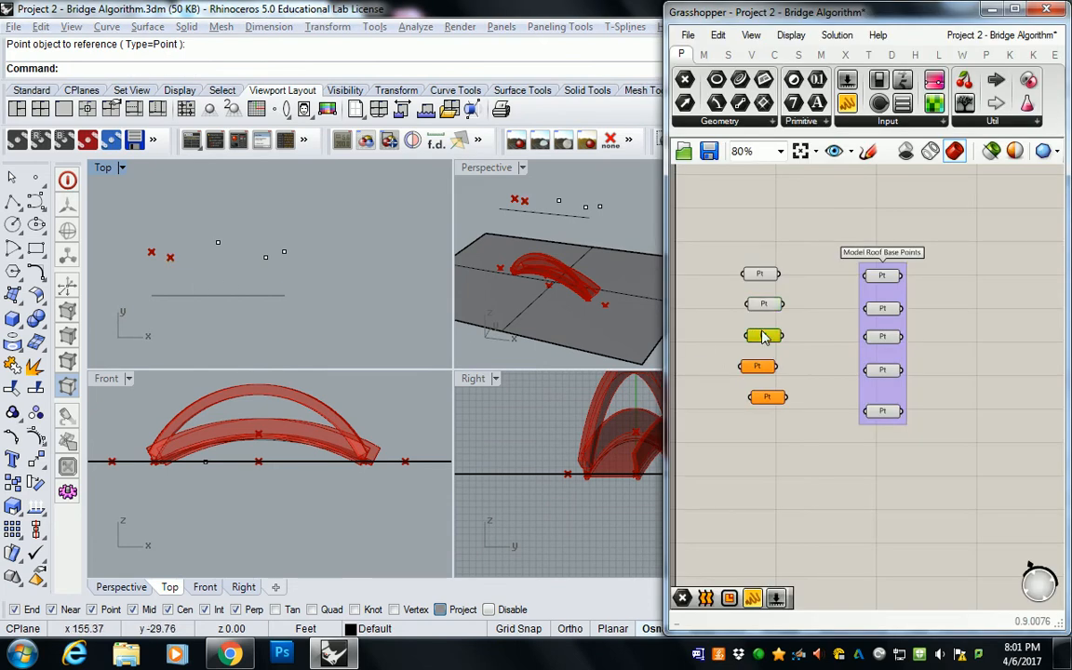
{"action": "right_click", "coordinate": [764, 335]}
{"action": "left_click", "coordinate": [816, 481]}
{"action": "left_click", "coordinate": [218, 242]}
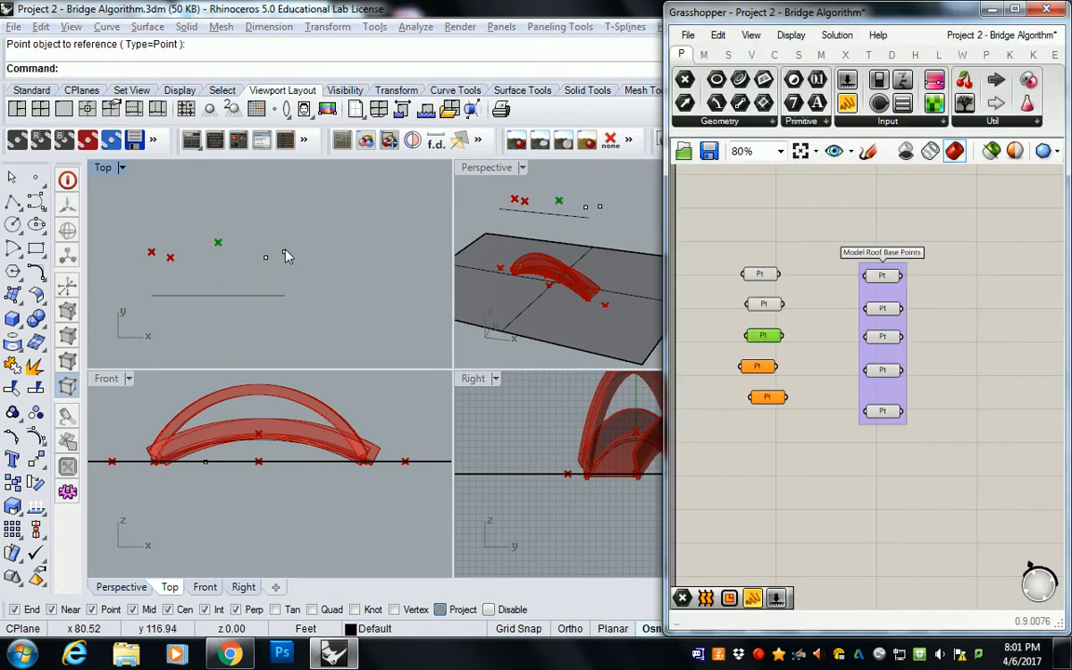
Step: Reference the row's last two sketch points in the fourth and fifth new Point parameters
{"action": "left_click", "coordinate": [760, 367]}
{"action": "right_click", "coordinate": [759, 367]}
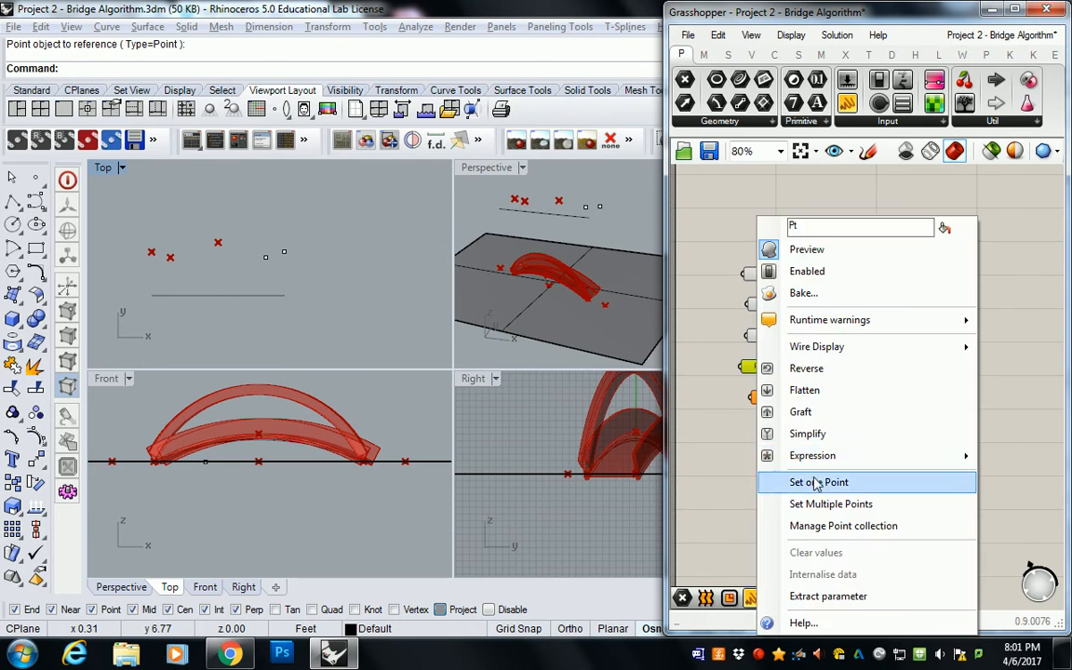
{"action": "left_click", "coordinate": [821, 481]}
{"action": "left_click", "coordinate": [265, 257]}
{"action": "right_click", "coordinate": [779, 399]}
{"action": "left_click", "coordinate": [763, 398]}
{"action": "right_click", "coordinate": [767, 398]}
{"action": "left_click", "coordinate": [824, 481]}
{"action": "left_click", "coordinate": [283, 253]}
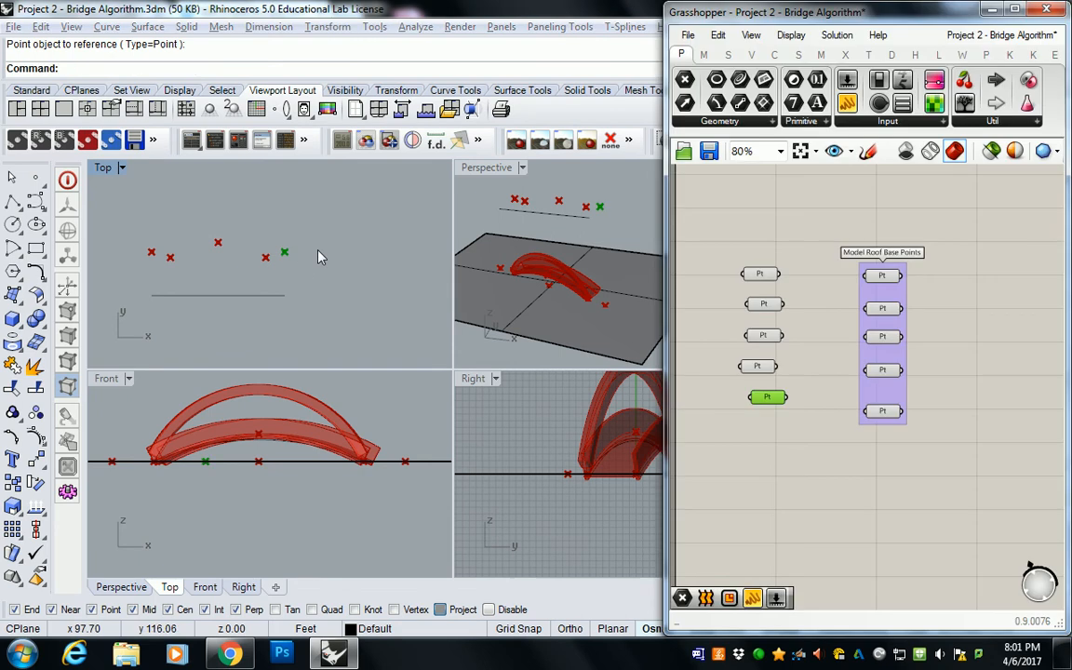
Step: Align the five new Point parameters along their right edges and group them
{"action": "left_click", "coordinate": [819, 421]}
{"action": "left_click_drag", "start_coordinate": [711, 225], "coordinate": [809, 482]}
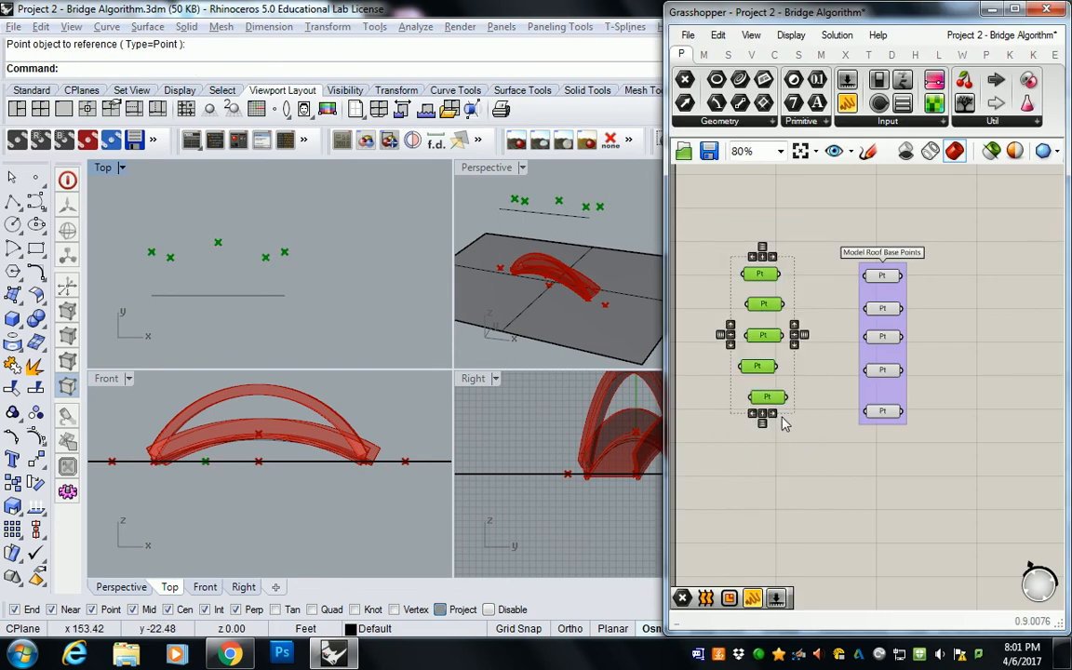
{"action": "left_click", "coordinate": [774, 416]}
{"action": "left_click", "coordinate": [930, 314]}
{"action": "left_click_drag", "start_coordinate": [712, 235], "coordinate": [821, 478]}
{"action": "key", "text": "ctrl+g"}
{"action": "left_click", "coordinate": [798, 271]}
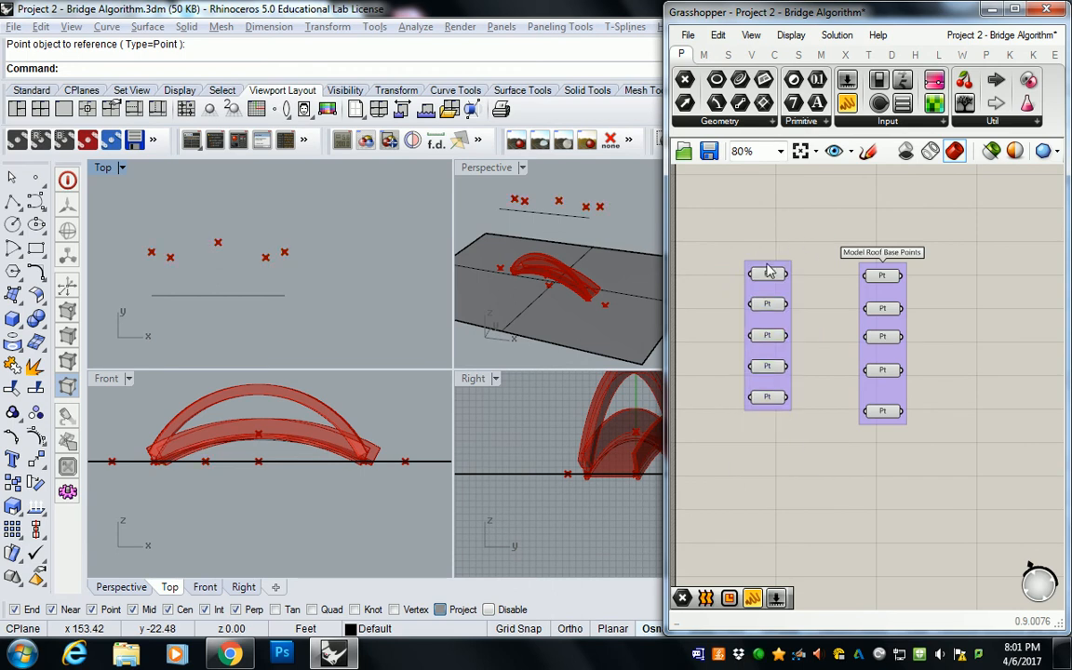
Step: Name the new group Analytic Roof Point Elevations
{"action": "right_click", "coordinate": [769, 265]}
{"action": "type", "text": "Analyti"}
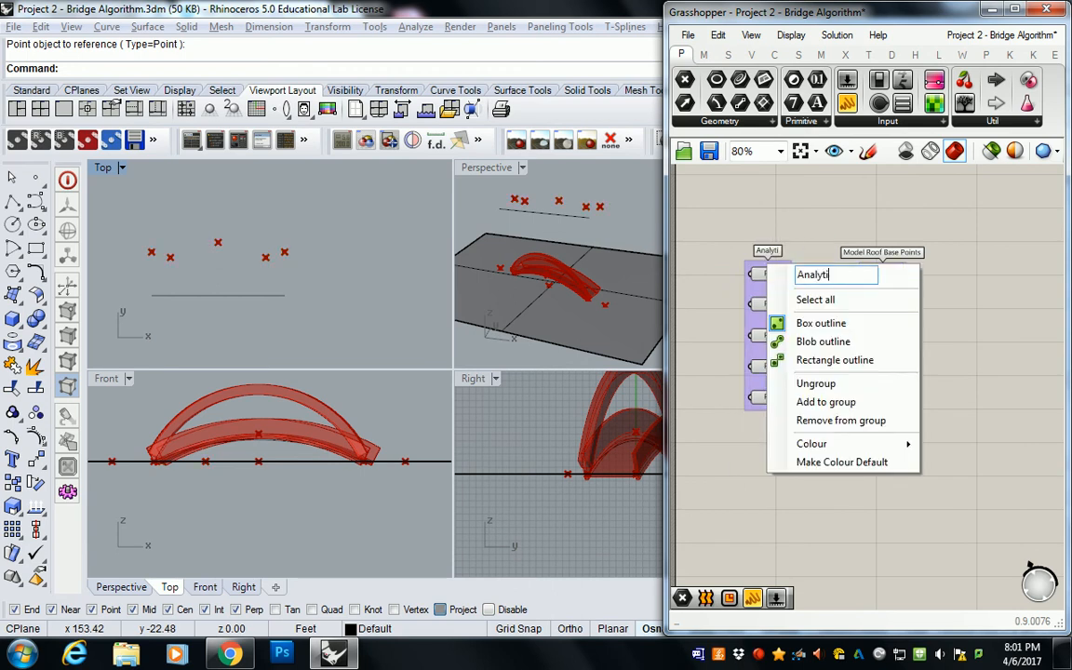
{"action": "type", "text": "c Roof Poi"}
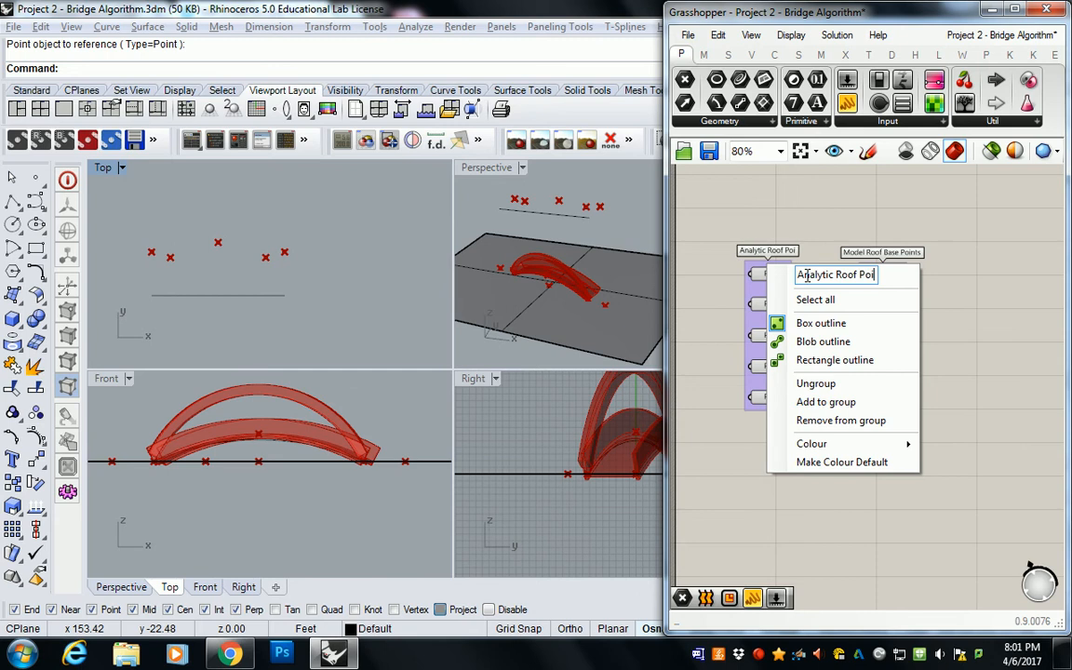
{"action": "type", "text": "nt Elevations"}
{"action": "key", "text": "Return"}
Step: Reposition the two point groups so there is more empty canvas between them
{"action": "left_click", "coordinate": [782, 300]}
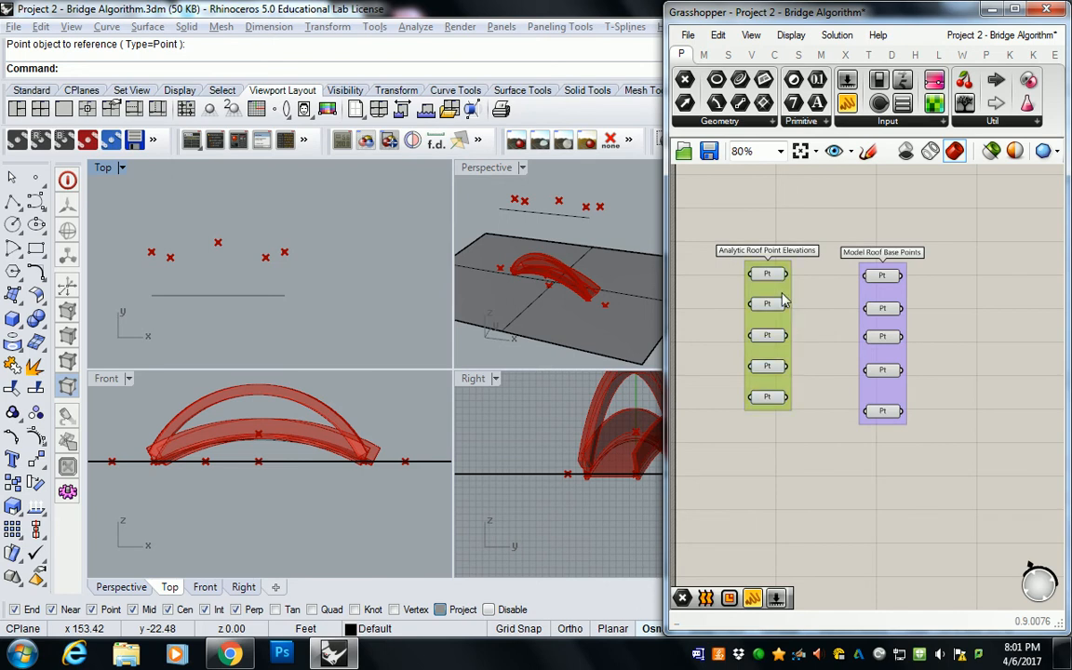
{"action": "left_click_drag", "start_coordinate": [781, 300], "coordinate": [783, 310]}
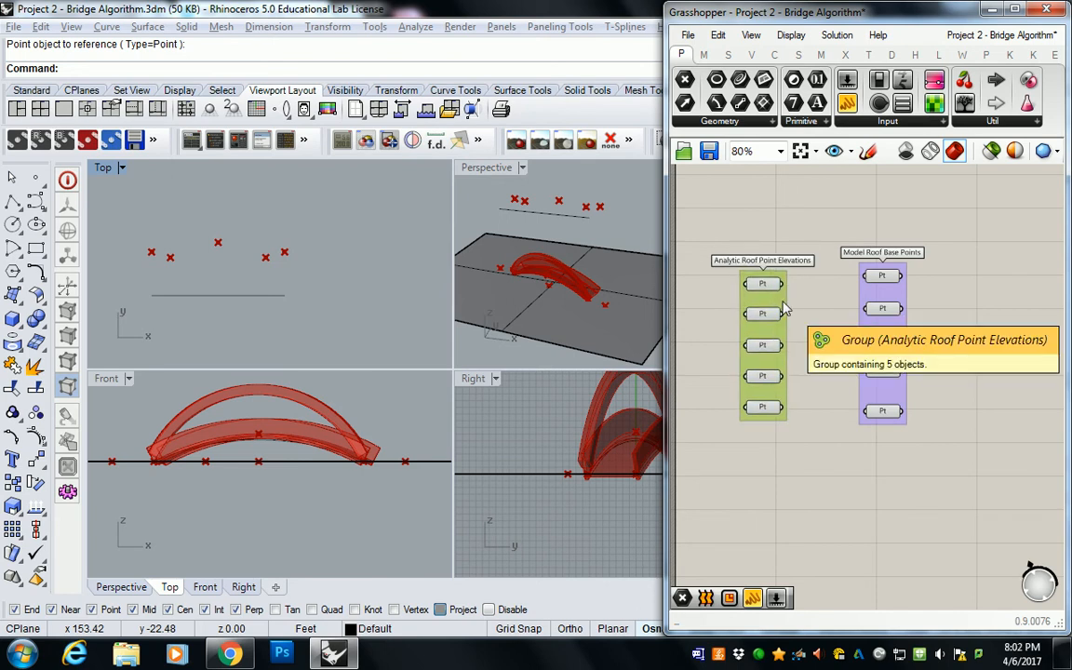
{"action": "left_click_drag", "start_coordinate": [873, 319], "coordinate": [928, 324]}
{"action": "left_click", "coordinate": [784, 327]}
{"action": "right_click_drag", "start_coordinate": [785, 328], "coordinate": [882, 320]}
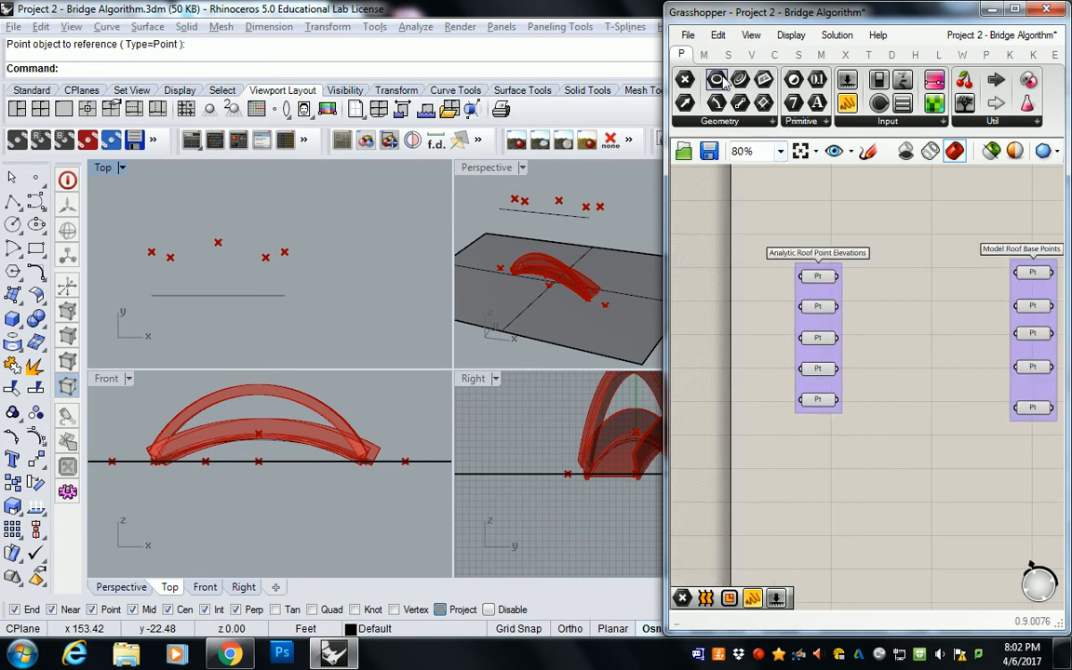
Step: Add a Curve parameter above the Analytic Roof Point Elevations group and reference the straight sketch line in it
{"action": "left_click_drag", "start_coordinate": [739, 80], "coordinate": [823, 220]}
{"action": "right_click", "coordinate": [823, 218]}
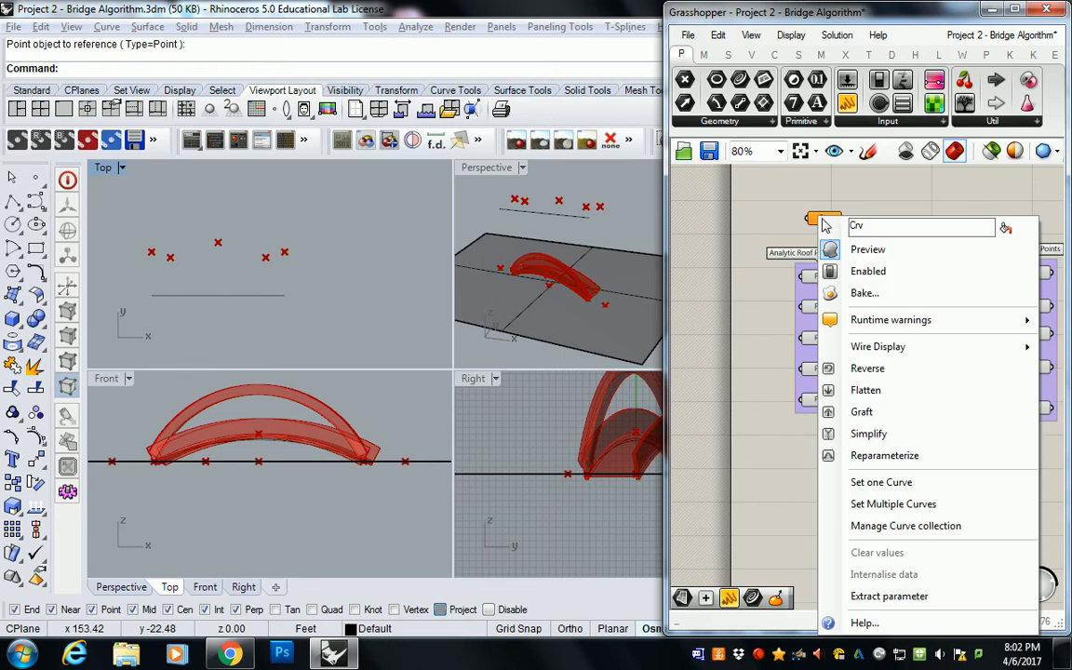
{"action": "left_click", "coordinate": [862, 481]}
{"action": "left_click", "coordinate": [216, 294]}
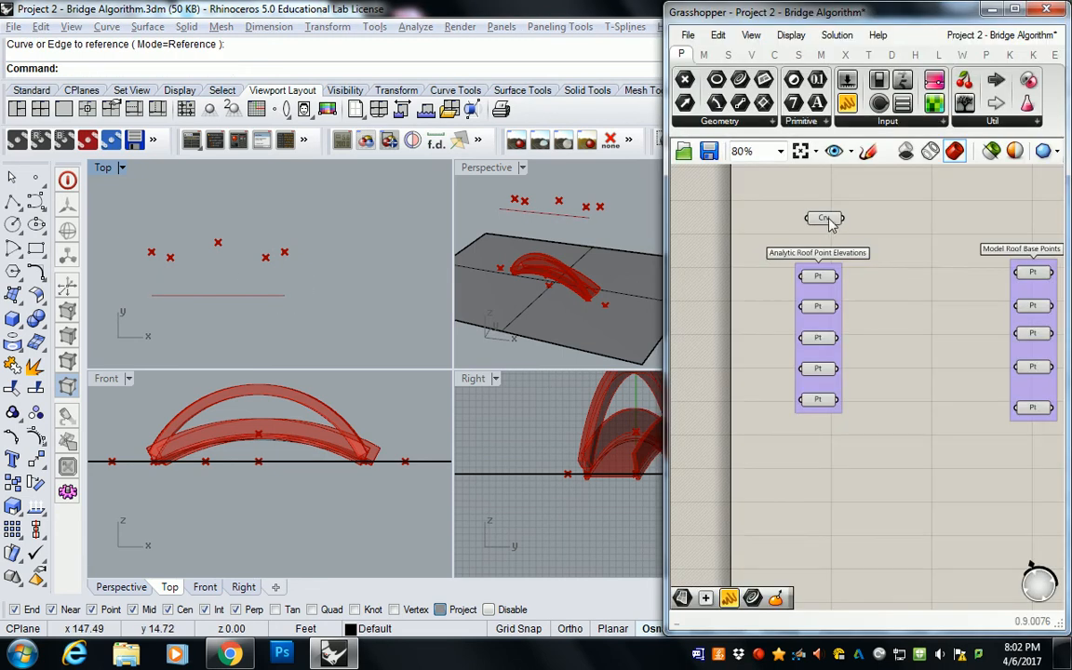
Step: Name the Curve parameter ANALYTICAL GROUND and adjust its position above the Analytic Roof Point Elevations group
{"action": "right_click", "coordinate": [831, 223]}
{"action": "type", "text": "G"}
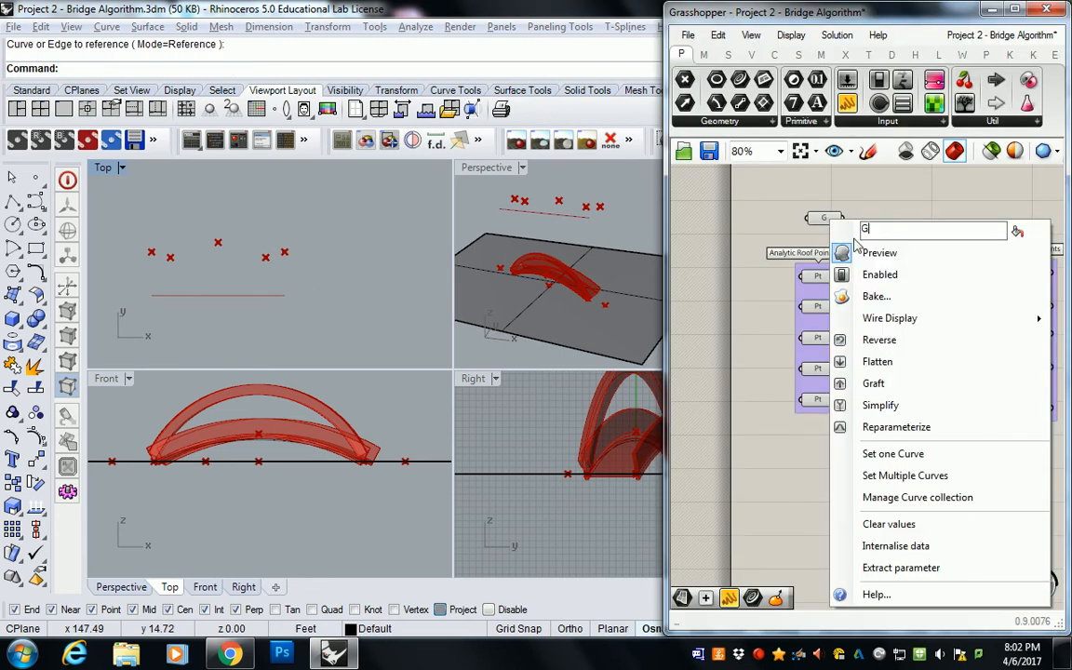
{"action": "type", "text": "ANALYTICAL GROUND"}
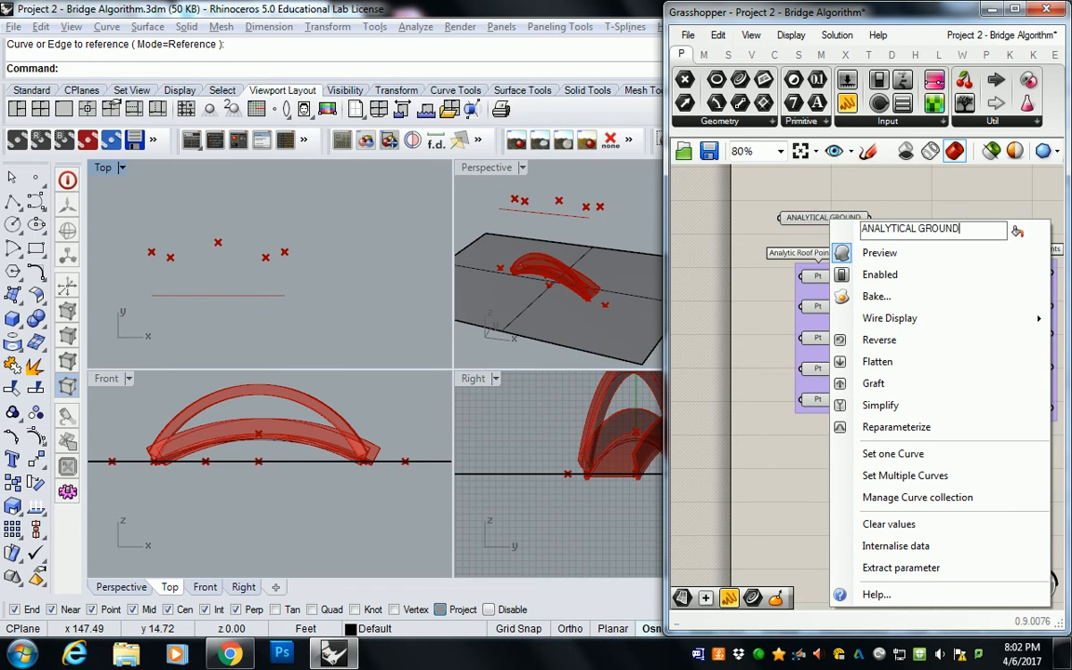
{"action": "left_click", "coordinate": [867, 184]}
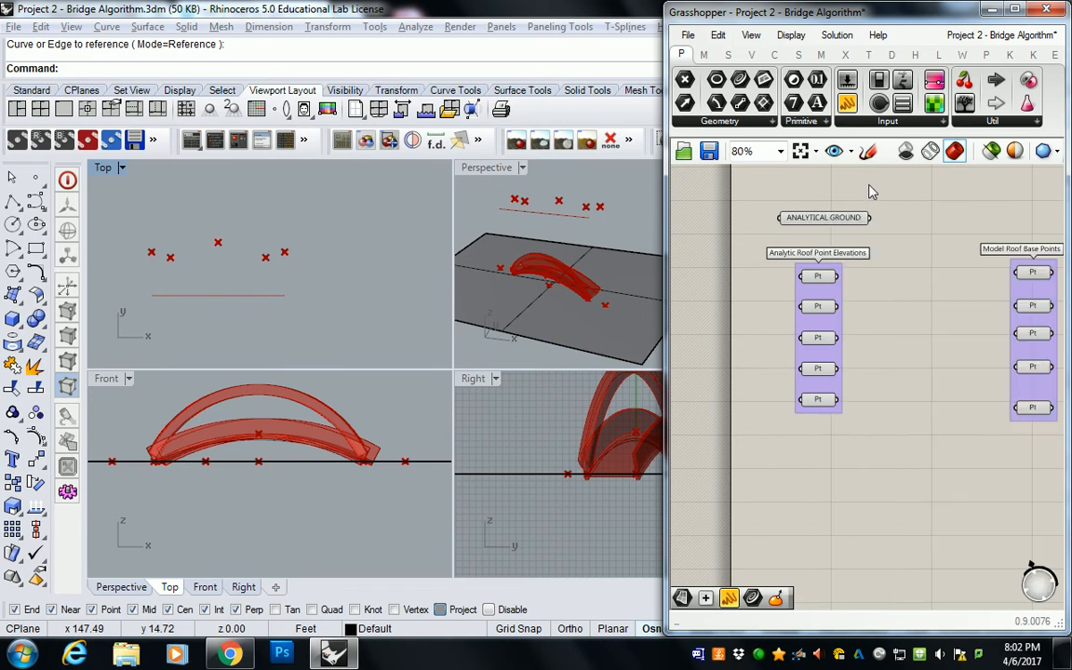
{"action": "middle_click", "coordinate": [863, 252]}
{"action": "left_click", "coordinate": [815, 217]}
{"action": "left_click_drag", "start_coordinate": [828, 217], "coordinate": [810, 226]}
{"action": "right_click_drag", "start_coordinate": [951, 245], "coordinate": [887, 246]}
{"action": "left_click", "coordinate": [872, 259]}
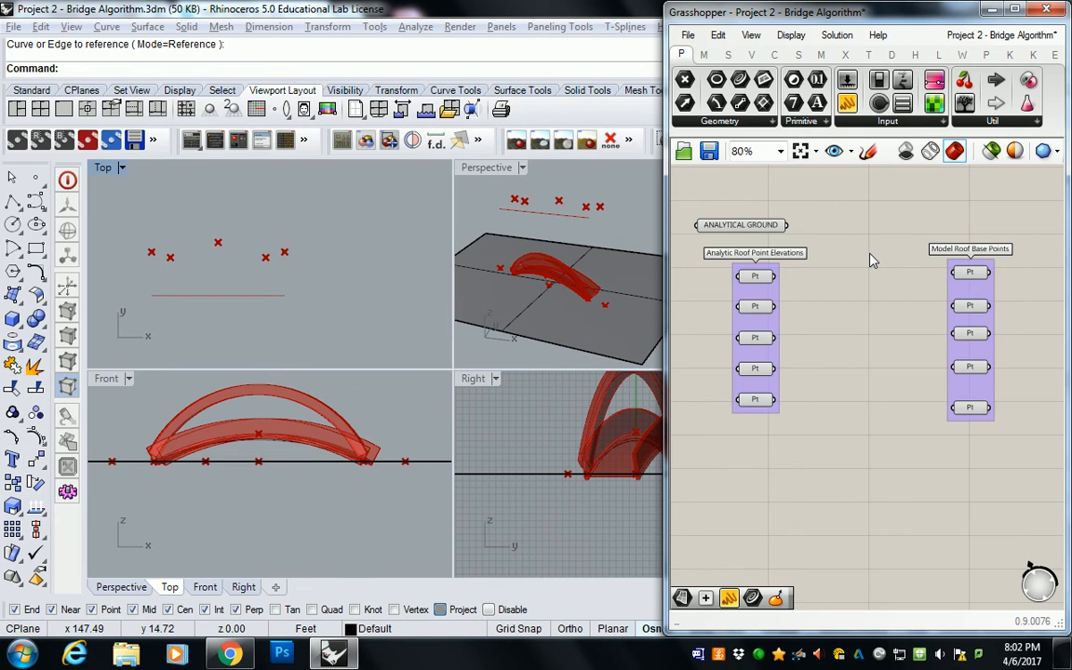
Step: Add an Evaluate Curve component to the canvas below the Analytic Roof Point Elevations group
{"action": "left_click", "coordinate": [774, 55]}
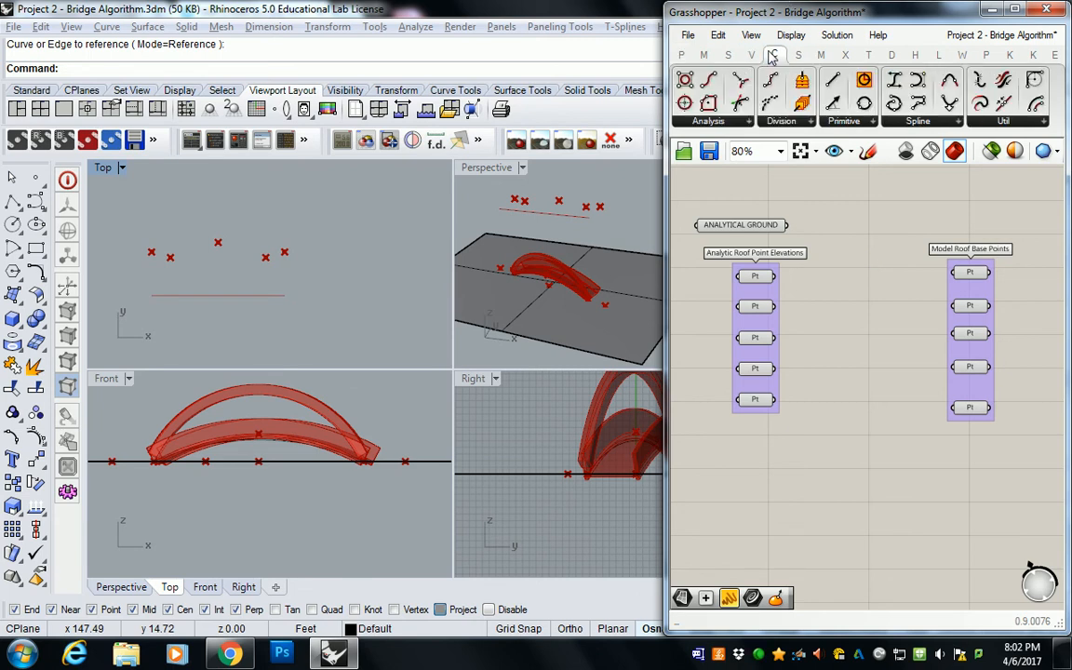
{"action": "left_click", "coordinate": [734, 122]}
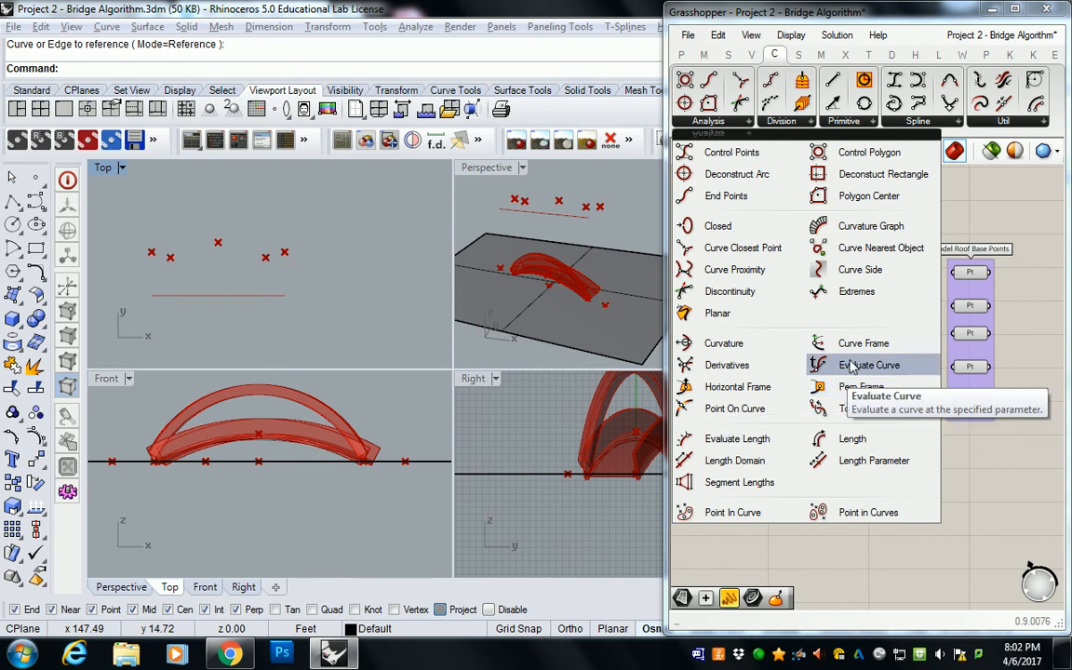
{"action": "left_click_drag", "start_coordinate": [850, 372], "coordinate": [806, 470]}
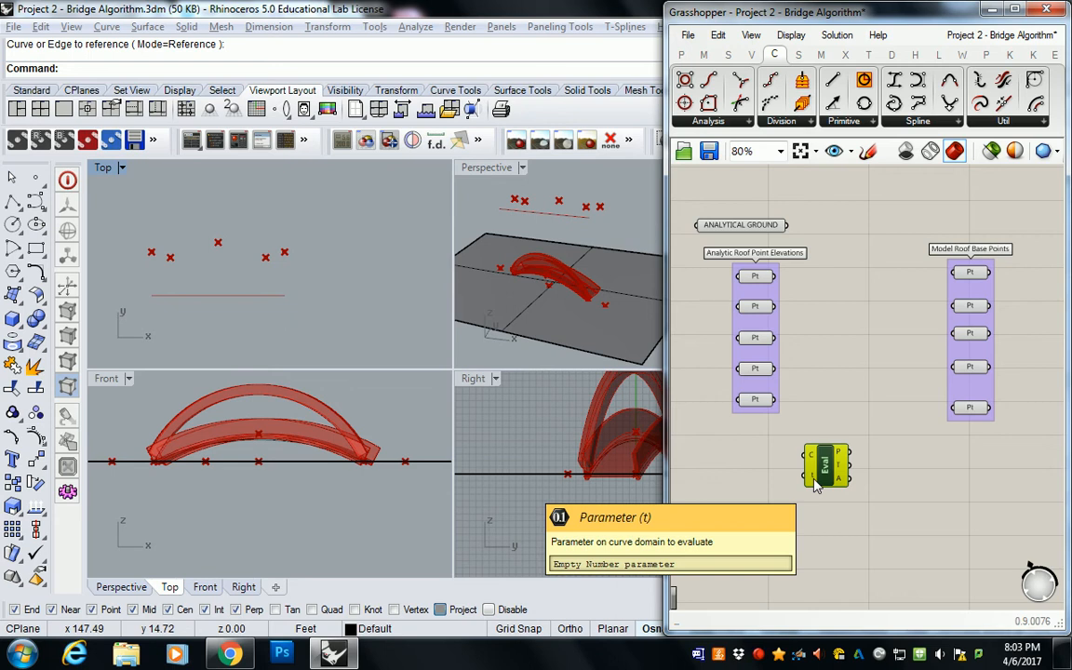
{"action": "left_click_drag", "start_coordinate": [815, 484], "coordinate": [803, 517]}
Step: Move the Model Roof Base Points group farther away from the Analytic Roof Point Elevations group to free up canvas space
{"action": "right_click_drag", "start_coordinate": [873, 356], "coordinate": [826, 366]}
{"action": "left_click_drag", "start_coordinate": [822, 202], "coordinate": [1001, 481]}
{"action": "left_click_drag", "start_coordinate": [907, 390], "coordinate": [976, 386]}
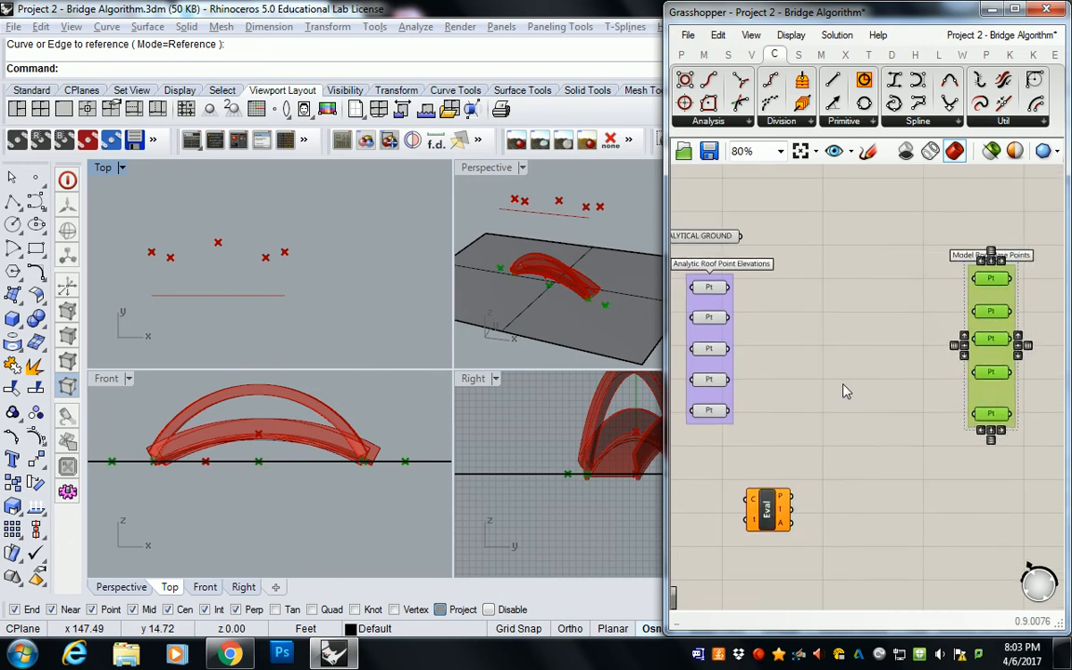
{"action": "left_click", "coordinate": [843, 386]}
{"action": "right_click_drag", "start_coordinate": [765, 430], "coordinate": [852, 428]}
{"action": "left_click_drag", "start_coordinate": [851, 502], "coordinate": [829, 504]}
{"action": "left_click", "coordinate": [819, 452]}
{"action": "right_click_drag", "start_coordinate": [772, 463], "coordinate": [802, 471]}
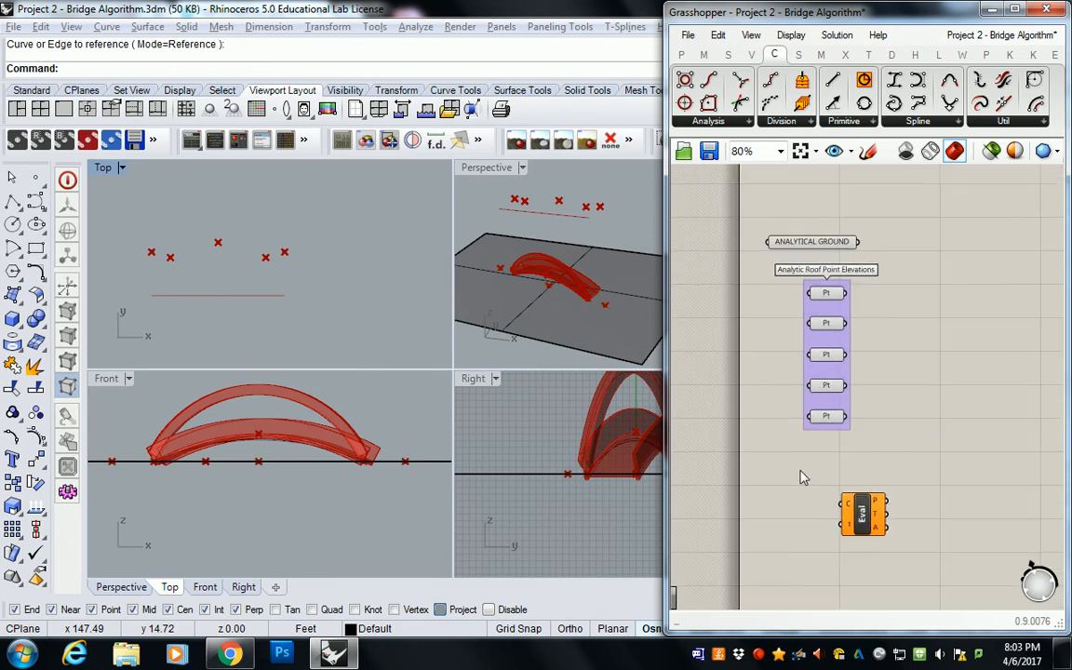
Step: Add a panel beside the Evaluate Curve component and turn off its multiline data option
{"action": "left_click", "coordinate": [681, 54]}
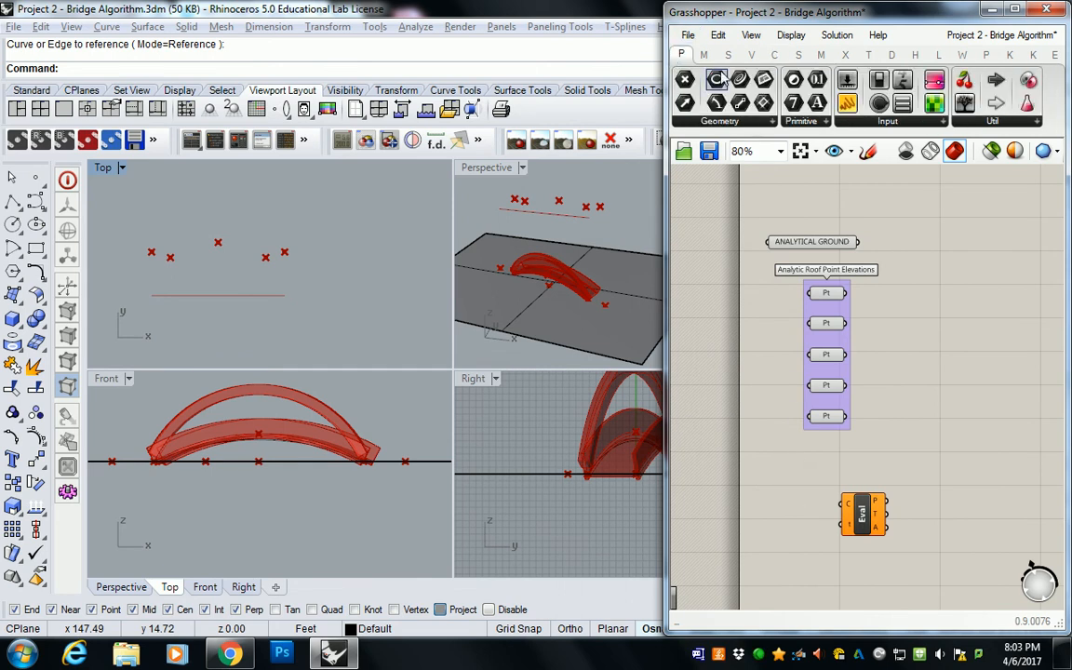
{"action": "left_click_drag", "start_coordinate": [847, 103], "coordinate": [791, 509]}
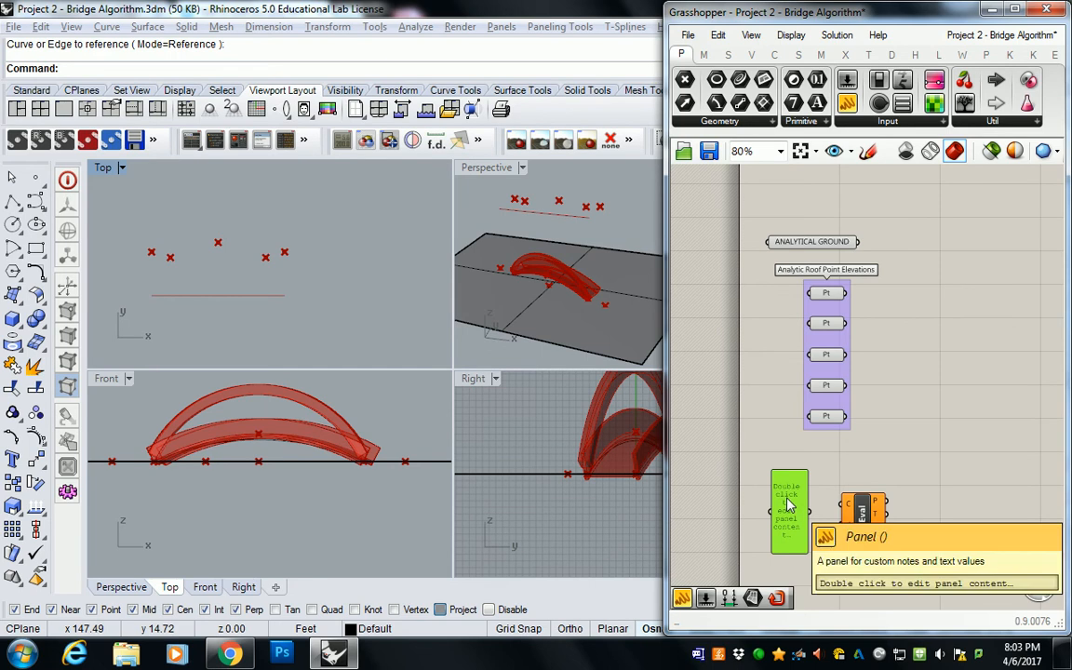
{"action": "right_click", "coordinate": [789, 505]}
{"action": "left_click", "coordinate": [842, 314]}
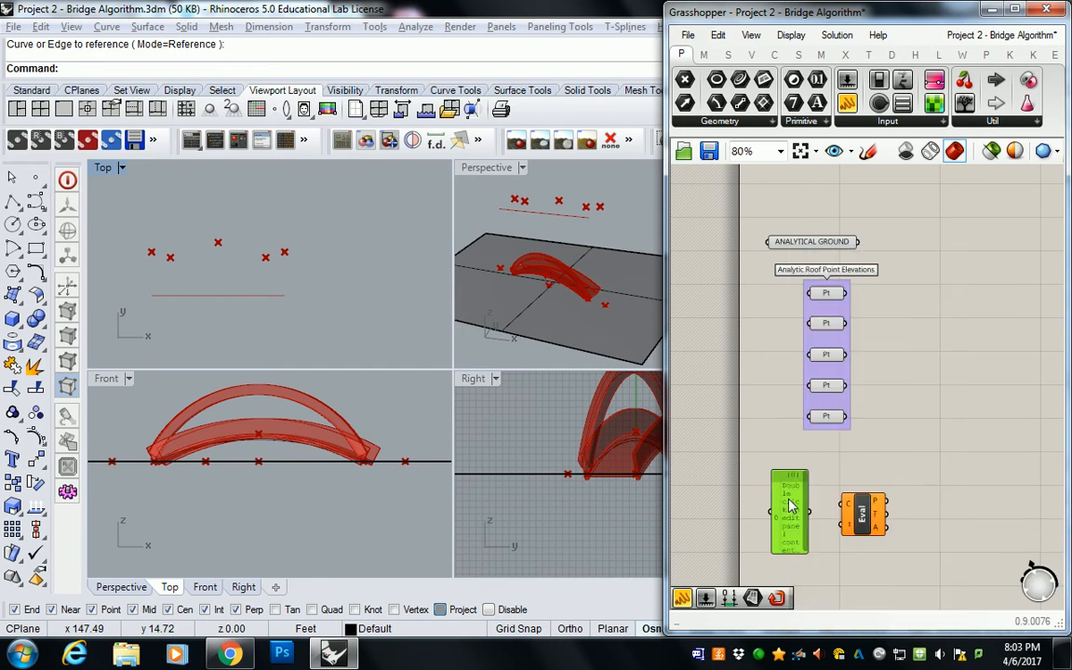
Step: Fill the panel with the distances 0, 10, 35, 60 and 70, each on its own line
{"action": "double_click", "coordinate": [789, 505]}
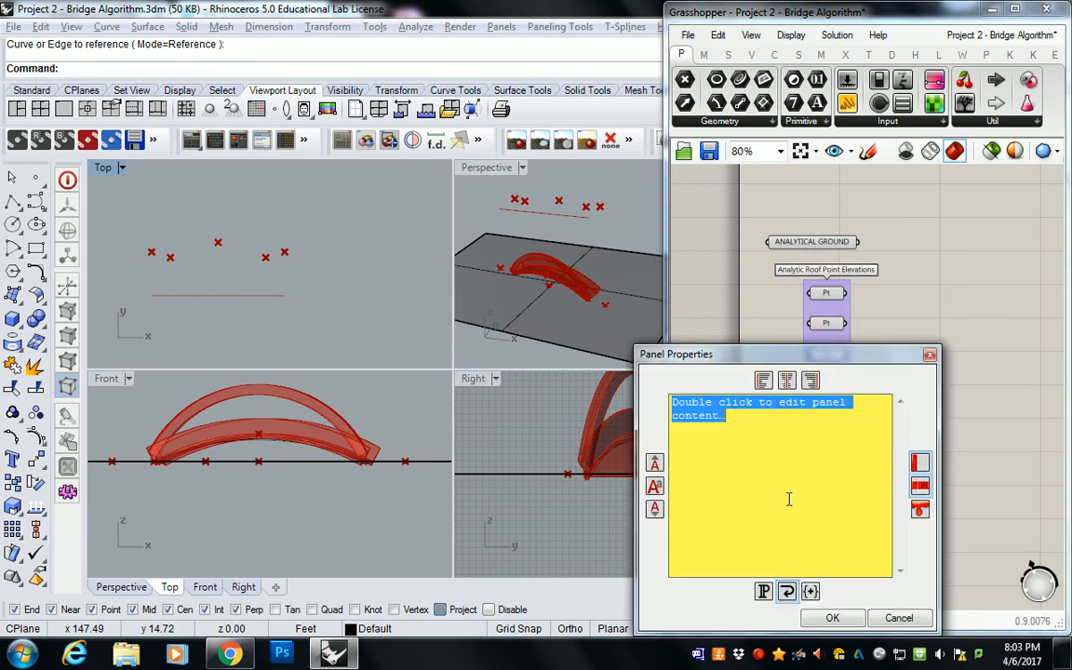
{"action": "type", "text": "0"}
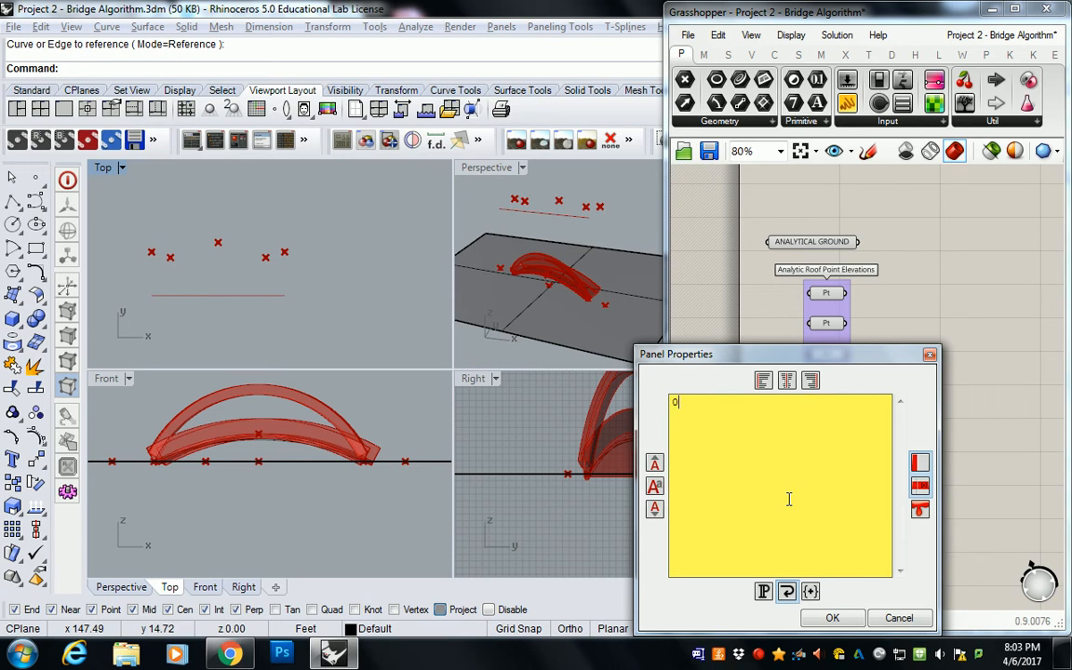
{"action": "left_click", "coordinate": [832, 618]}
{"action": "double_click", "coordinate": [786, 497]}
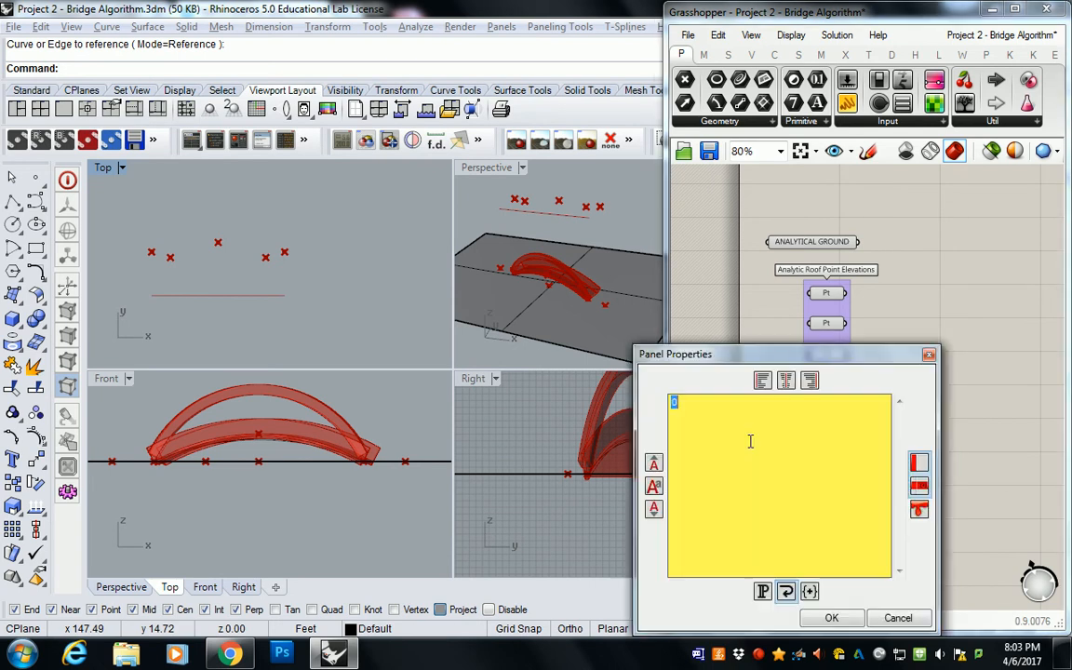
{"action": "type", "text": "10"}
{"action": "key", "text": "Return"}
{"action": "key", "text": "BackSpace"}
{"action": "type", "text": "60"}
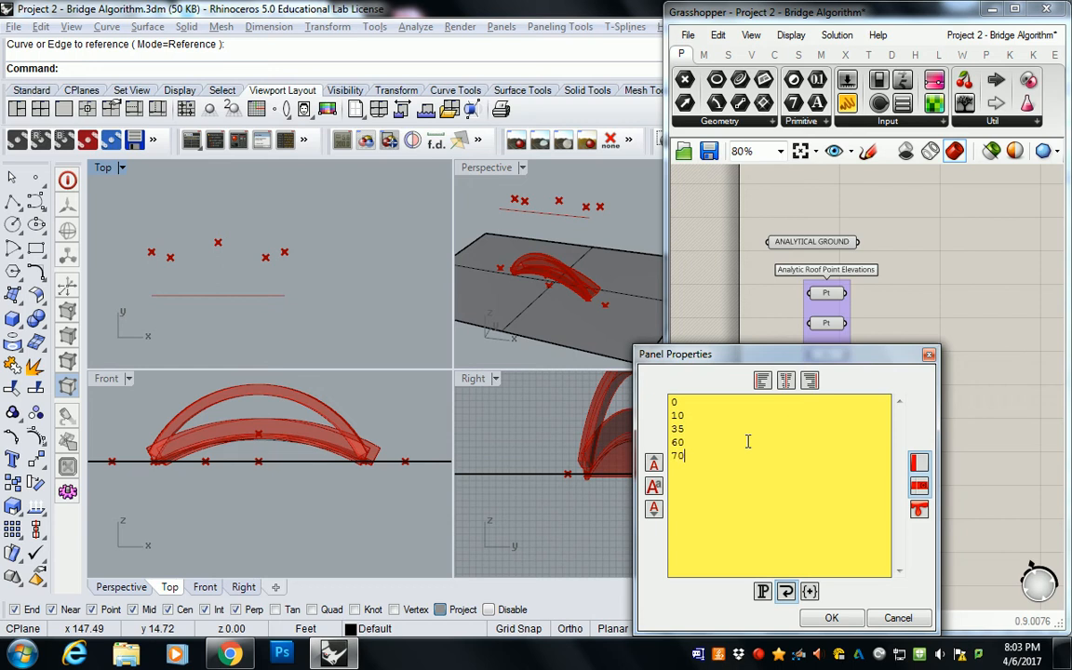
{"action": "left_click", "coordinate": [831, 618]}
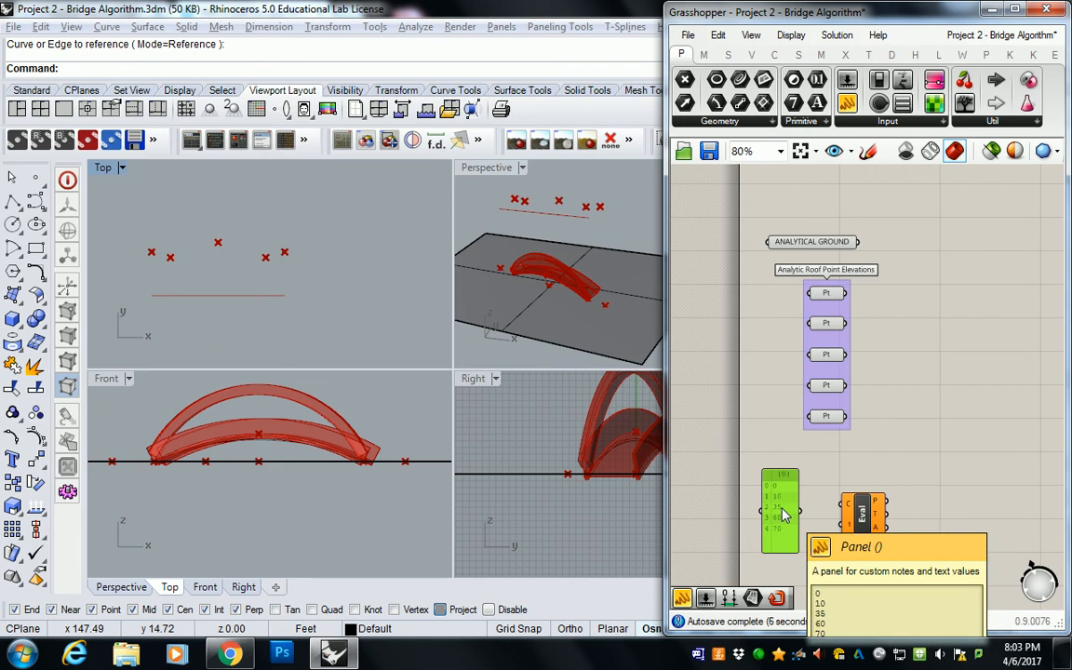
Step: Make room between the distance panel and the Evaluate Curve component, and place a Division component between them
{"action": "mouse_move", "coordinate": [782, 514]}
{"action": "left_mouse_down"}
{"action": "mouse_move", "coordinate": [772, 540]}
{"action": "mouse_move", "coordinate": [775, 503]}
{"action": "left_mouse_up"}
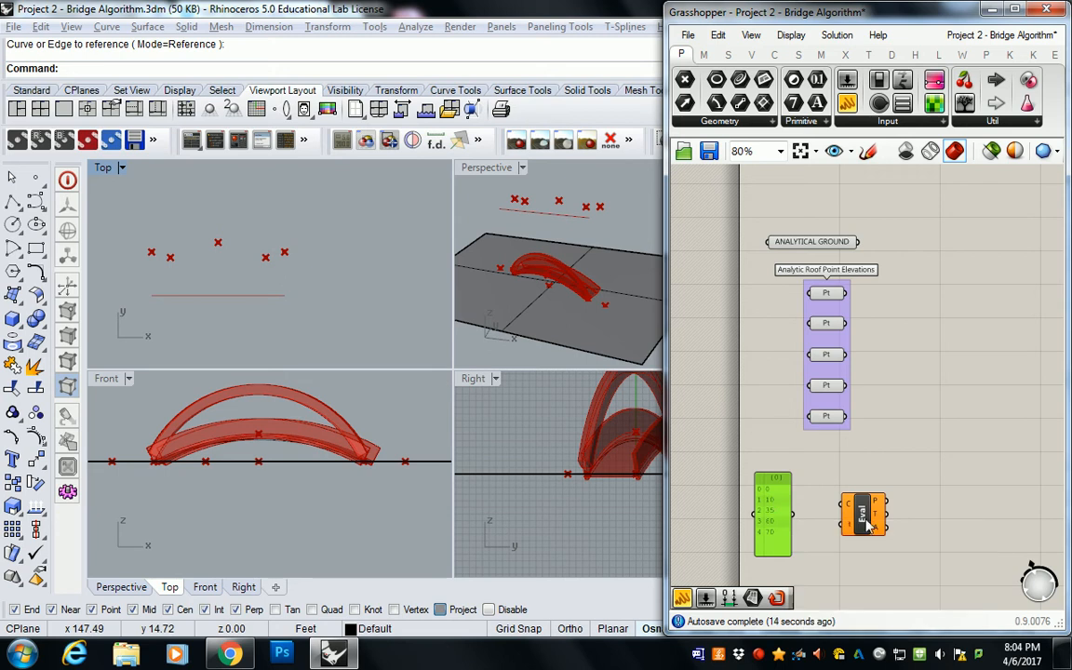
{"action": "left_click_drag", "start_coordinate": [865, 519], "coordinate": [895, 516]}
{"action": "left_click_drag", "start_coordinate": [776, 496], "coordinate": [769, 512]}
{"action": "left_click", "coordinate": [817, 513]}
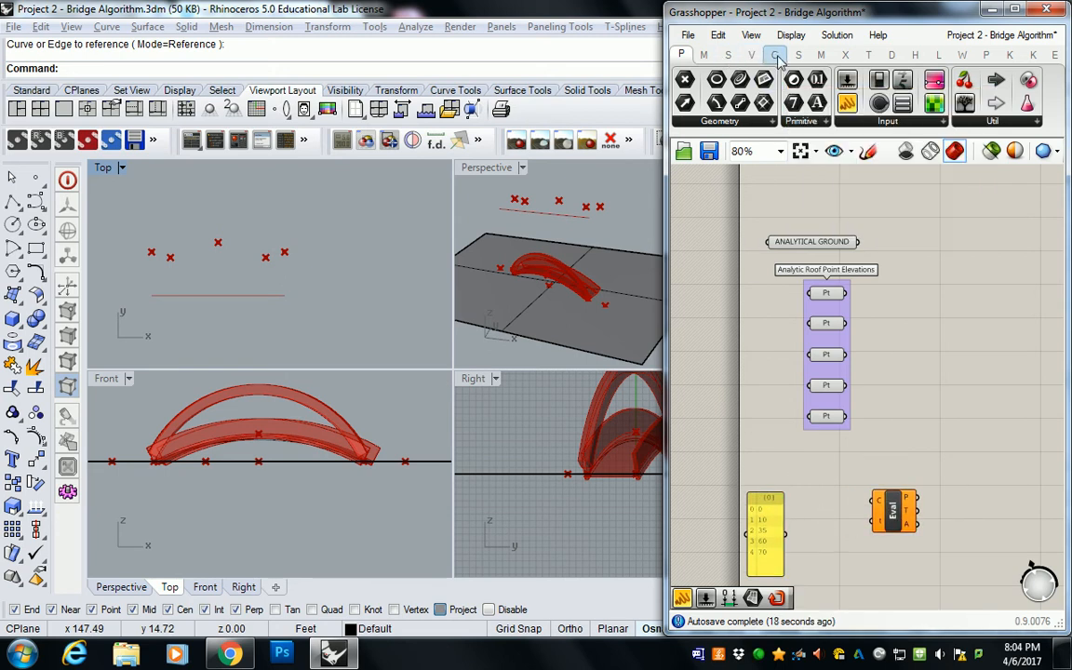
{"action": "left_click", "coordinate": [698, 53]}
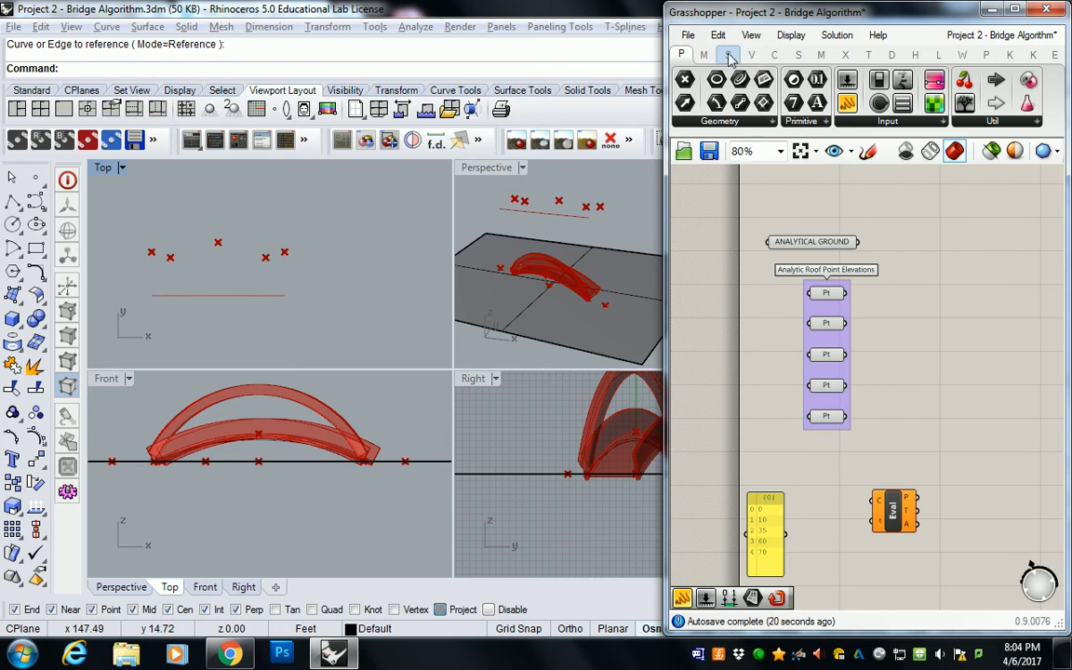
{"action": "left_click_drag", "start_coordinate": [666, 169], "coordinate": [519, 168]}
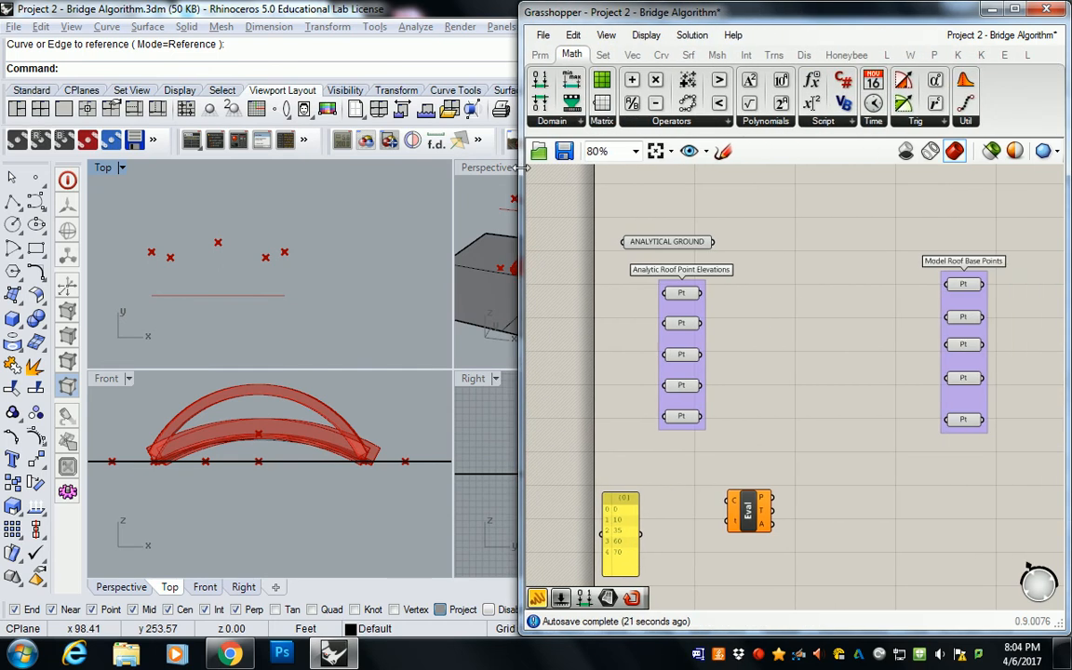
{"action": "left_click", "coordinate": [671, 122]}
{"action": "left_click", "coordinate": [777, 151]}
{"action": "left_click", "coordinate": [687, 491]}
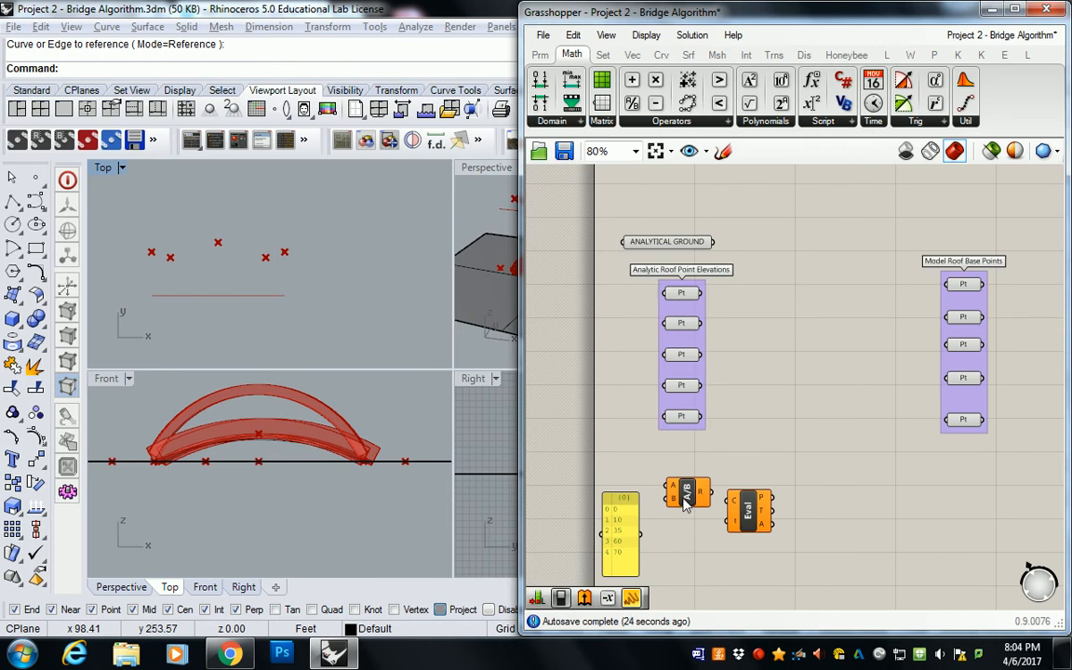
Step: Add a panel containing 70, and wire the distance panel to input A and the 70 panel to input B of Division
{"action": "left_click", "coordinate": [540, 54]}
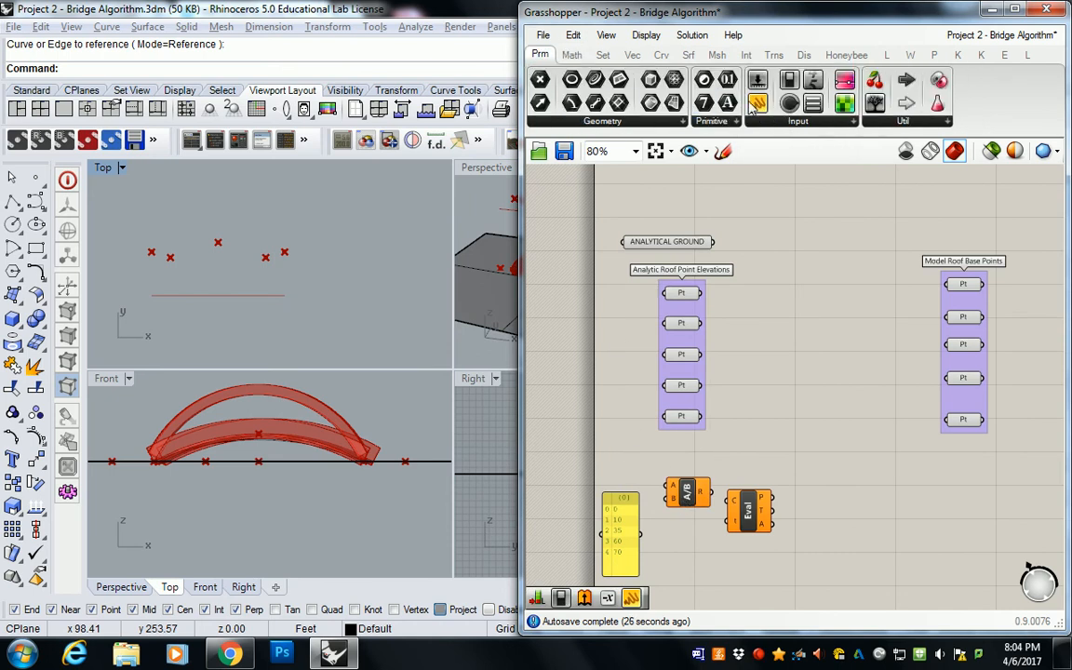
{"action": "double_click", "coordinate": [677, 563]}
{"action": "type", "text": "70"}
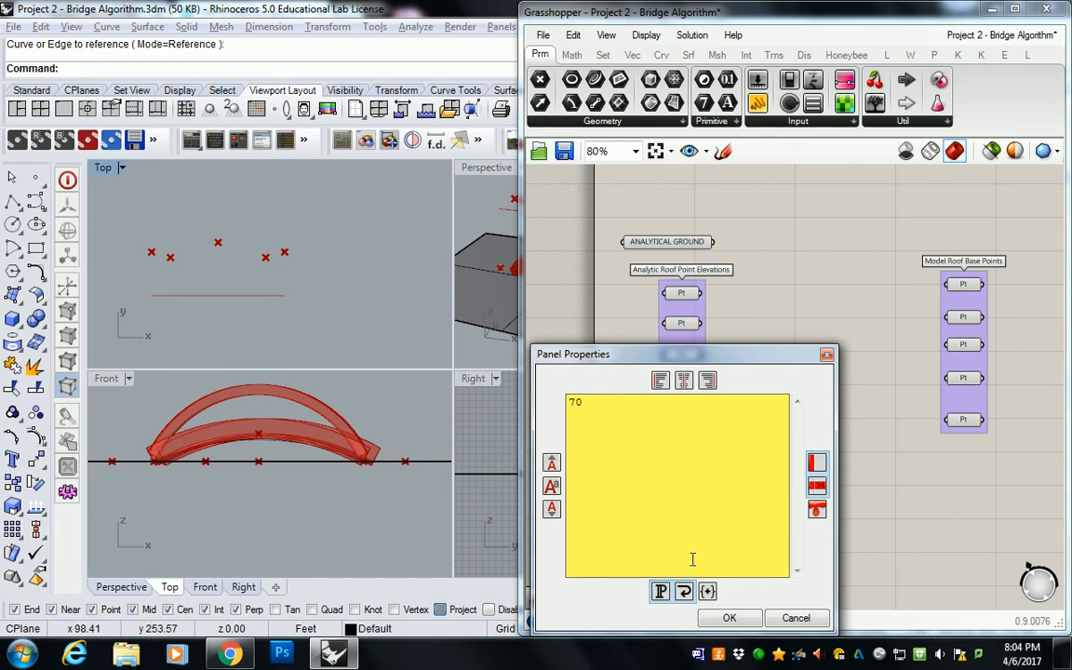
{"action": "left_click", "coordinate": [744, 620]}
{"action": "left_click_drag", "start_coordinate": [724, 590], "coordinate": [666, 485]}
{"action": "left_click_drag", "start_coordinate": [653, 533], "coordinate": [666, 498]}
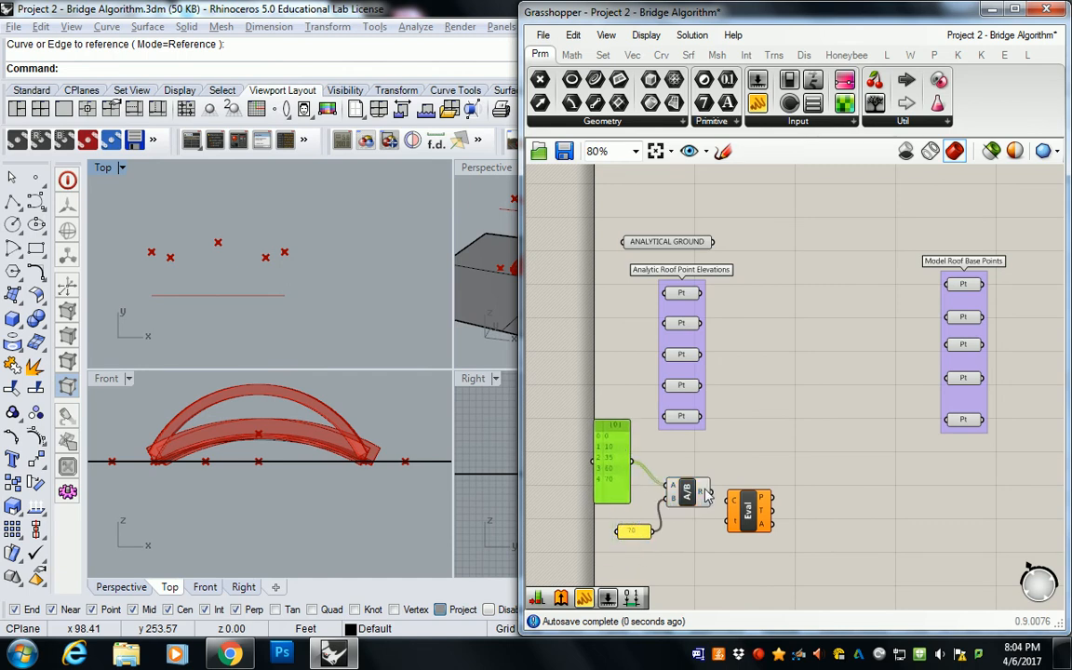
Step: Inspect the Division results in a temporary panel, and delete that panel after reading it
{"action": "mouse_move", "coordinate": [707, 494]}
{"action": "right_click_drag", "start_coordinate": [738, 459], "coordinate": [639, 424]}
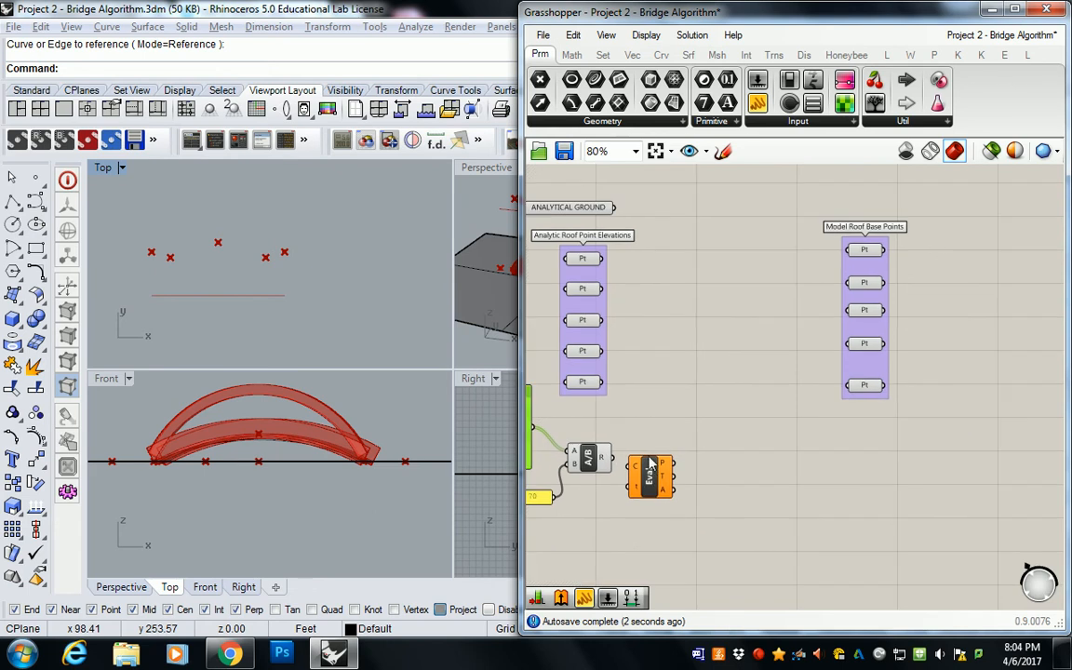
{"action": "left_click_drag", "start_coordinate": [655, 474], "coordinate": [708, 515]}
{"action": "left_click", "coordinate": [655, 450]}
{"action": "left_click_drag", "start_coordinate": [758, 103], "coordinate": [661, 456]}
{"action": "left_click_drag", "start_coordinate": [753, 480], "coordinate": [752, 512]}
{"action": "scroll", "coordinate": [682, 484], "scroll_direction": "up", "scroll_amount": 5}
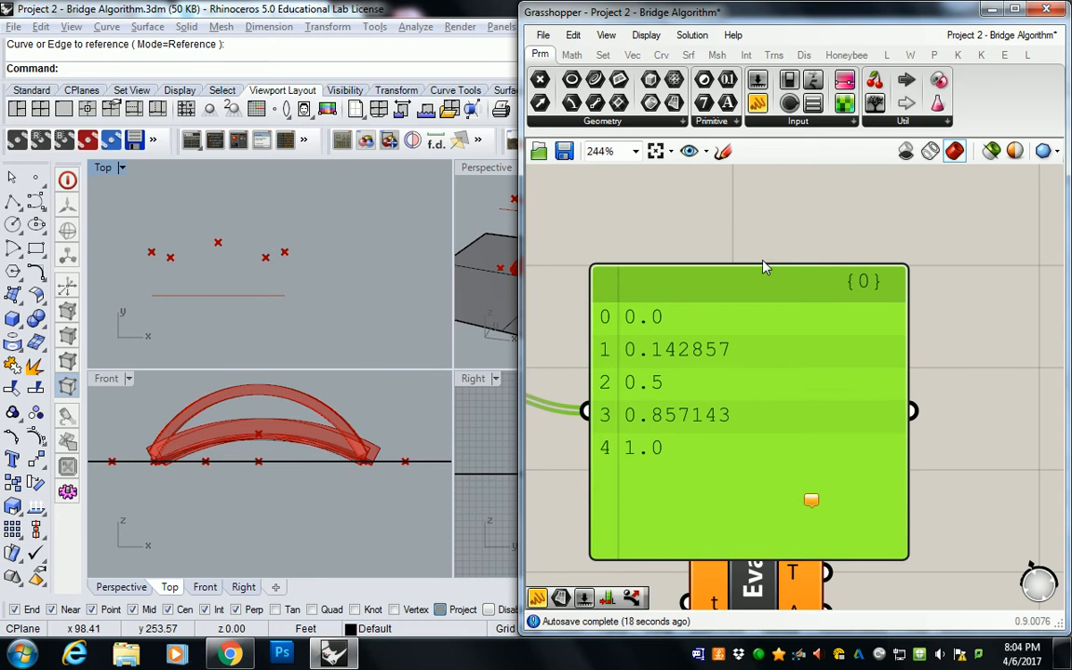
{"action": "scroll", "coordinate": [777, 299], "scroll_direction": "down", "scroll_amount": 3}
{"action": "right_click_drag", "start_coordinate": [774, 302], "coordinate": [838, 269]}
{"action": "key", "text": "Delete"}
Step: Connect the Division result to Evaluate Curve's t input and the ANALYTICAL GROUND curve, moved below its group, to the C input
{"action": "left_click_drag", "start_coordinate": [838, 389], "coordinate": [834, 317]}
{"action": "left_click_drag", "start_coordinate": [700, 300], "coordinate": [804, 341]}
{"action": "right_click_drag", "start_coordinate": [801, 335], "coordinate": [769, 438]}
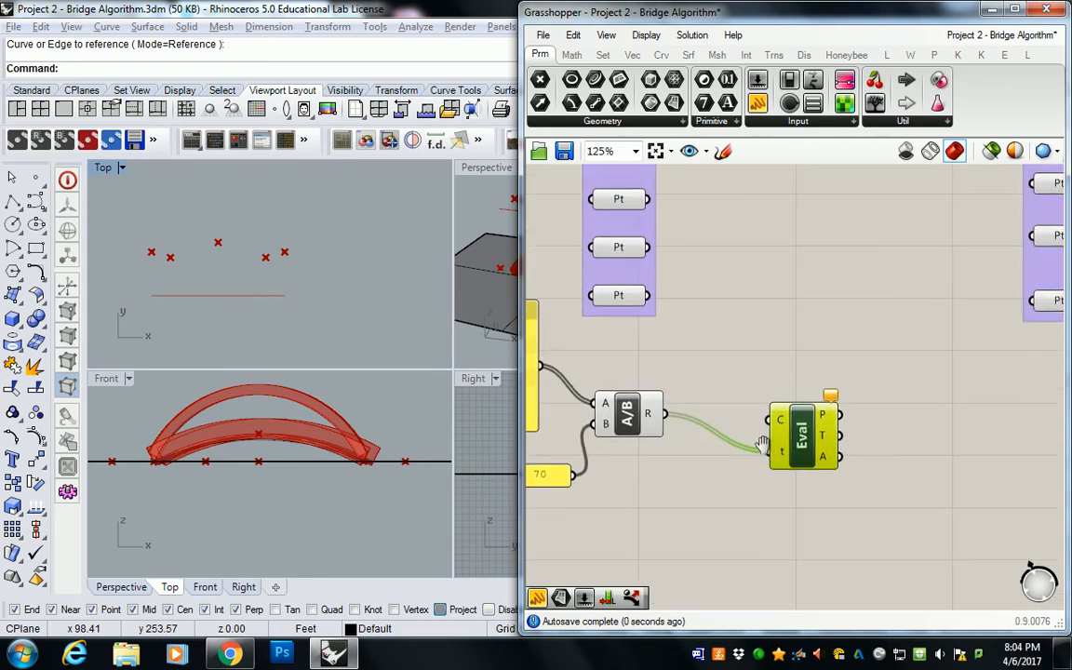
{"action": "scroll", "coordinate": [787, 423], "scroll_direction": "down", "scroll_amount": 3}
{"action": "left_click_drag", "start_coordinate": [710, 229], "coordinate": [770, 414]}
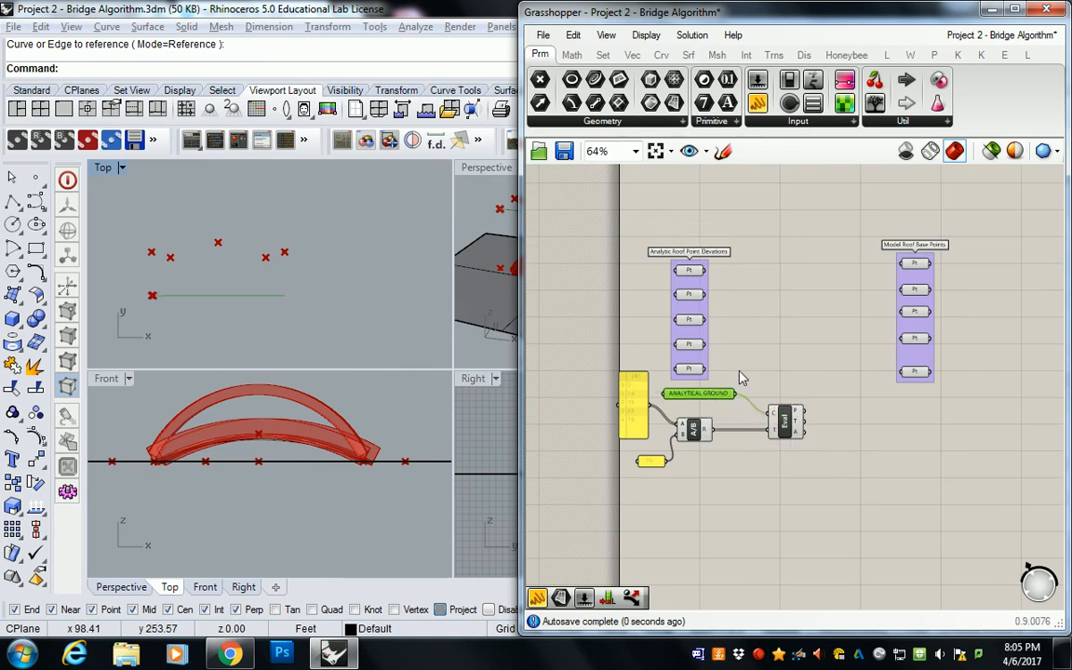
Step: Reparameterize the curve input of Evaluate Curve and check the evaluated points along the ground line in the Top view
{"action": "right_click_drag", "start_coordinate": [247, 282], "coordinate": [282, 291]}
{"action": "scroll", "coordinate": [221, 305], "scroll_direction": "up", "scroll_amount": 15}
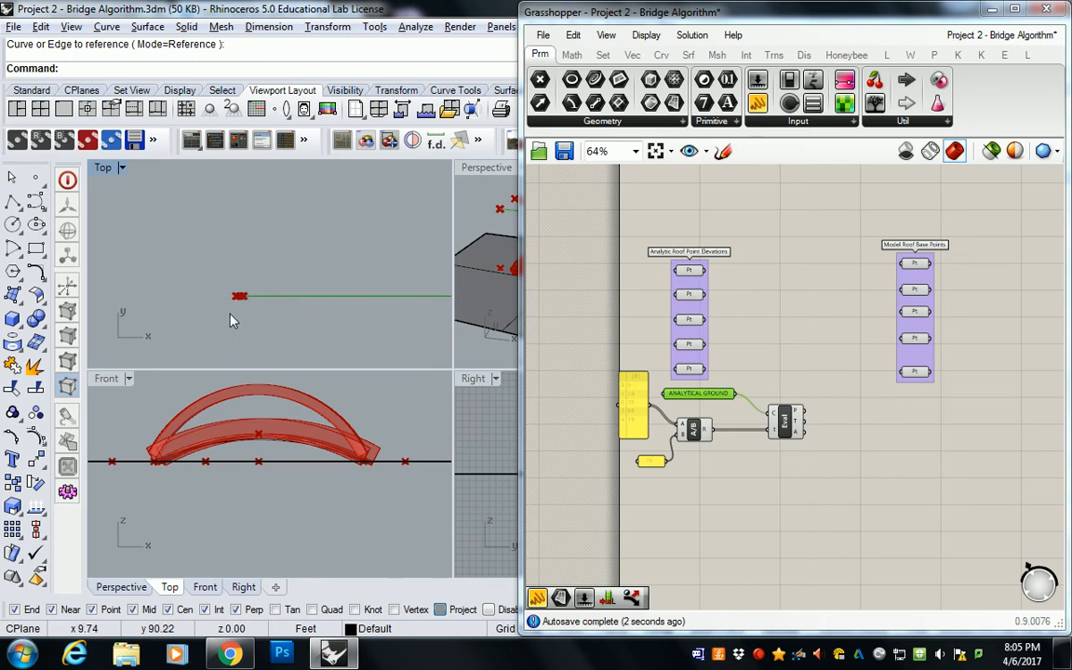
{"action": "left_click", "coordinate": [742, 313]}
{"action": "scroll", "coordinate": [749, 400], "scroll_direction": "up", "scroll_amount": 3}
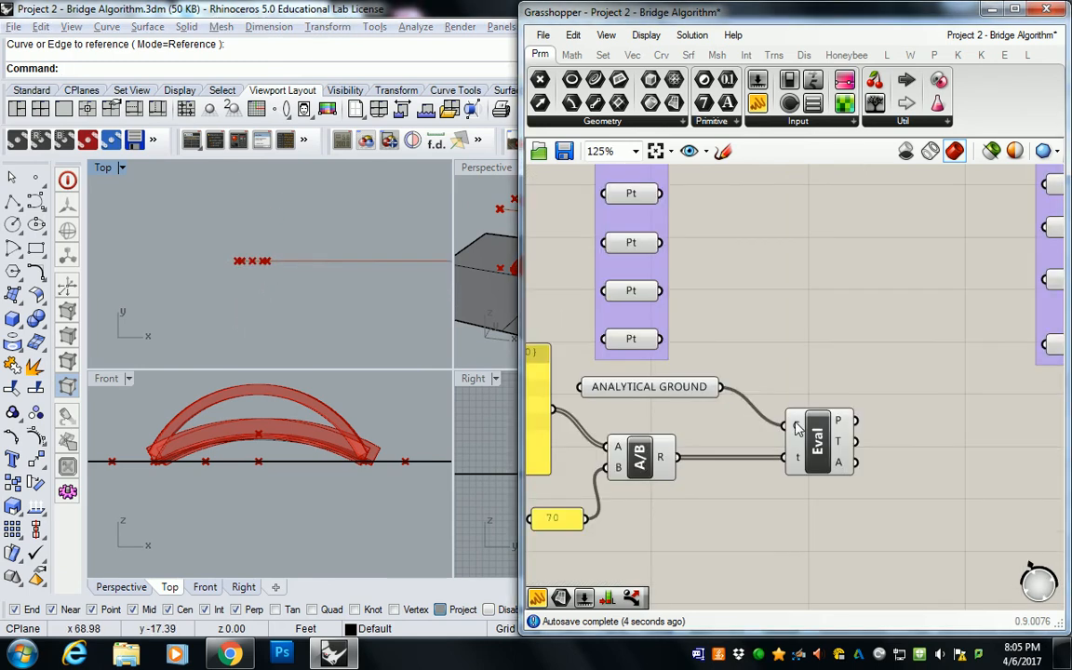
{"action": "right_click", "coordinate": [793, 423]}
{"action": "left_click", "coordinate": [864, 455]}
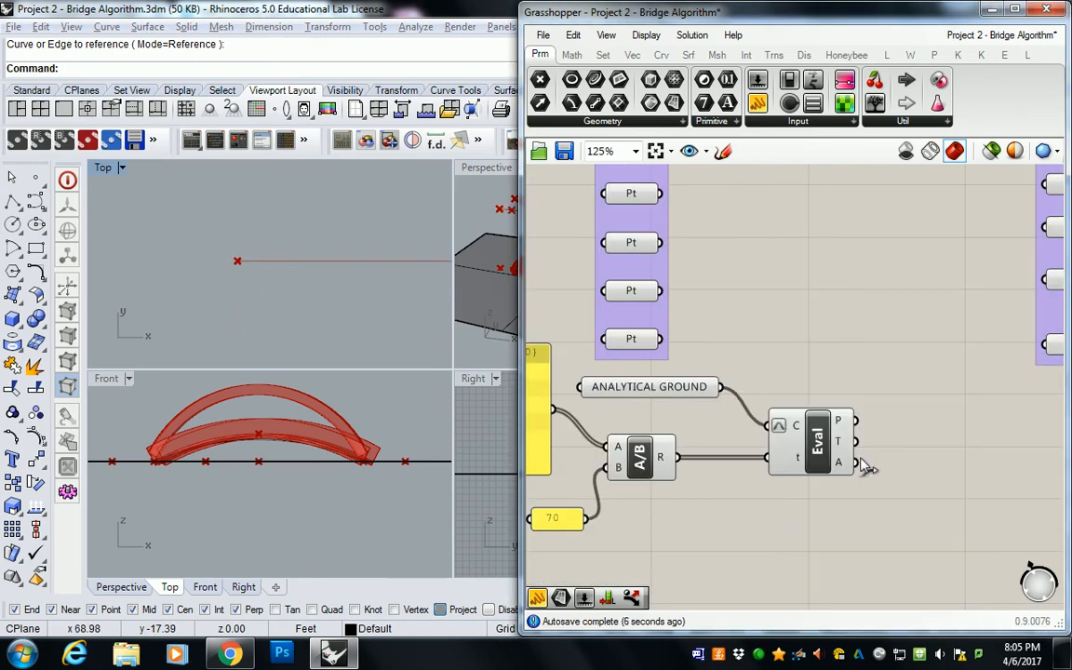
{"action": "scroll", "coordinate": [279, 261], "scroll_direction": "down", "scroll_amount": 5}
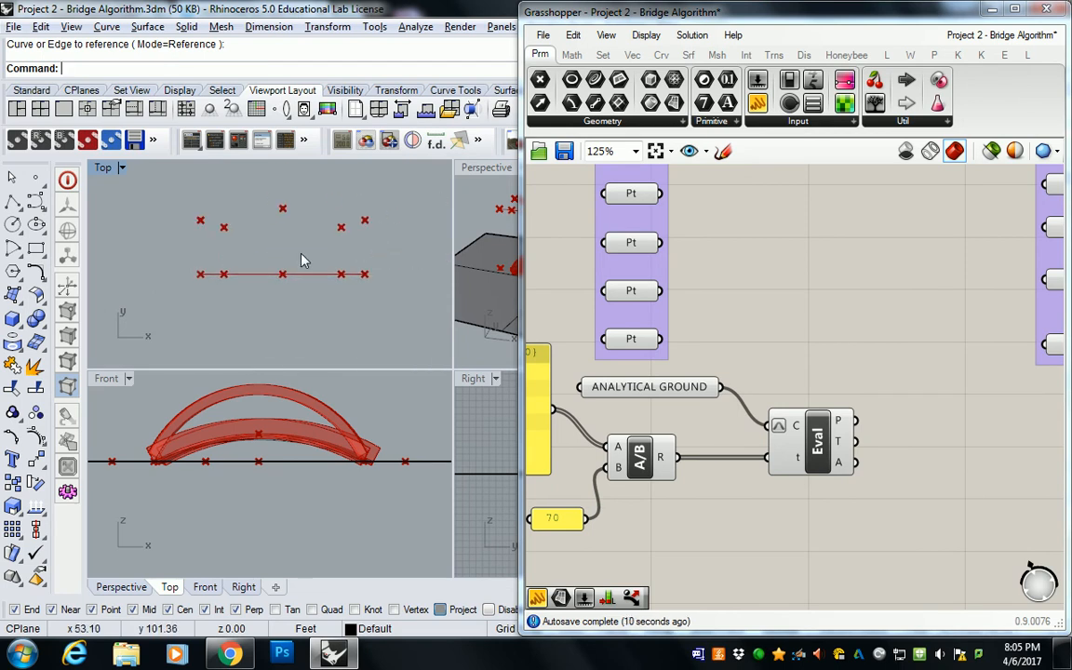
Step: Turn off reparameterization on the Evaluate Curve's curve input and wire the distance panel directly into its t input
{"action": "left_click_drag", "start_coordinate": [817, 453], "coordinate": [806, 416]}
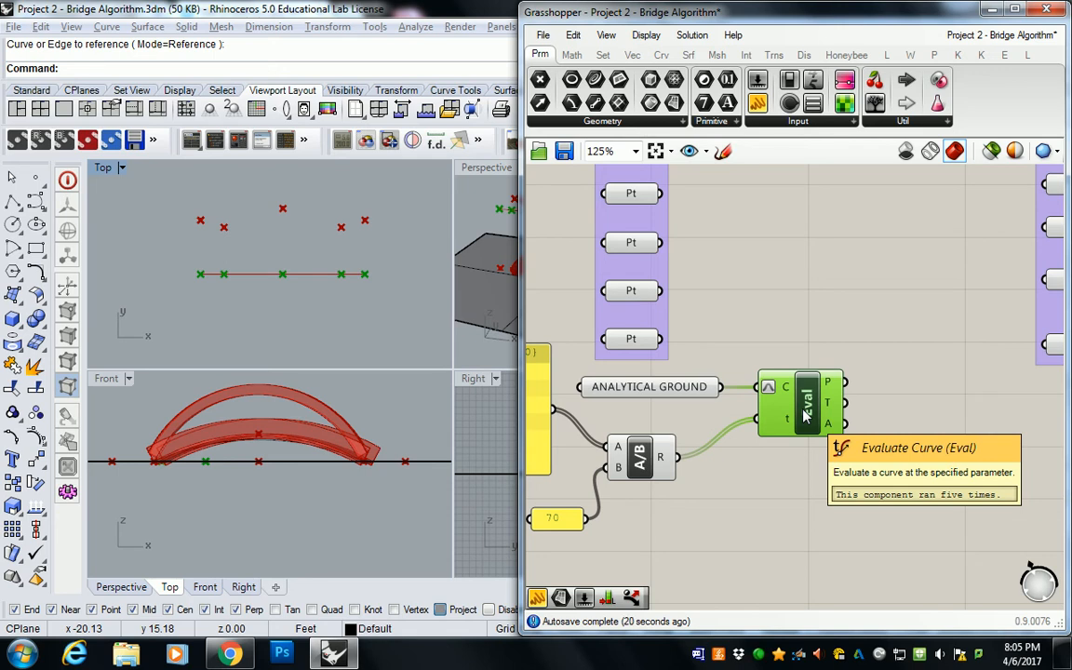
{"action": "right_click_drag", "start_coordinate": [618, 429], "coordinate": [684, 415]}
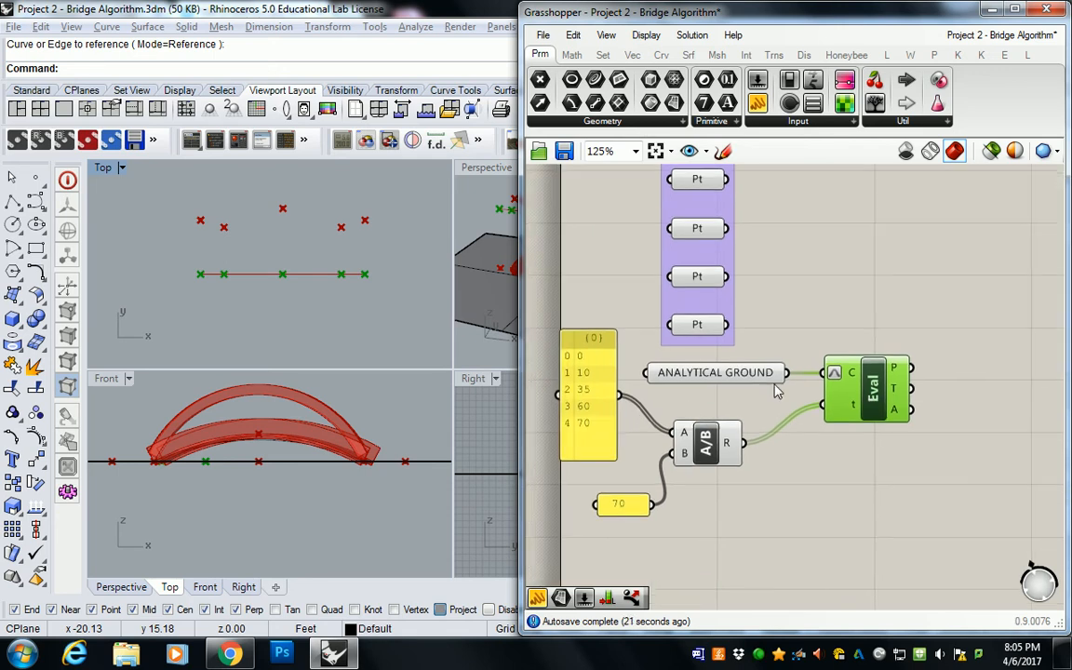
{"action": "right_click", "coordinate": [853, 376]}
{"action": "left_click", "coordinate": [856, 452]}
{"action": "mouse_move", "coordinate": [749, 377]}
{"action": "left_mouse_down"}
{"action": "mouse_move", "coordinate": [727, 500]}
{"action": "mouse_move", "coordinate": [758, 381]}
{"action": "left_mouse_up"}
{"action": "left_click_drag", "start_coordinate": [620, 395], "coordinate": [851, 404]}
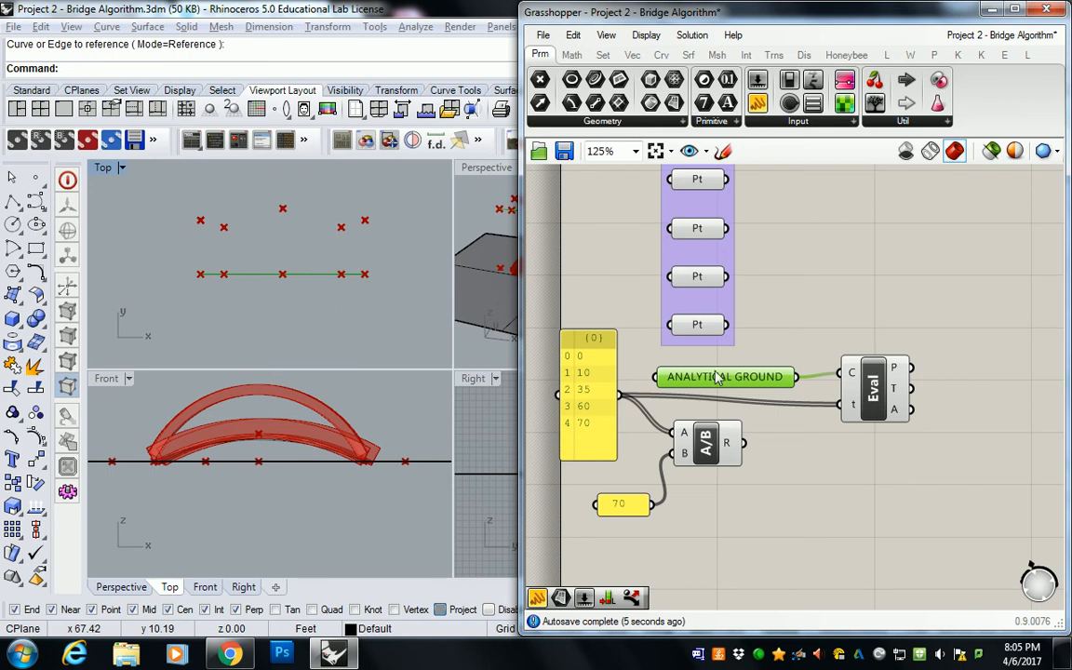
Step: Adjust the positions of the ANALYTICAL GROUND parameter and the Evaluate Curve component so they line up above the Division component
{"action": "left_click_drag", "start_coordinate": [730, 376], "coordinate": [710, 372]}
{"action": "left_click", "coordinate": [868, 394]}
{"action": "left_click_drag", "start_coordinate": [868, 394], "coordinate": [859, 388]}
{"action": "left_click_drag", "start_coordinate": [707, 372], "coordinate": [705, 365]}
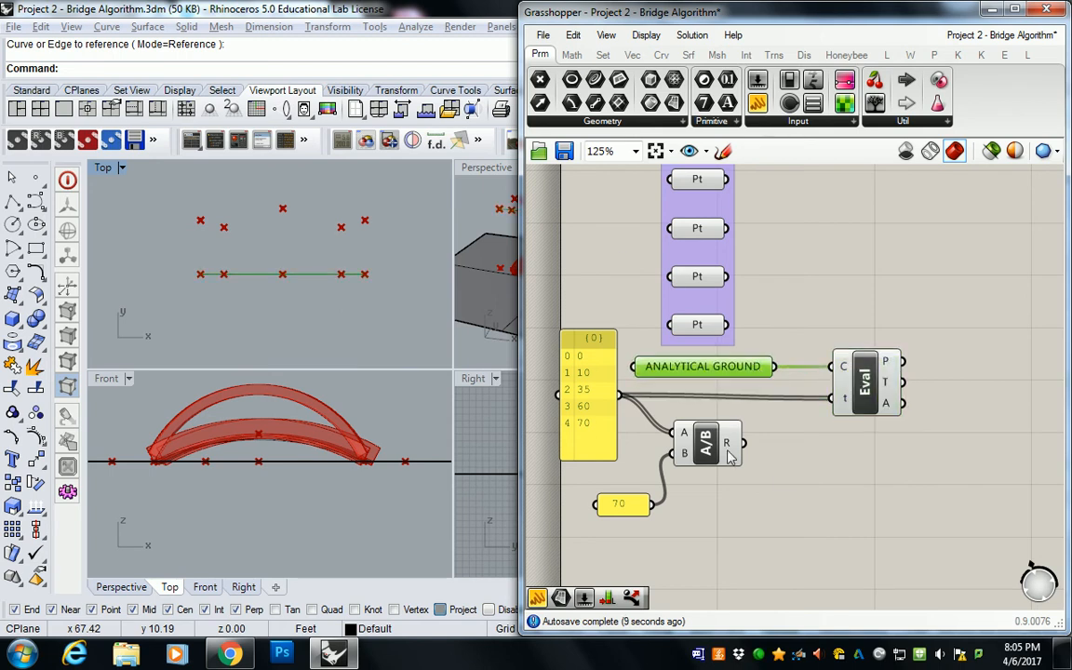
{"action": "right_click_drag", "start_coordinate": [728, 444], "coordinate": [817, 433]}
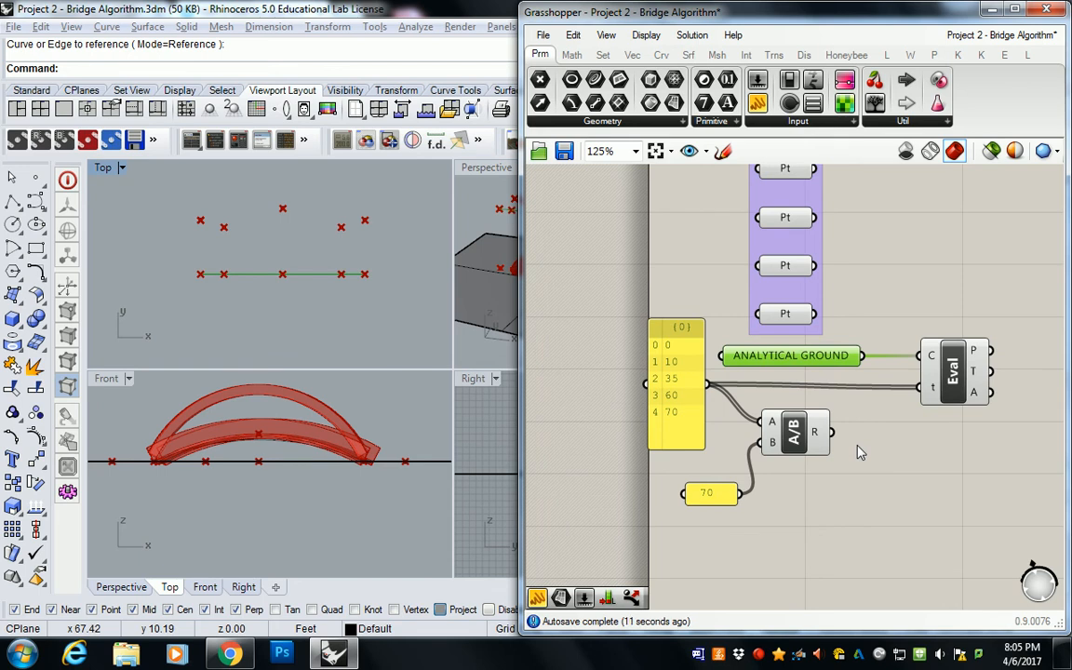
{"action": "scroll", "coordinate": [869, 300], "scroll_direction": "down", "scroll_amount": 4}
{"action": "scroll", "coordinate": [869, 305], "scroll_direction": "up", "scroll_amount": 3}
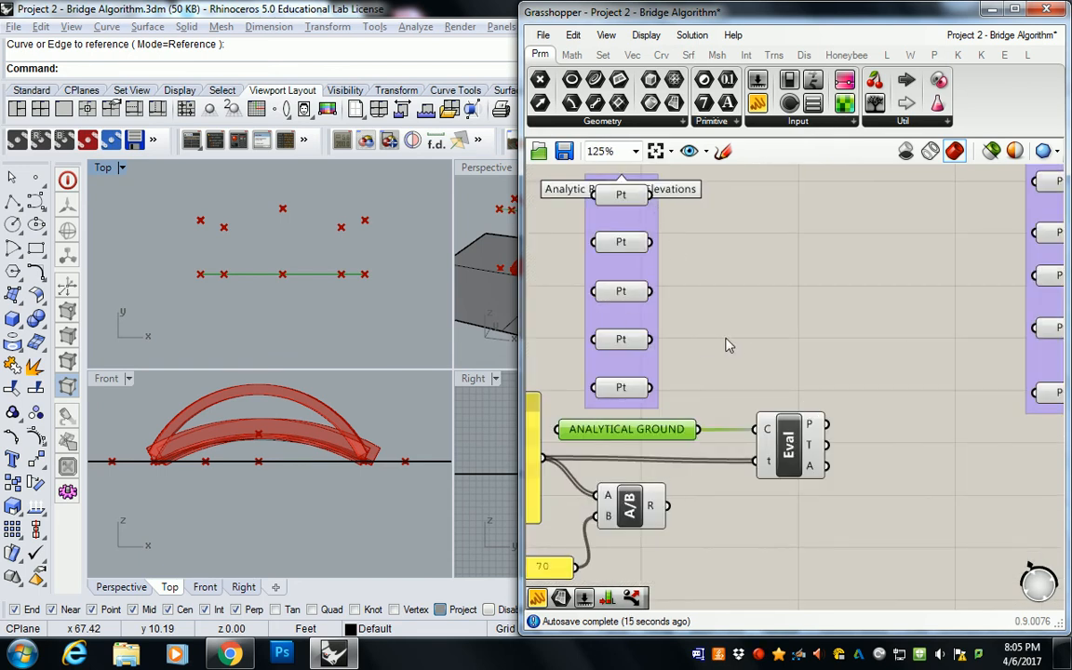
Step: Add a Merge component beside the Analytic Roof Point Elevations group
{"action": "mouse_move", "coordinate": [819, 445]}
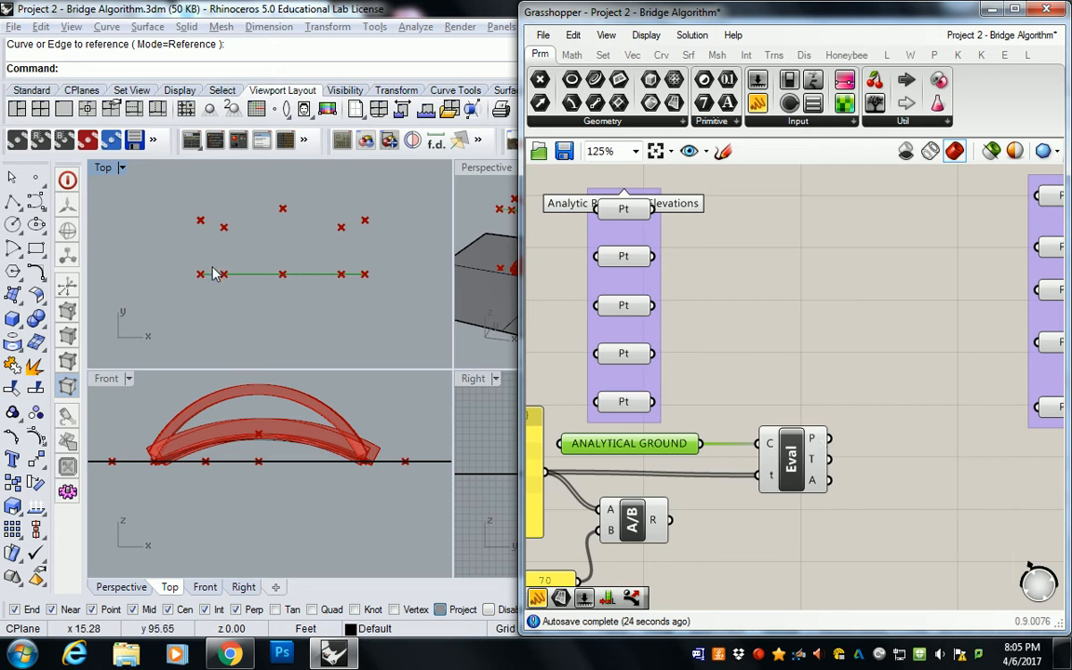
{"action": "right_click_drag", "start_coordinate": [760, 336], "coordinate": [781, 370]}
{"action": "left_click", "coordinate": [794, 284]}
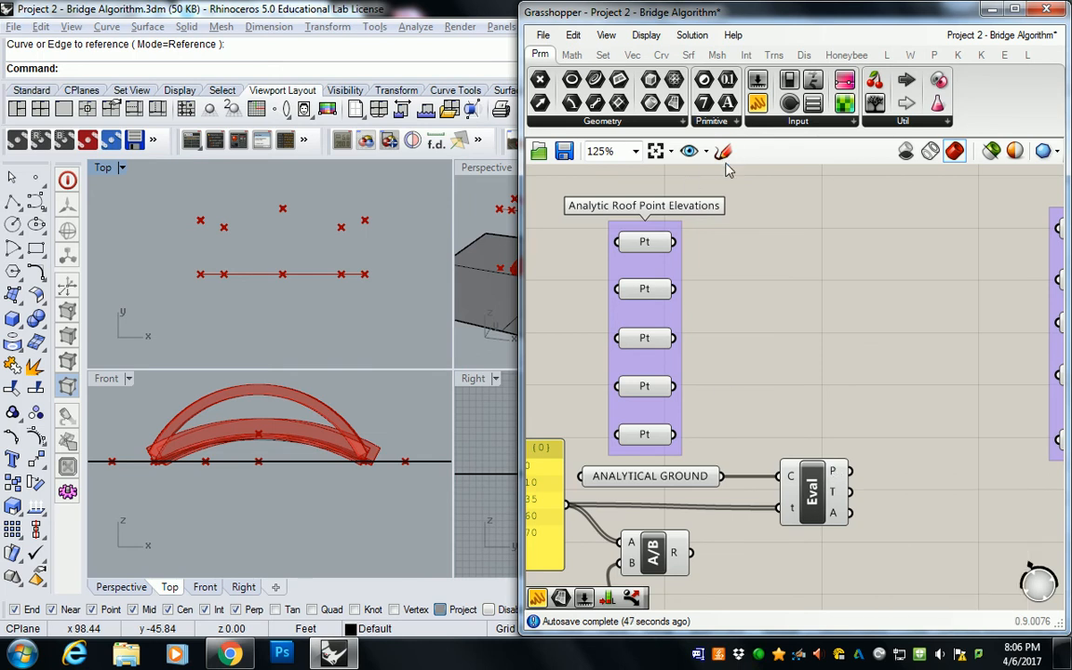
{"action": "left_click", "coordinate": [604, 55]}
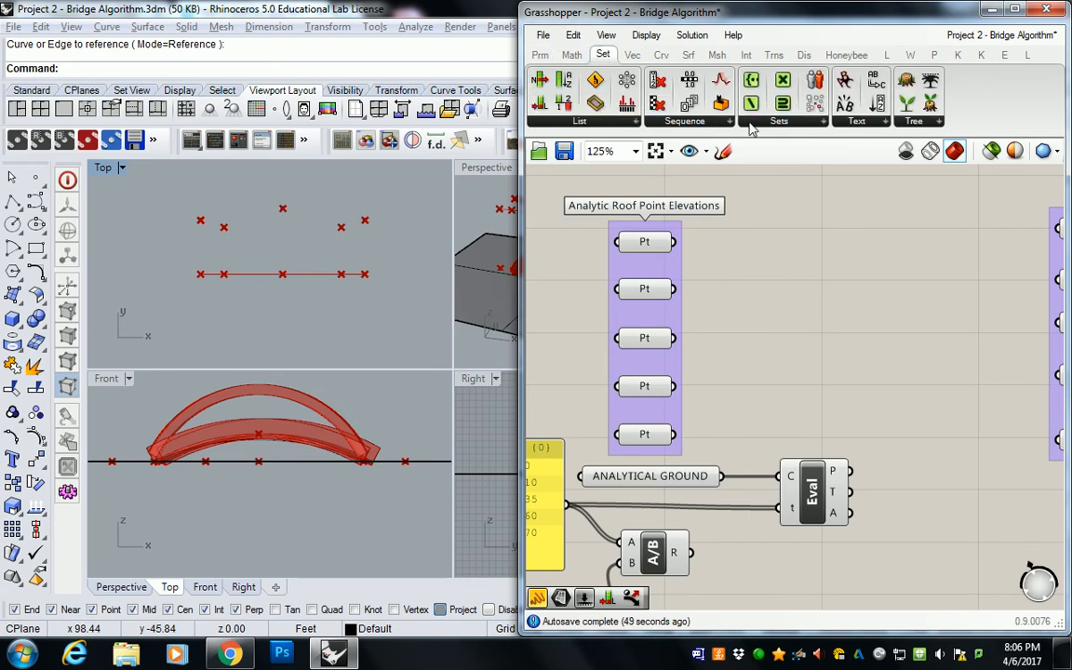
{"action": "left_click", "coordinate": [916, 122]}
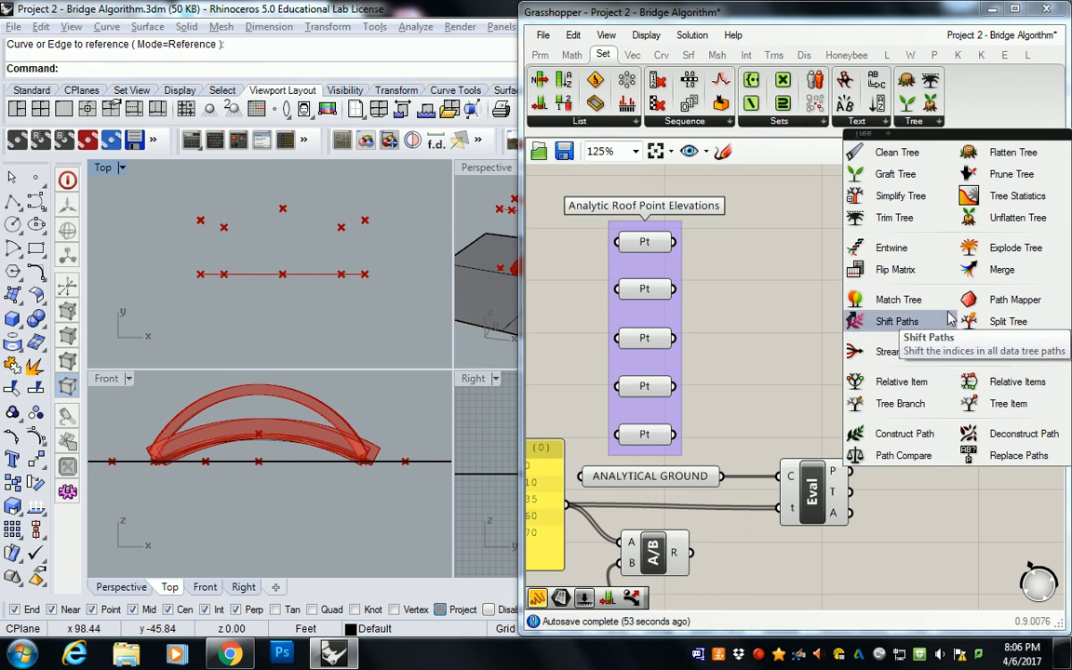
{"action": "left_click", "coordinate": [1001, 276]}
{"action": "left_click", "coordinate": [828, 308]}
{"action": "left_click_drag", "start_coordinate": [832, 317], "coordinate": [796, 319]}
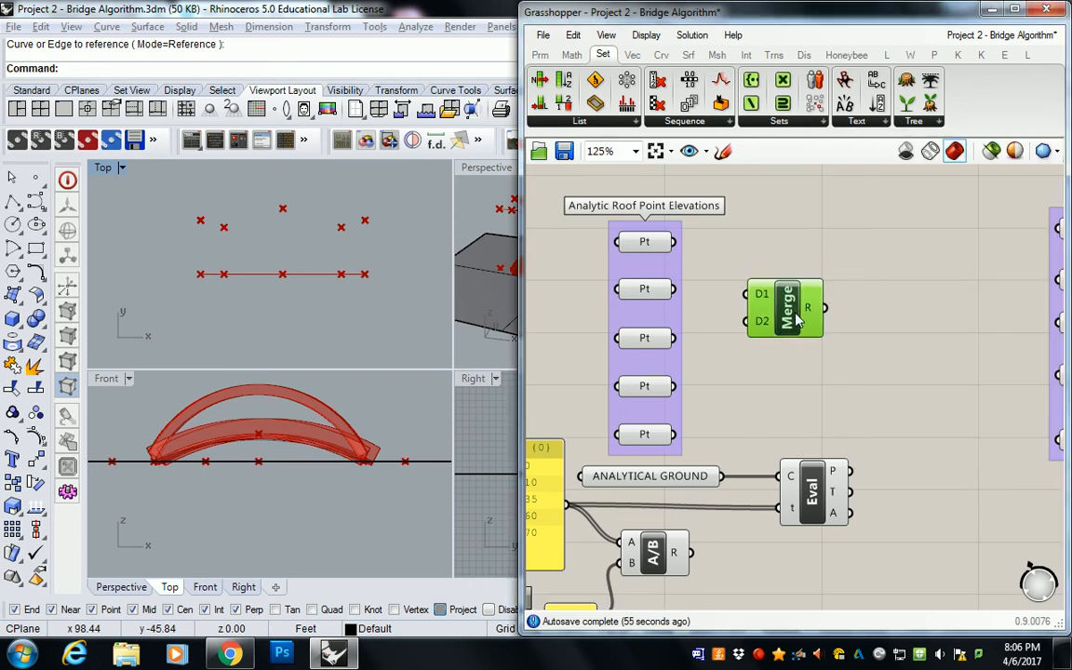
Step: Wire the five Analytic Roof Point Elevations points in order into Merge inputs D1 through D5
{"action": "scroll", "coordinate": [797, 320], "scroll_direction": "up", "scroll_amount": 1}
{"action": "left_click_drag", "start_coordinate": [644, 225], "coordinate": [732, 289]}
{"action": "left_click_drag", "start_coordinate": [645, 283], "coordinate": [732, 306]}
{"action": "left_click_drag", "start_coordinate": [645, 345], "coordinate": [732, 332]}
{"action": "left_click_drag", "start_coordinate": [645, 404], "coordinate": [732, 343]}
{"action": "left_click_drag", "start_coordinate": [645, 464], "coordinate": [732, 358]}
{"action": "left_click", "coordinate": [779, 317]}
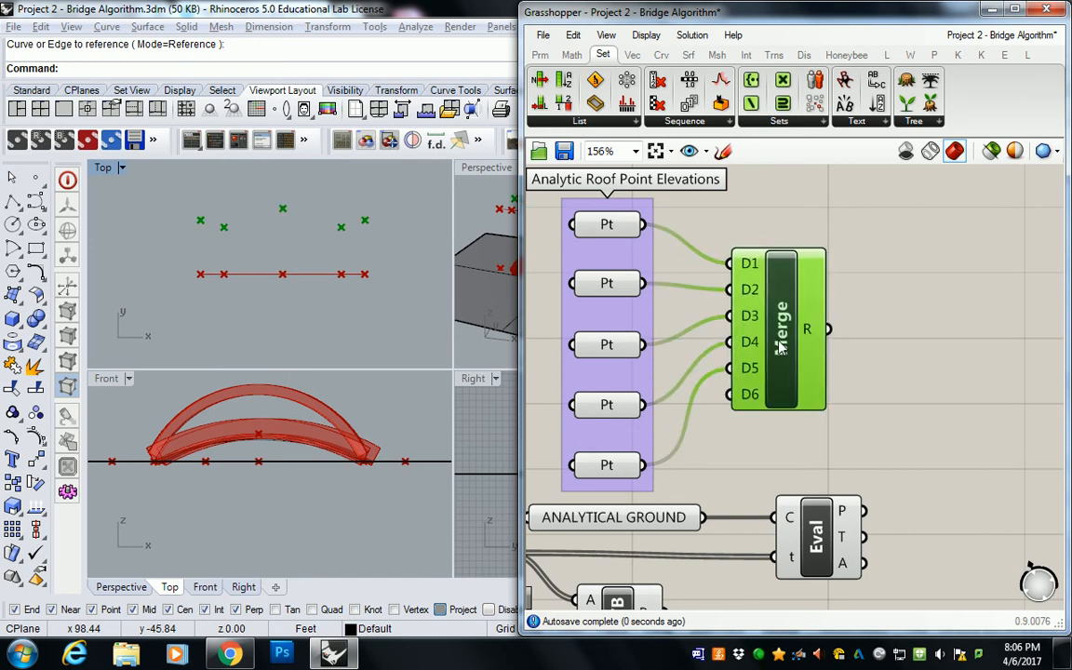
Step: Read the Merge result in a temporary panel wired to its output, and delete the panel
{"action": "left_click", "coordinate": [540, 55]}
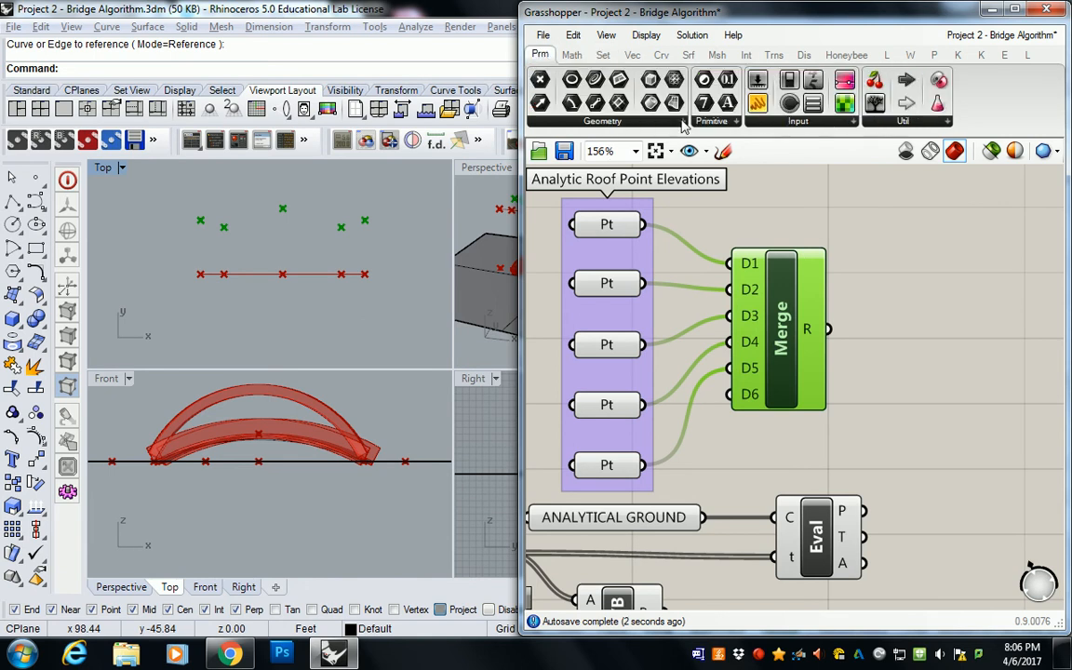
{"action": "left_click", "coordinate": [758, 104]}
{"action": "left_click", "coordinate": [900, 286]}
{"action": "left_click_drag", "start_coordinate": [853, 300], "coordinate": [925, 317]}
{"action": "left_click_drag", "start_coordinate": [828, 329], "coordinate": [873, 306]}
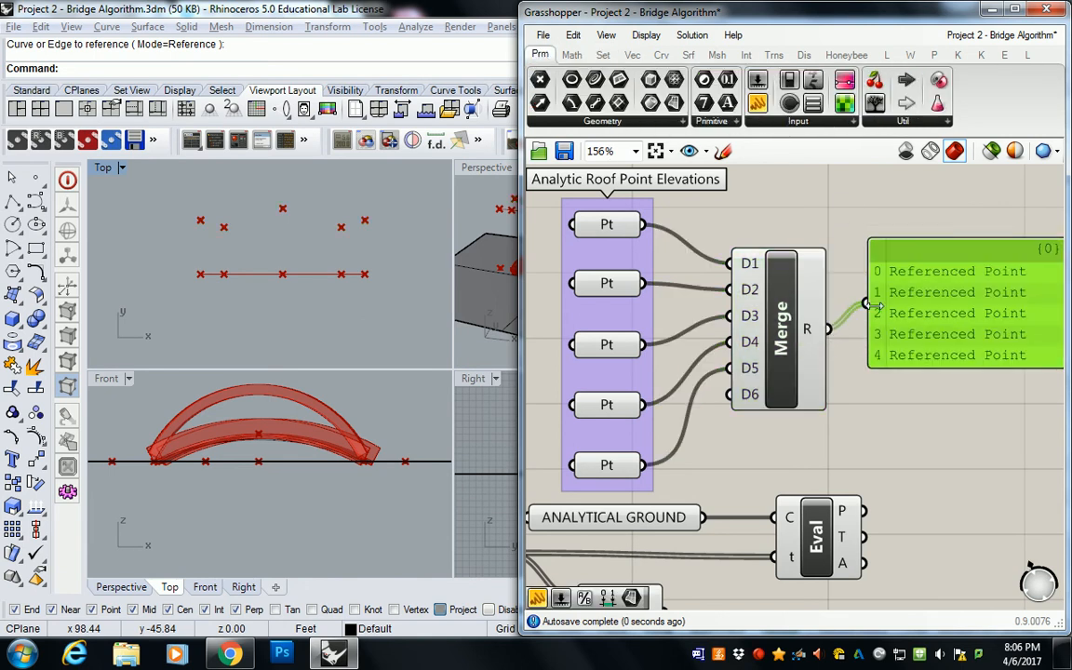
{"action": "right_click_drag", "start_coordinate": [939, 322], "coordinate": [762, 307]}
{"action": "left_click_drag", "start_coordinate": [800, 353], "coordinate": [792, 423]}
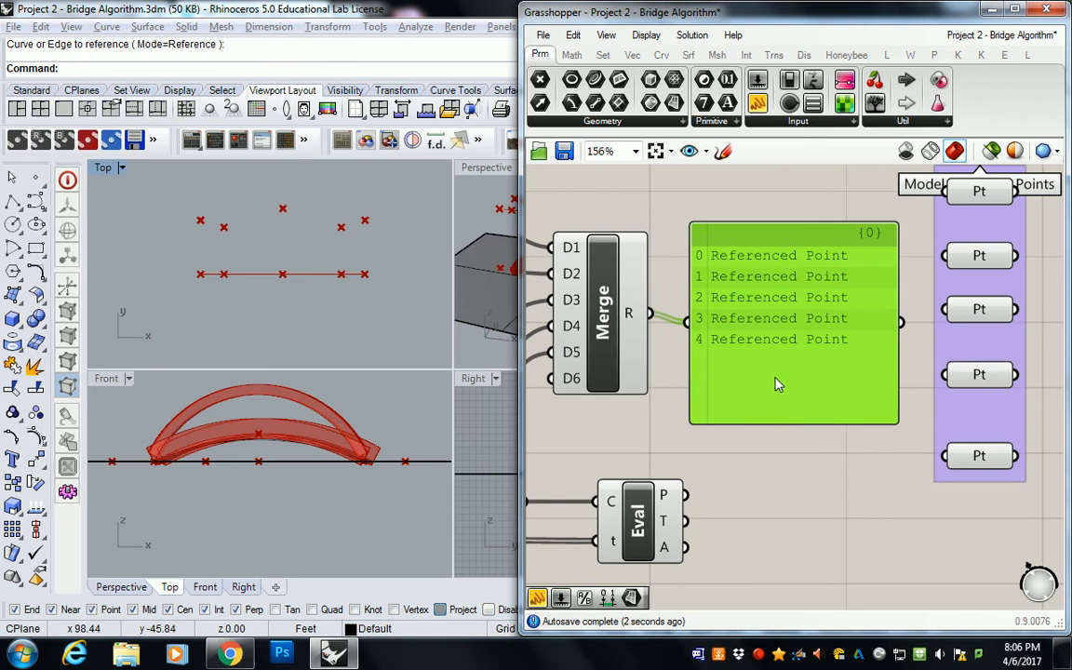
{"action": "key", "text": "Delete"}
Step: Reposition the Merge component so it lines up above the Evaluate Curve component
{"action": "right_click_drag", "start_coordinate": [682, 360], "coordinate": [766, 357]}
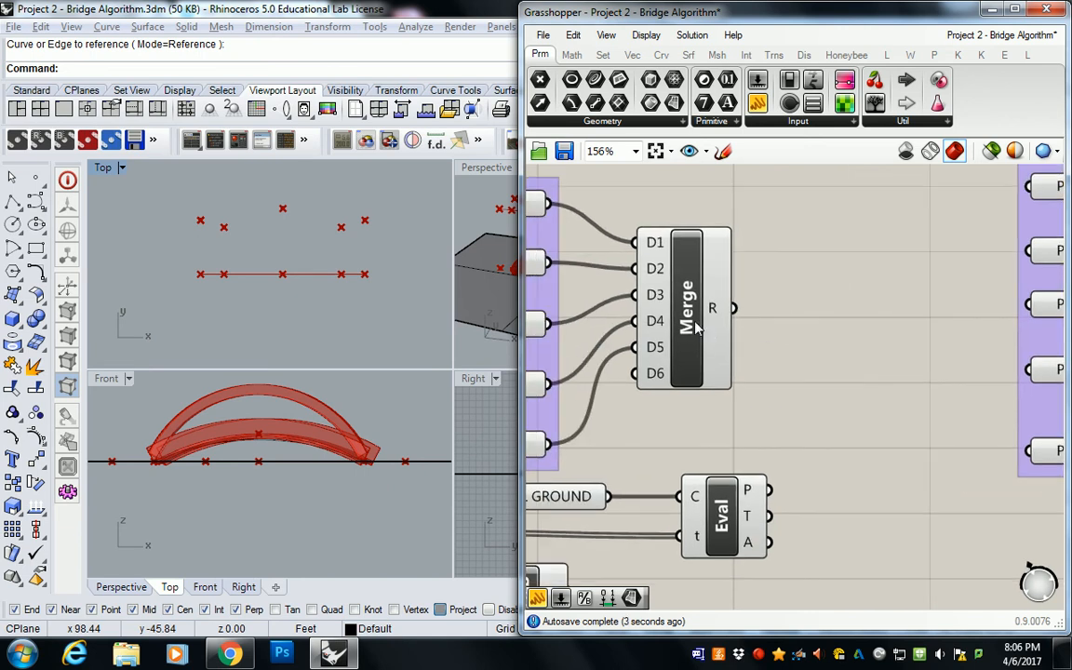
{"action": "left_click_drag", "start_coordinate": [696, 324], "coordinate": [744, 322]}
{"action": "left_click", "coordinate": [727, 515]}
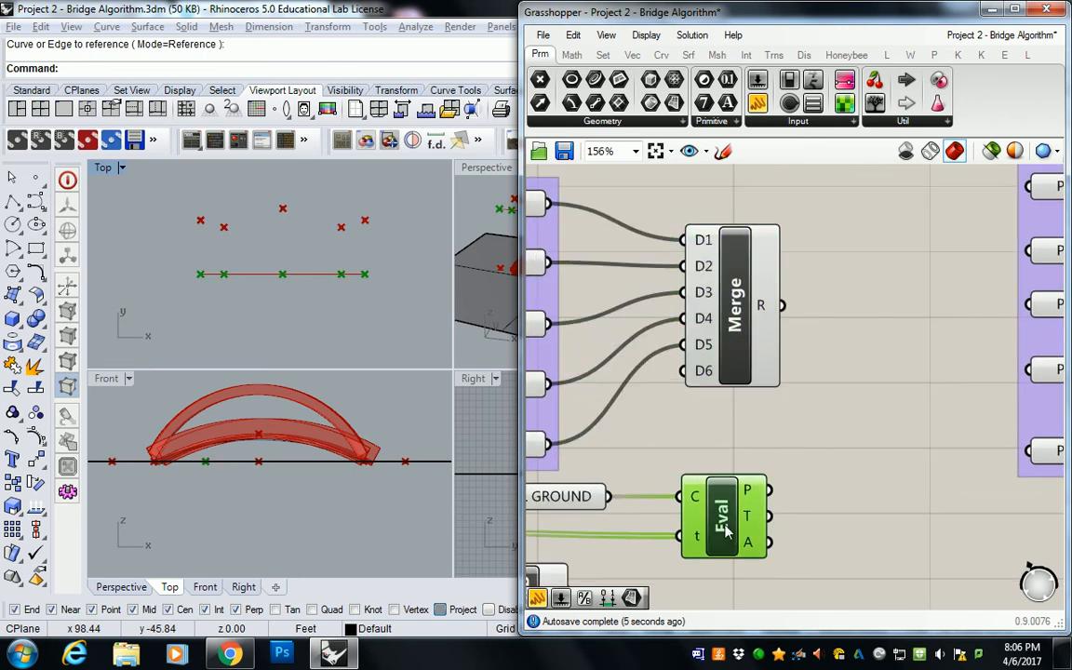
{"action": "left_click", "coordinate": [824, 409]}
{"action": "left_click_drag", "start_coordinate": [742, 323], "coordinate": [732, 319]}
{"action": "left_click", "coordinate": [657, 288]}
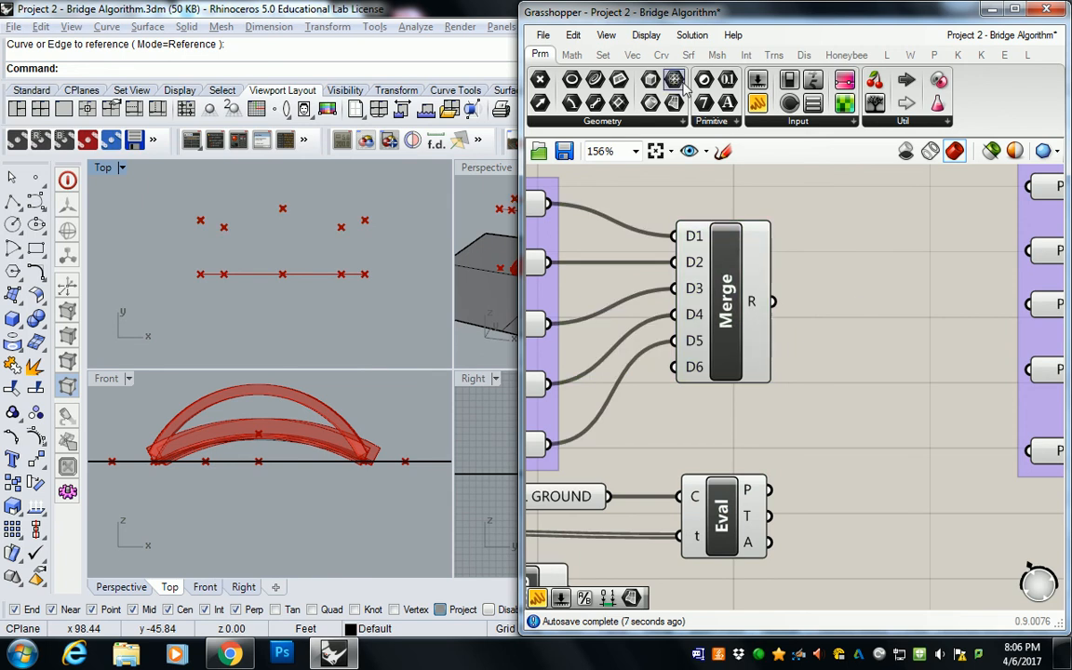
Step: Add a Distance component between the Merge and Evaluate Curve components and the Model Roof Base Points group
{"action": "left_click", "coordinate": [637, 56]}
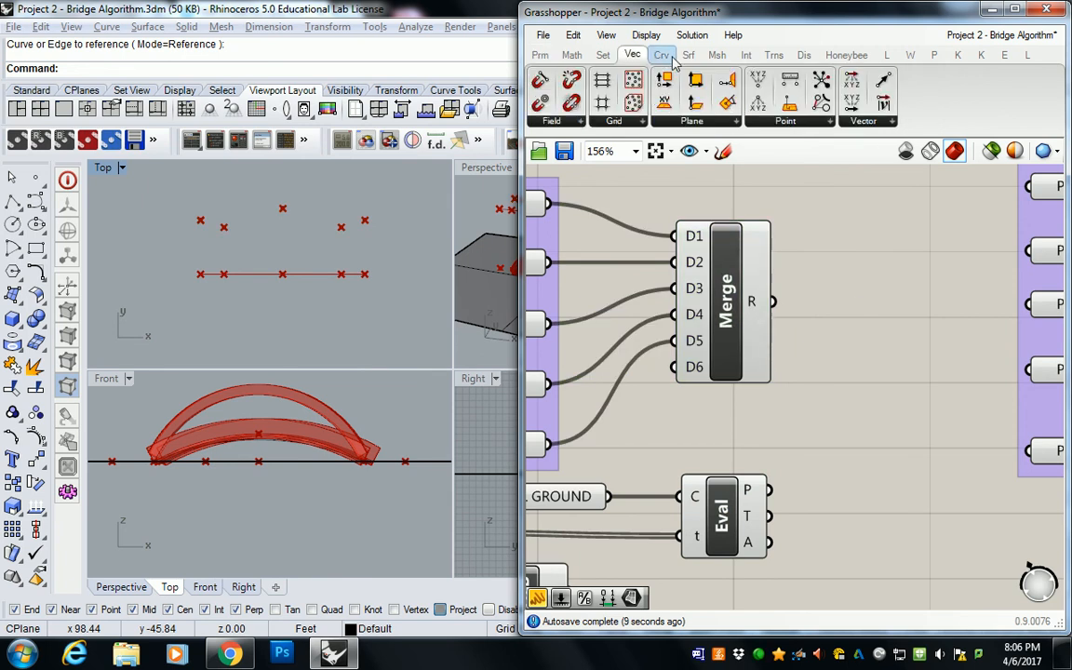
{"action": "left_click", "coordinate": [662, 56]}
{"action": "left_click", "coordinate": [666, 122]}
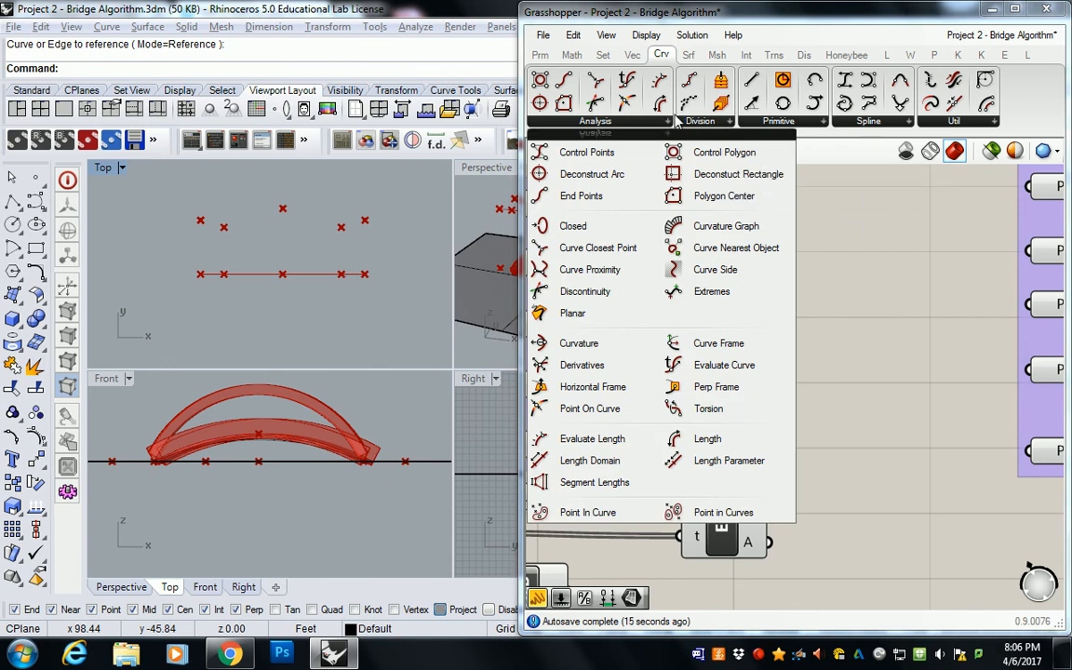
{"action": "left_click", "coordinate": [634, 57]}
{"action": "left_click", "coordinate": [858, 125]}
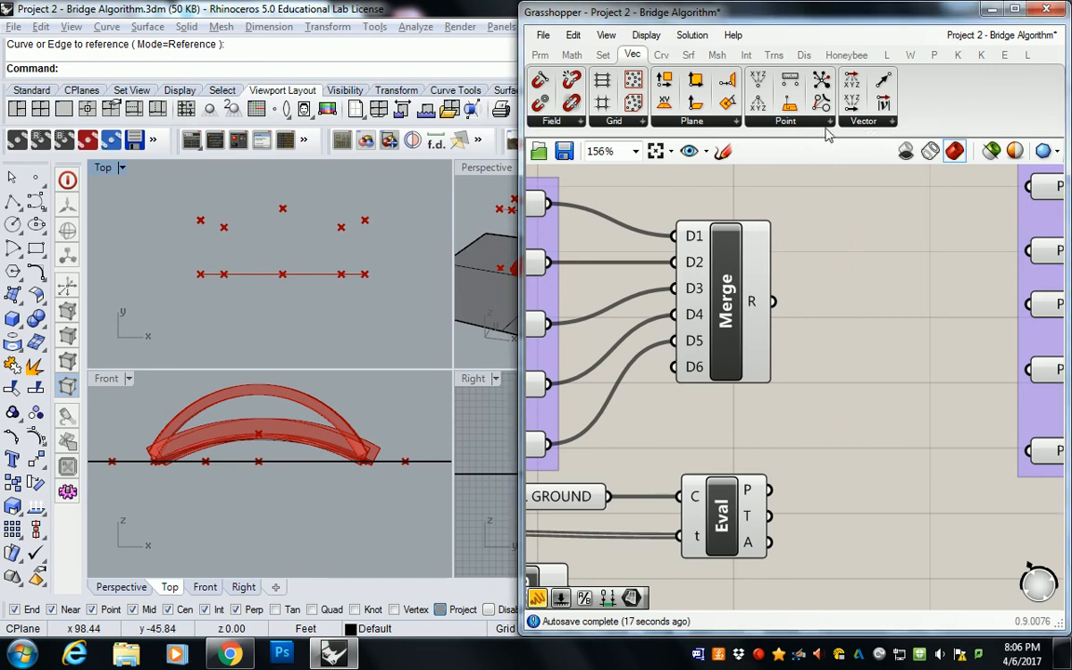
{"action": "left_click", "coordinate": [821, 125]}
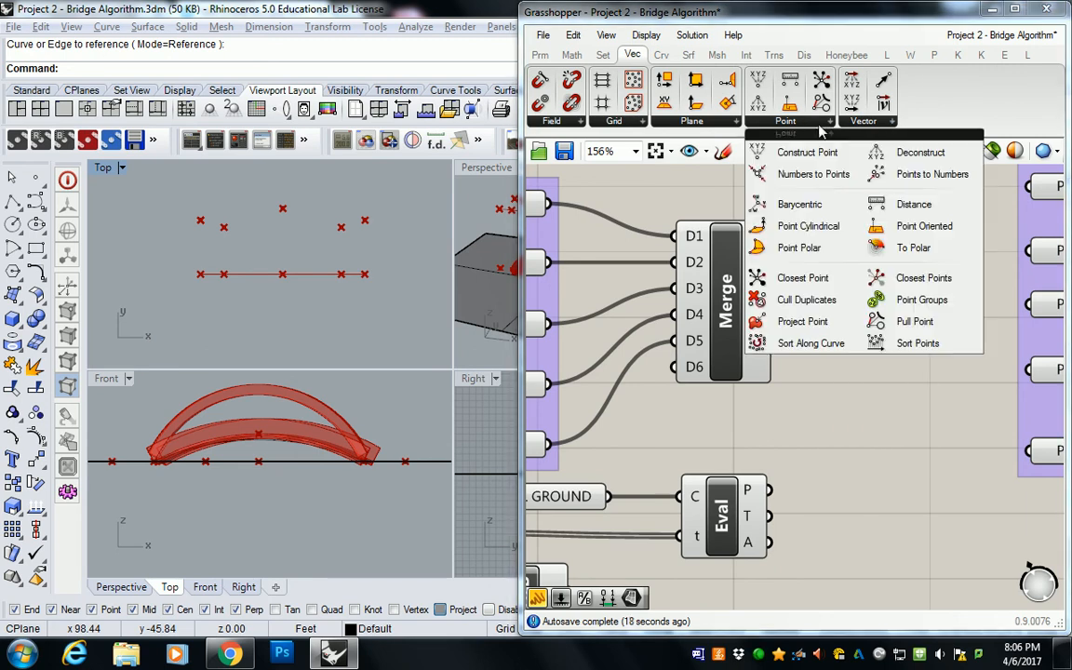
{"action": "left_click", "coordinate": [912, 207]}
{"action": "left_click", "coordinate": [870, 404]}
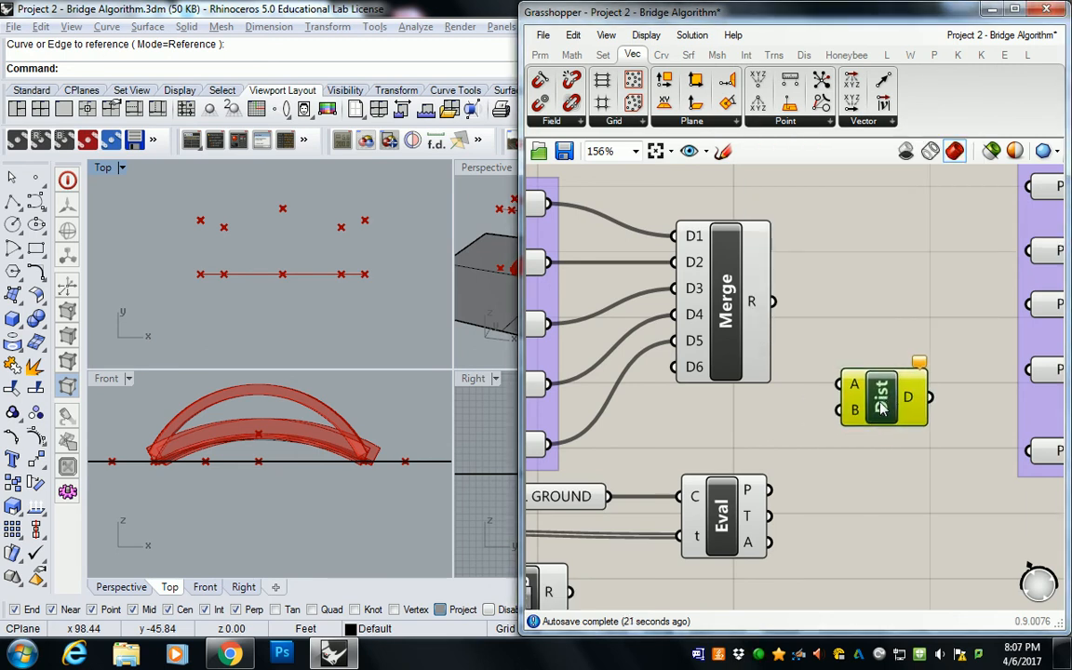
Step: Group the Distance component, label the group "Vect .Point" and shift it slightly upward
{"action": "right_click", "coordinate": [895, 358]}
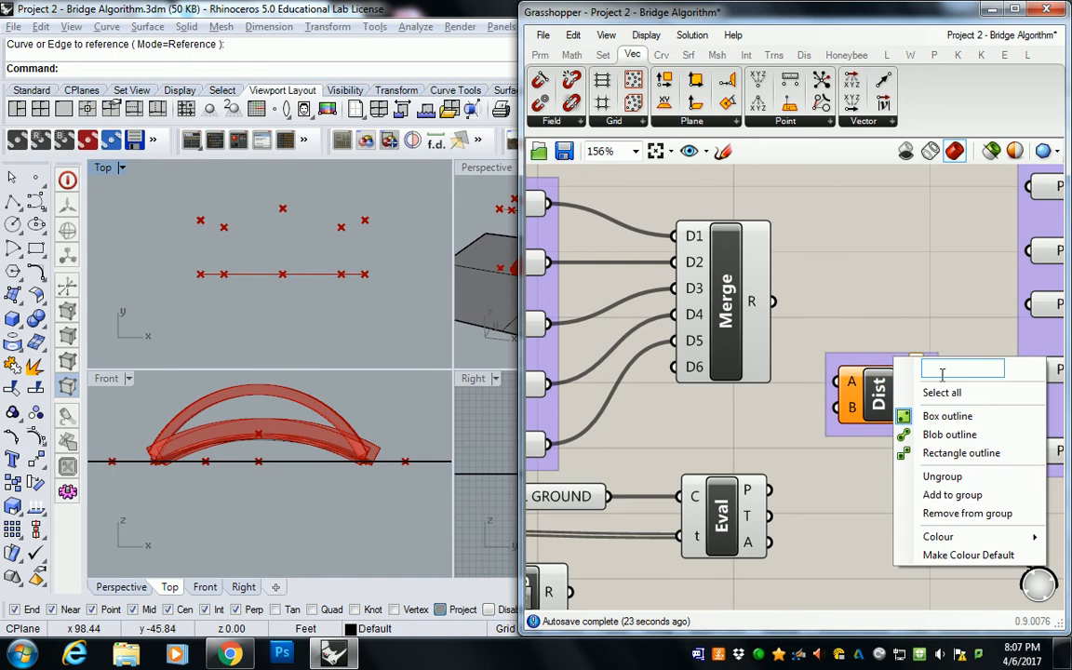
{"action": "type", "text": "Vect .Point"}
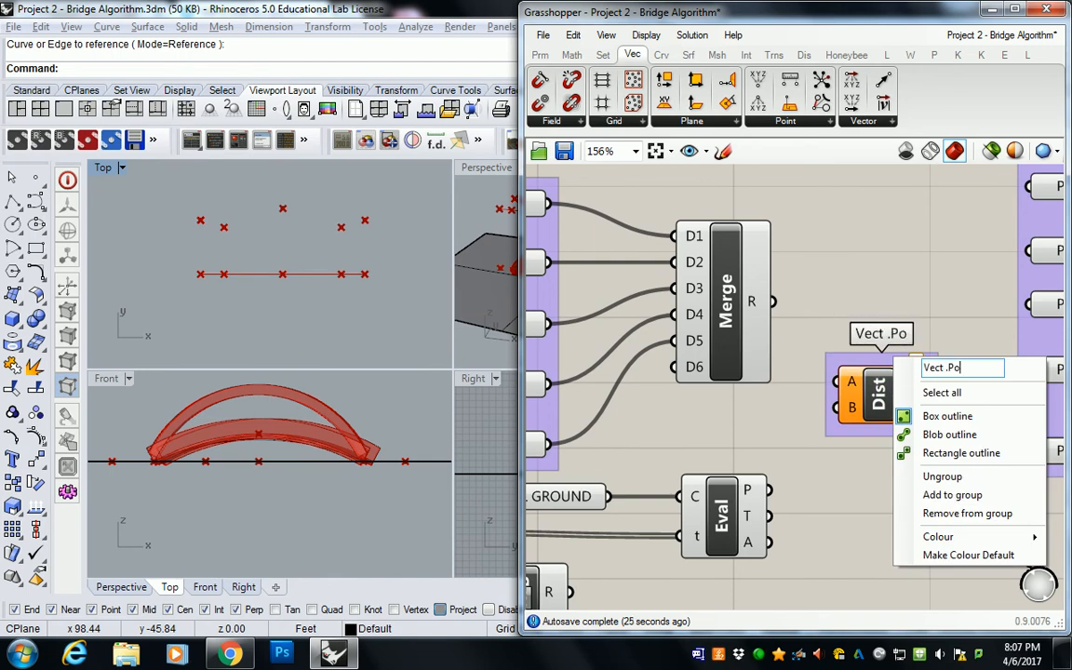
{"action": "left_click", "coordinate": [908, 303]}
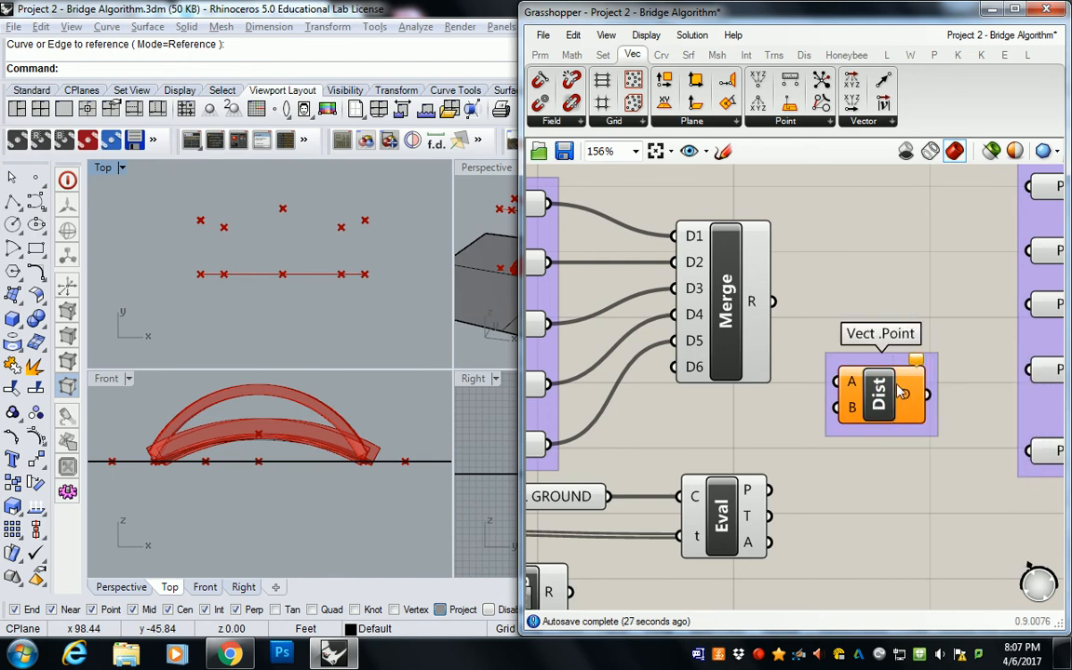
{"action": "left_click_drag", "start_coordinate": [878, 395], "coordinate": [884, 386]}
{"action": "left_click", "coordinate": [789, 318]}
Step: Connect the Merge result to the Distance component's A input and the Evaluate Curve points to its B input
{"action": "left_click_drag", "start_coordinate": [772, 302], "coordinate": [843, 373]}
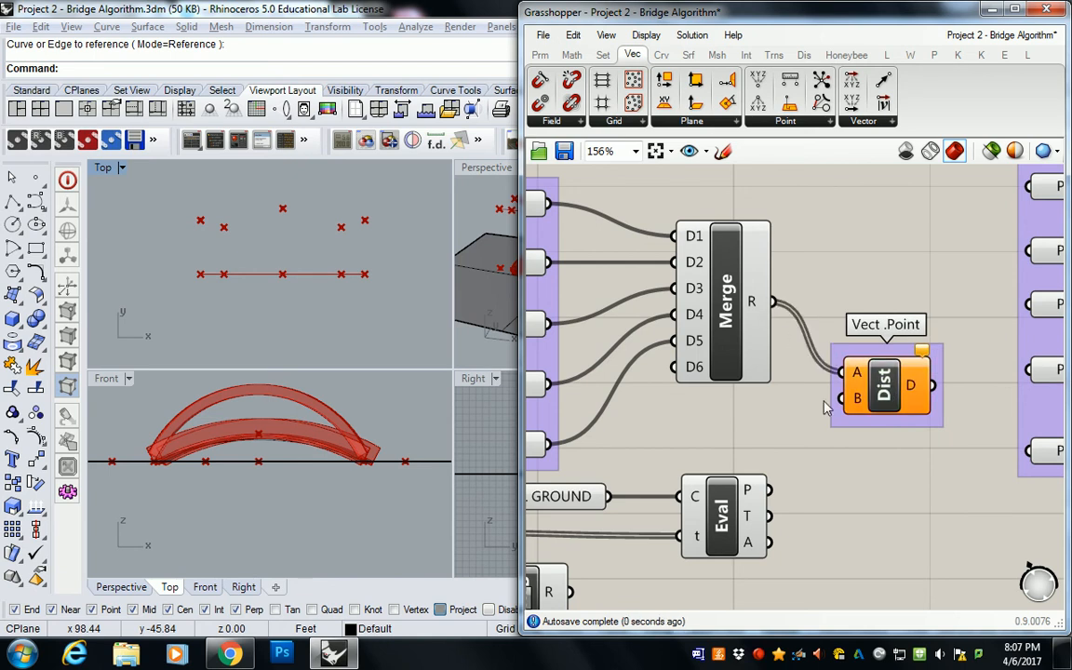
{"action": "left_click_drag", "start_coordinate": [771, 489], "coordinate": [843, 400]}
{"action": "right_click_drag", "start_coordinate": [899, 289], "coordinate": [735, 302]}
{"action": "scroll", "coordinate": [735, 303], "scroll_direction": "down", "scroll_amount": 4}
{"action": "left_click_drag", "start_coordinate": [816, 289], "coordinate": [872, 289]}
{"action": "scroll", "coordinate": [740, 333], "scroll_direction": "up", "scroll_amount": 3}
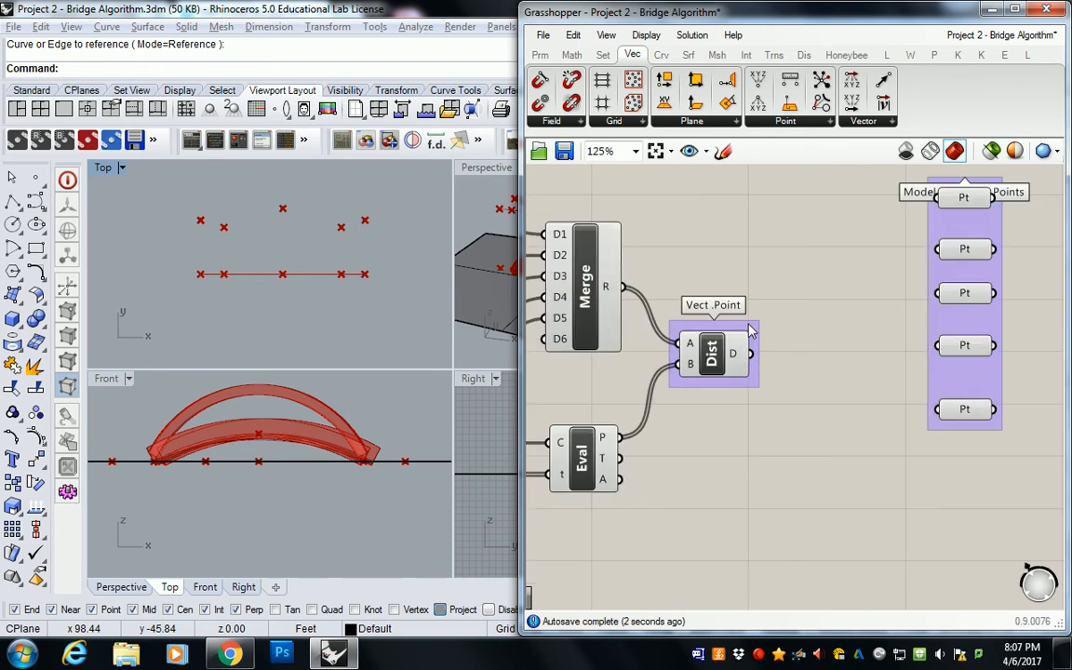
{"action": "left_click_drag", "start_coordinate": [521, 56], "coordinate": [524, 56]}
Step: Read the distances in a temporary panel wired to the Distance component's D output, and delete the panel
{"action": "left_click", "coordinate": [542, 55]}
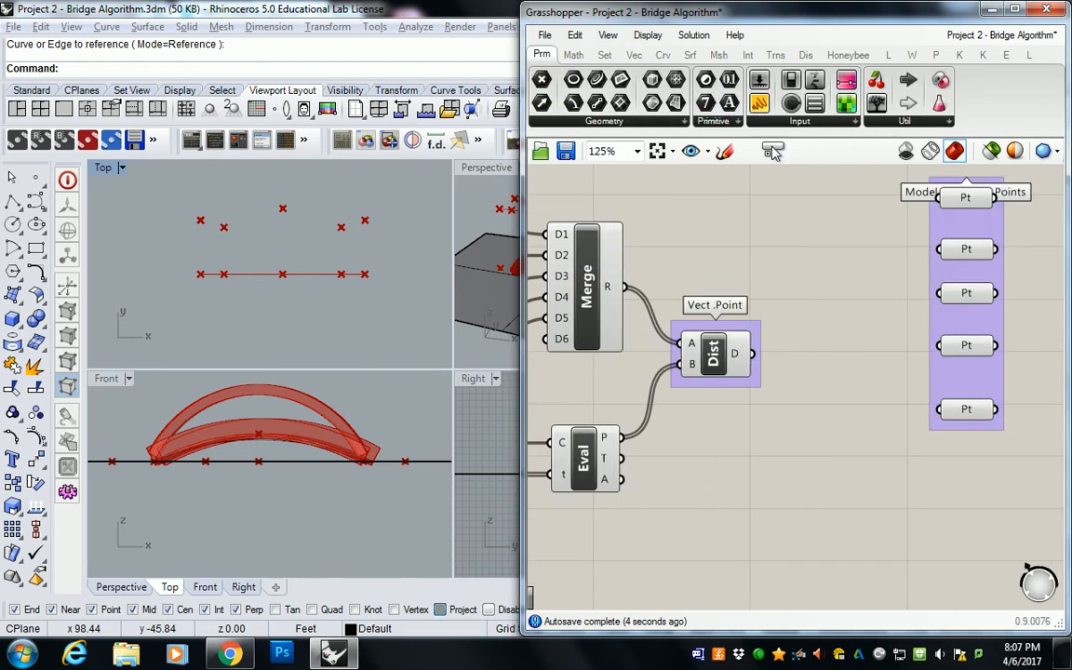
{"action": "left_click", "coordinate": [759, 104]}
{"action": "left_click", "coordinate": [840, 353]}
{"action": "left_click_drag", "start_coordinate": [755, 353], "coordinate": [837, 440]}
{"action": "left_click", "coordinate": [847, 529]}
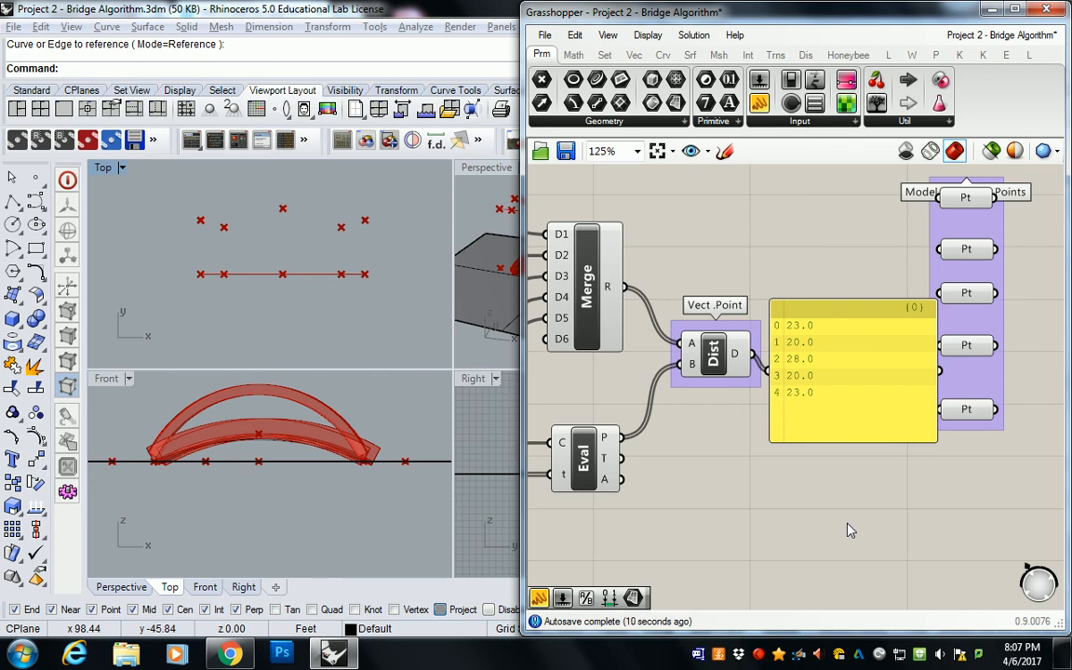
{"action": "left_click", "coordinate": [833, 364]}
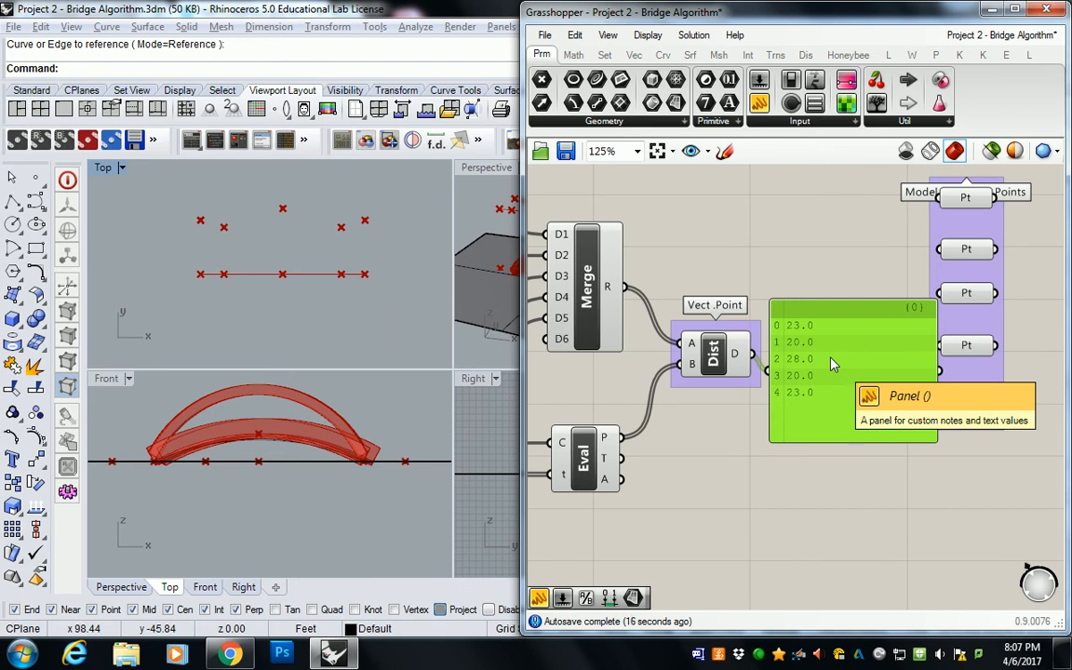
{"action": "key", "text": "Delete"}
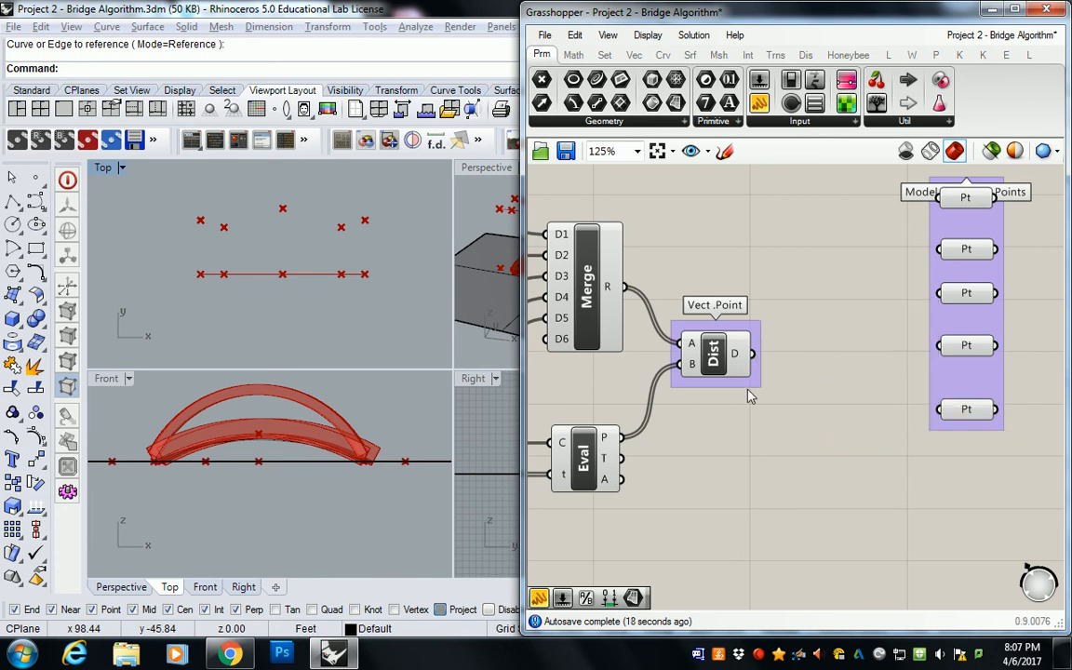
Step: Move the Model Roof Base Points group directly above the Distance component
{"action": "right_click_drag", "start_coordinate": [930, 294], "coordinate": [802, 349]}
{"action": "left_click", "coordinate": [838, 280]}
{"action": "scroll", "coordinate": [687, 330], "scroll_direction": "down", "scroll_amount": 1}
{"action": "right_click_drag", "start_coordinate": [687, 331], "coordinate": [826, 397]}
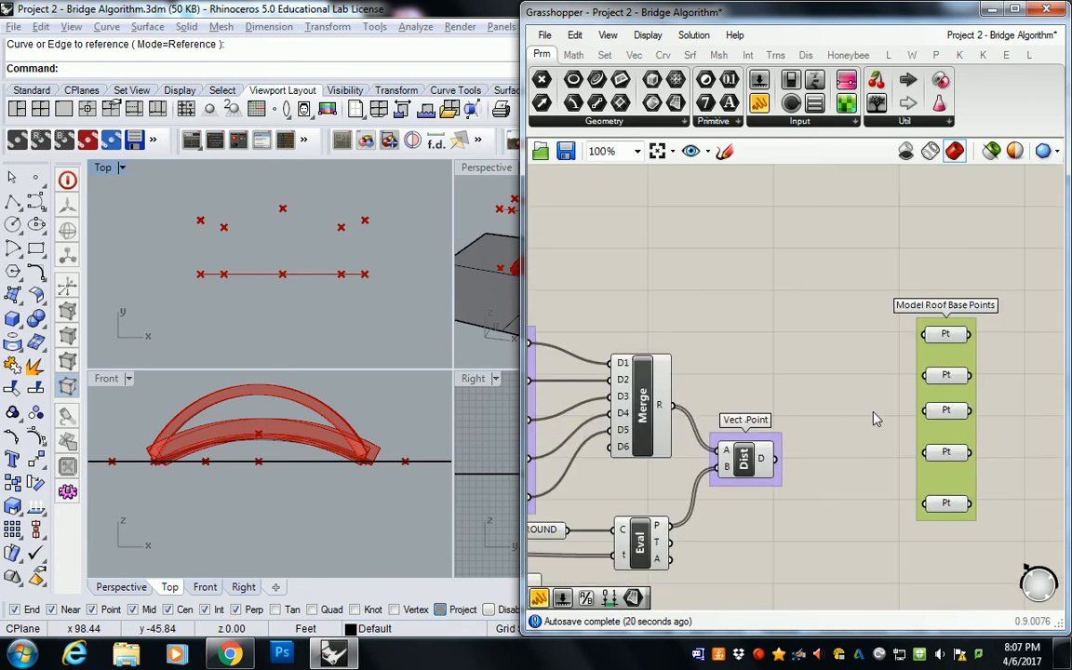
{"action": "left_click_drag", "start_coordinate": [945, 446], "coordinate": [753, 319]}
{"action": "right_click", "coordinate": [847, 309]}
{"action": "key", "text": "Escape"}
Step: Add a Move component on the open canvas beside the Model Roof Base Points group
{"action": "left_click", "coordinate": [775, 55]}
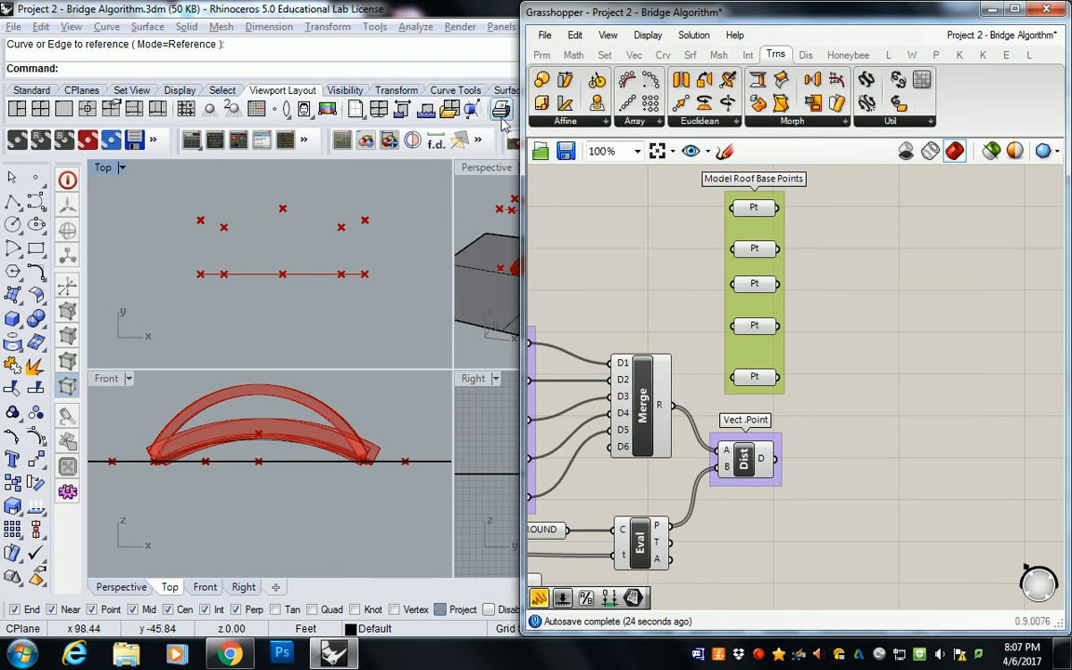
{"action": "left_click", "coordinate": [699, 121]}
{"action": "left_click_drag", "start_coordinate": [696, 170], "coordinate": [914, 346]}
Step: Maximize the Perspective viewport and shift the Move component farther from the Model Roof Base Points group
{"action": "double_click", "coordinate": [484, 170]}
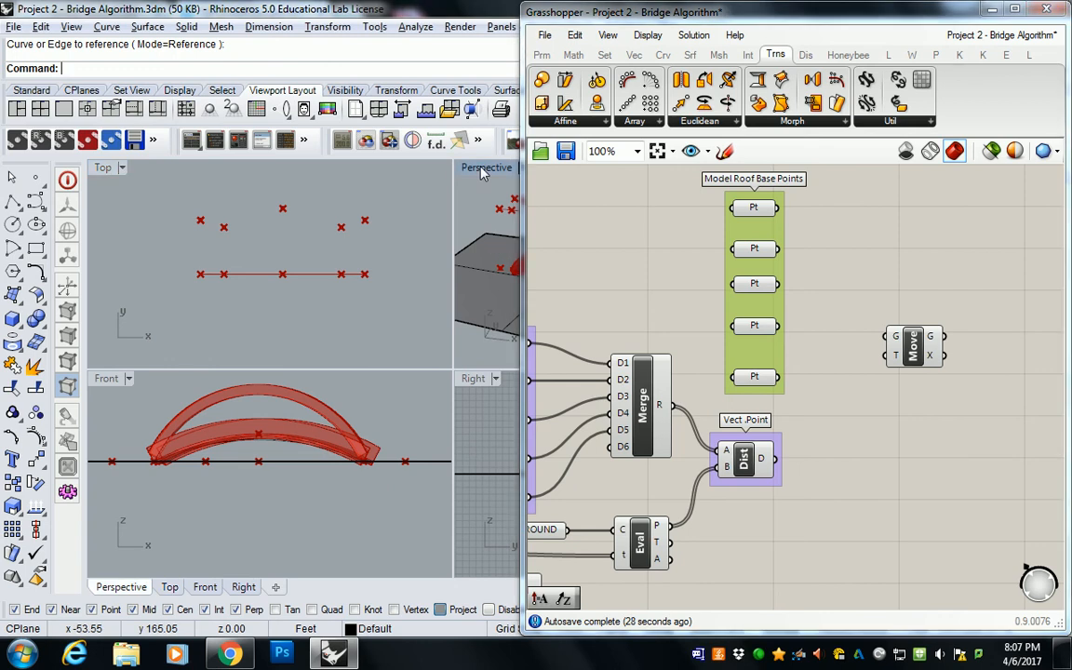
{"action": "right_click_drag", "start_coordinate": [392, 300], "coordinate": [330, 336]}
{"action": "left_click", "coordinate": [927, 276]}
{"action": "right_click_drag", "start_coordinate": [928, 275], "coordinate": [907, 289]}
{"action": "left_click_drag", "start_coordinate": [890, 371], "coordinate": [937, 380]}
{"action": "left_click", "coordinate": [887, 308]}
Step: Add an Amplitude vector component below and just before the Move component, nudging Move aside for room
{"action": "left_click", "coordinate": [634, 55]}
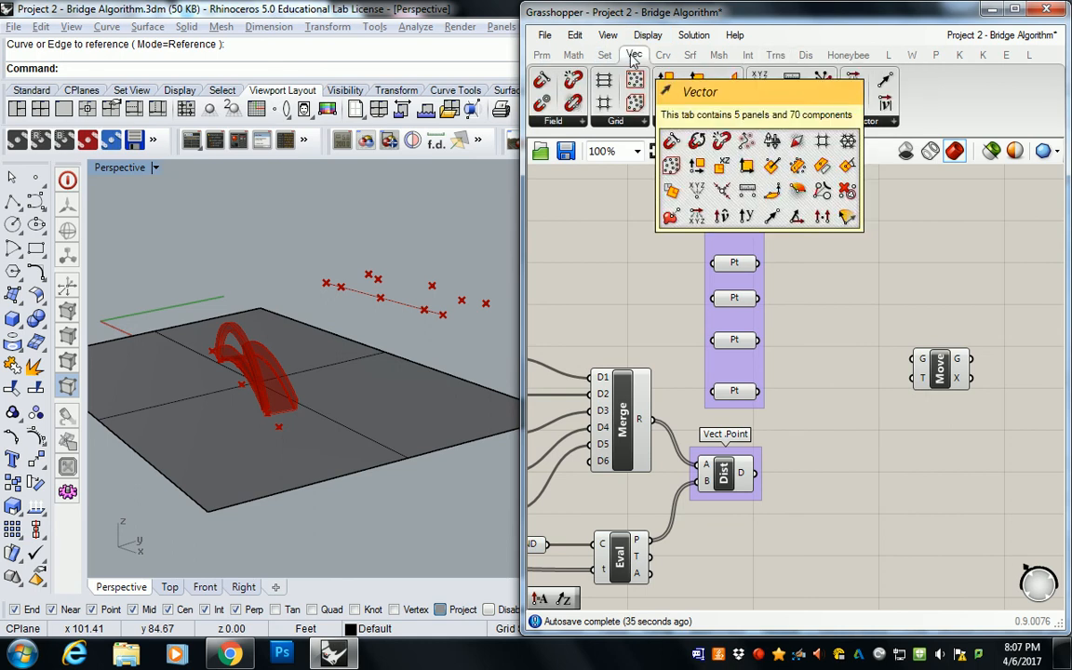
{"action": "left_click", "coordinate": [863, 122]}
{"action": "left_click", "coordinate": [873, 299]}
{"action": "left_click", "coordinate": [881, 419]}
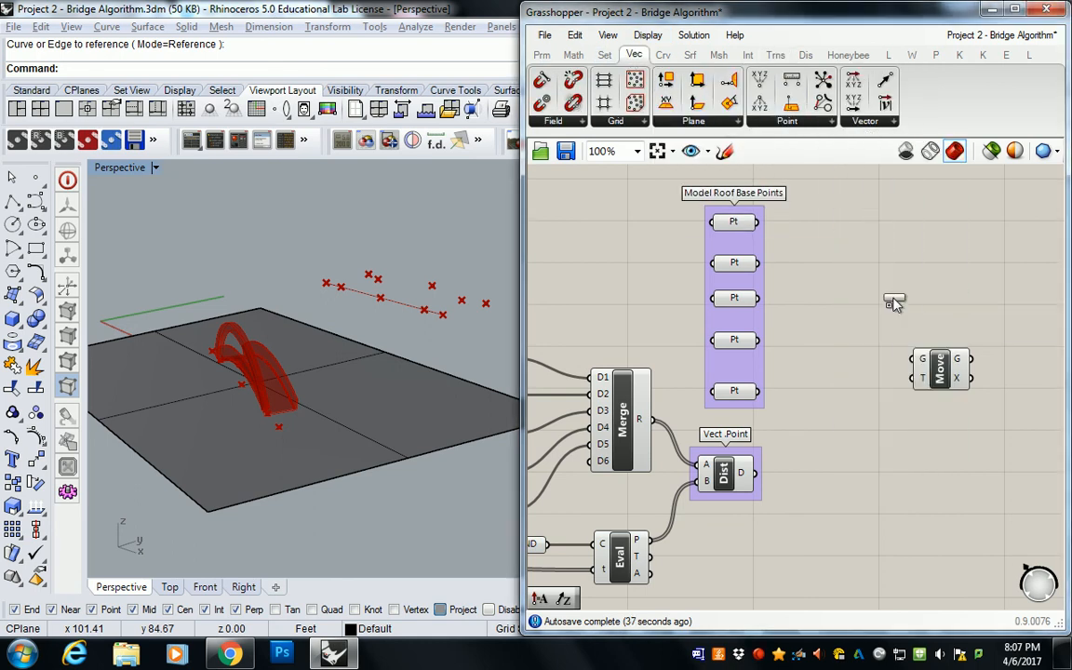
{"action": "left_click_drag", "start_coordinate": [943, 374], "coordinate": [958, 377]}
{"action": "left_click", "coordinate": [872, 353]}
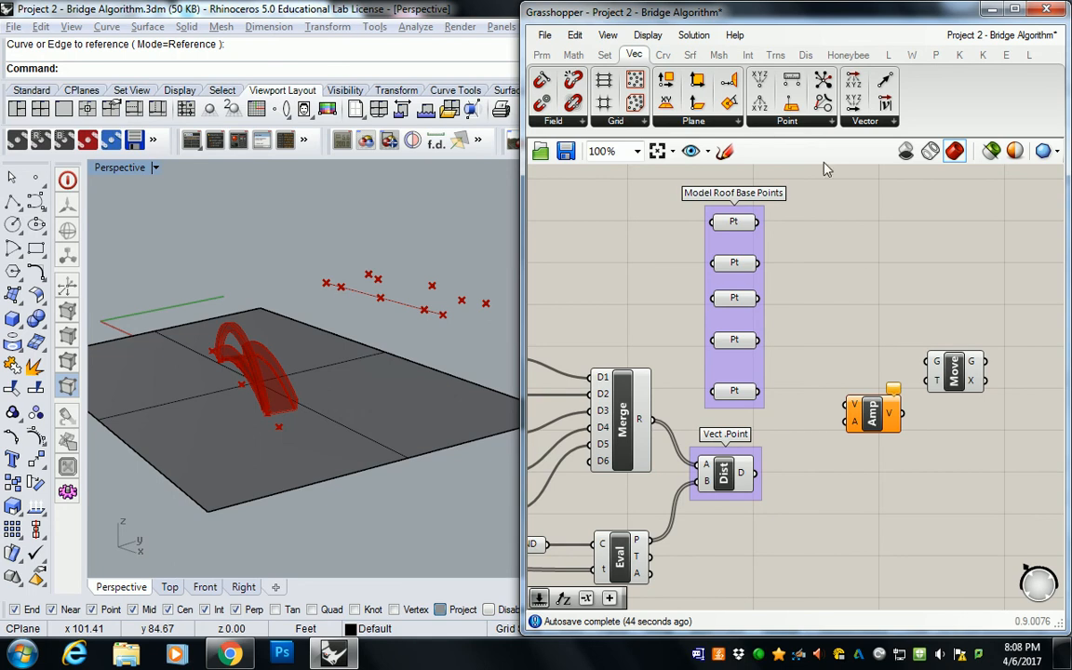
Step: Add a Unit Z vector component, connect it to the Amplitude component's V input and line the two up
{"action": "left_click", "coordinate": [858, 126]}
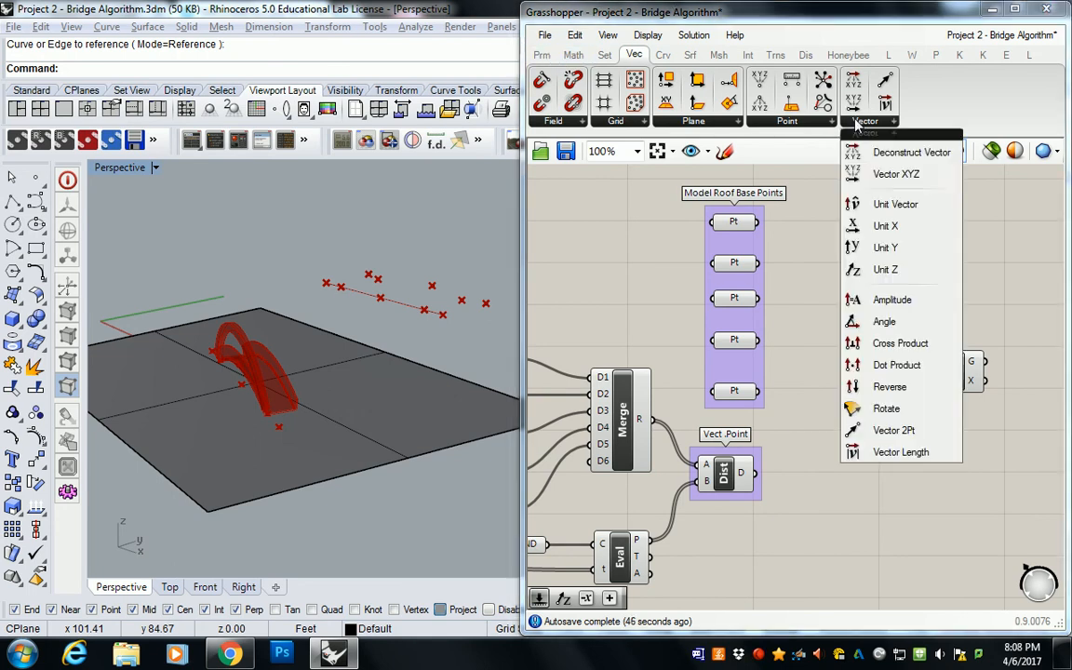
{"action": "left_click", "coordinate": [881, 271]}
{"action": "left_click", "coordinate": [840, 464]}
{"action": "left_click", "coordinate": [873, 419]}
{"action": "left_click_drag", "start_coordinate": [873, 418], "coordinate": [900, 417]}
{"action": "left_click_drag", "start_coordinate": [848, 464], "coordinate": [842, 447]}
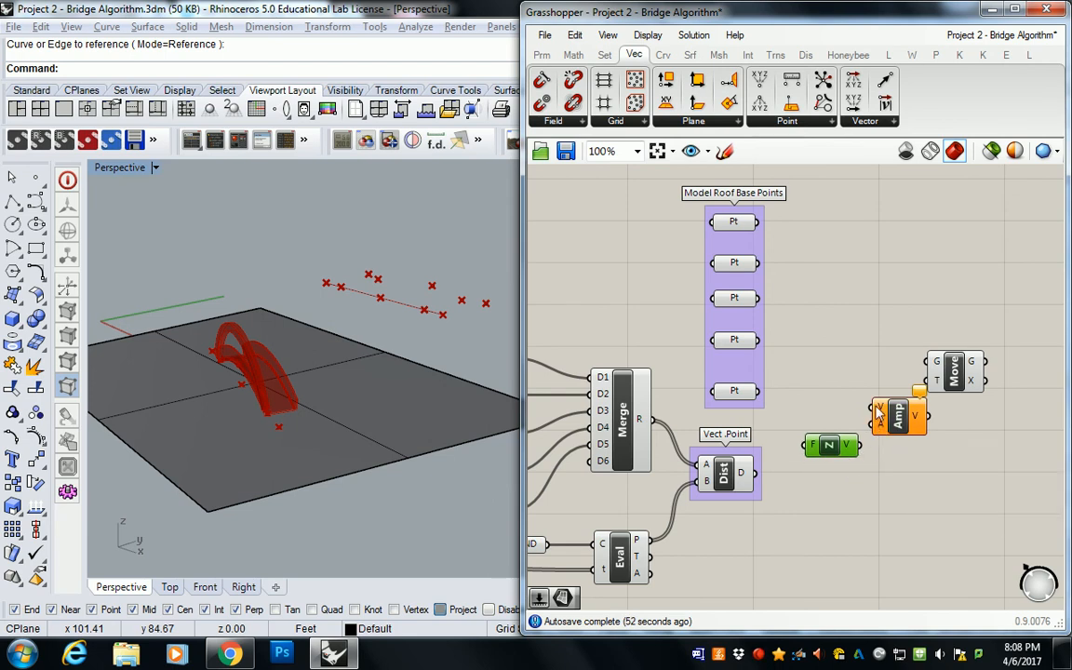
{"action": "left_click_drag", "start_coordinate": [836, 446], "coordinate": [837, 410]}
{"action": "left_click", "coordinate": [795, 468]}
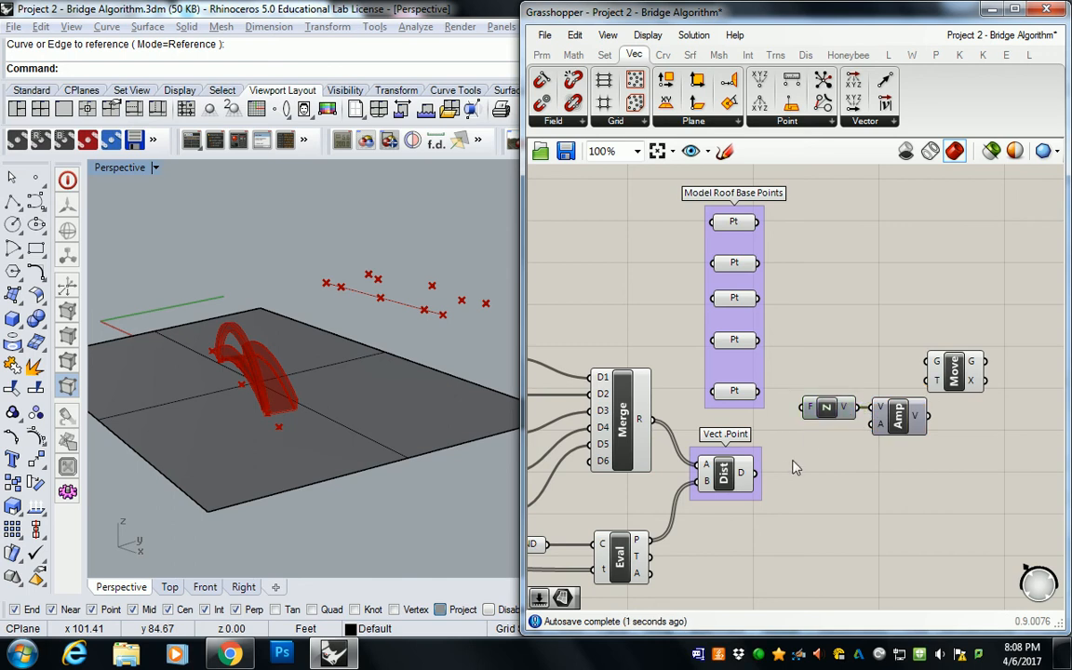
Step: Connect the Dist component's D output to the Unit Z component's F input and shift Unit Z slightly below its original position
{"action": "left_click_drag", "start_coordinate": [756, 473], "coordinate": [806, 407]}
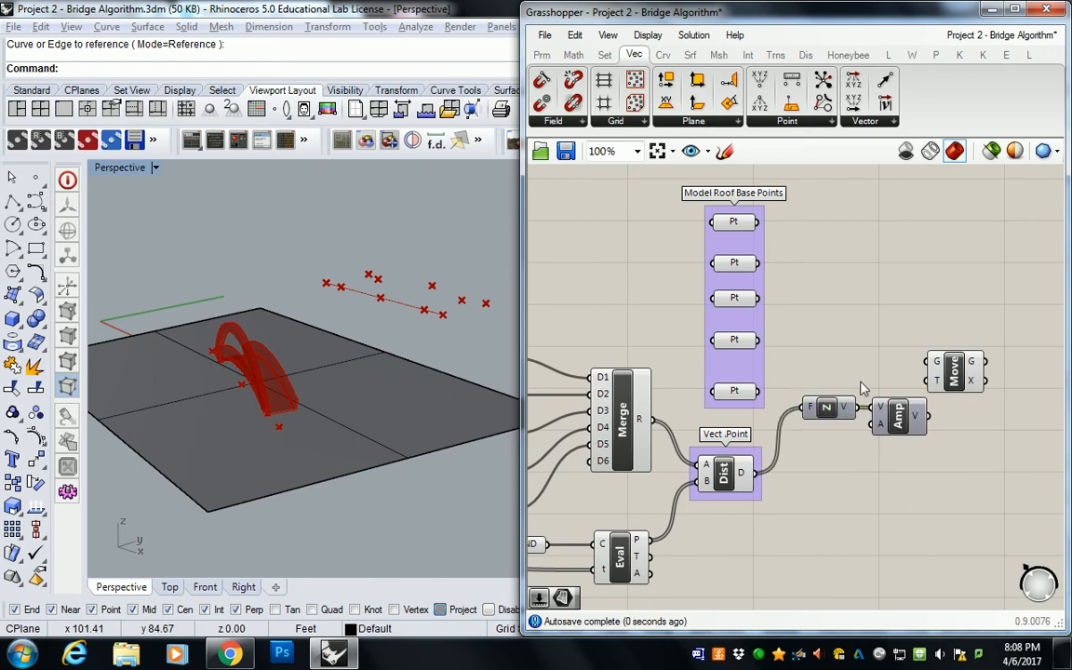
{"action": "left_click_drag", "start_coordinate": [848, 411], "coordinate": [822, 428]}
{"action": "left_click", "coordinate": [853, 389]}
{"action": "left_click", "coordinate": [827, 382]}
{"action": "key", "text": "ctrl+z"}
{"action": "key", "text": "ctrl+z"}
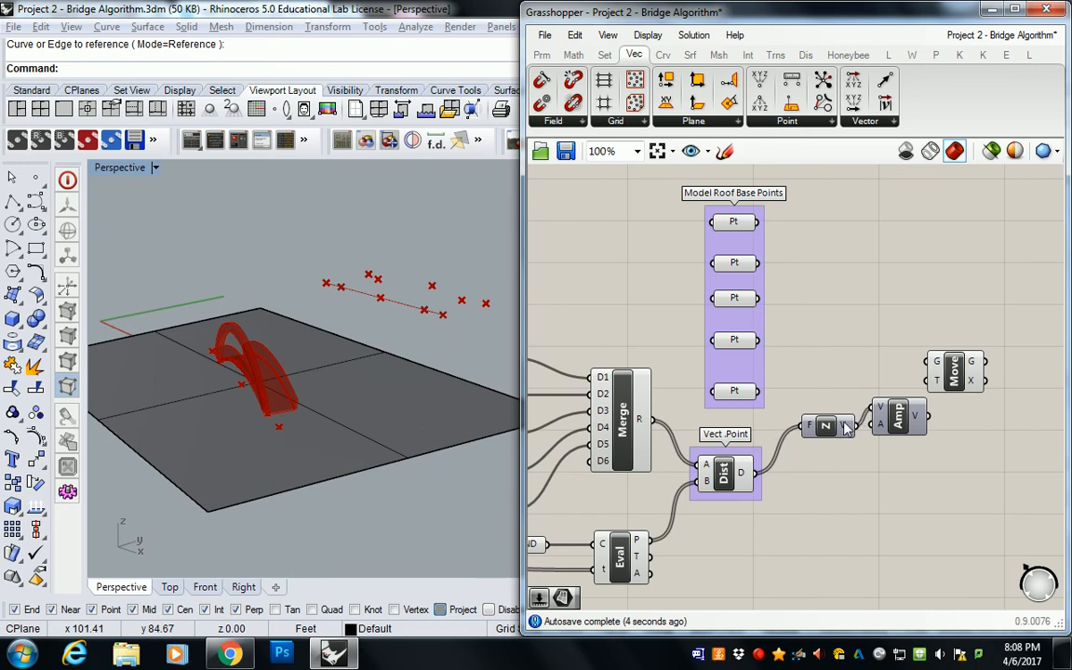
Step: Delete the Amplitude component and connect Unit Z's V output directly to the Move component's T input
{"action": "left_click", "coordinate": [896, 418]}
{"action": "key", "text": "Delete"}
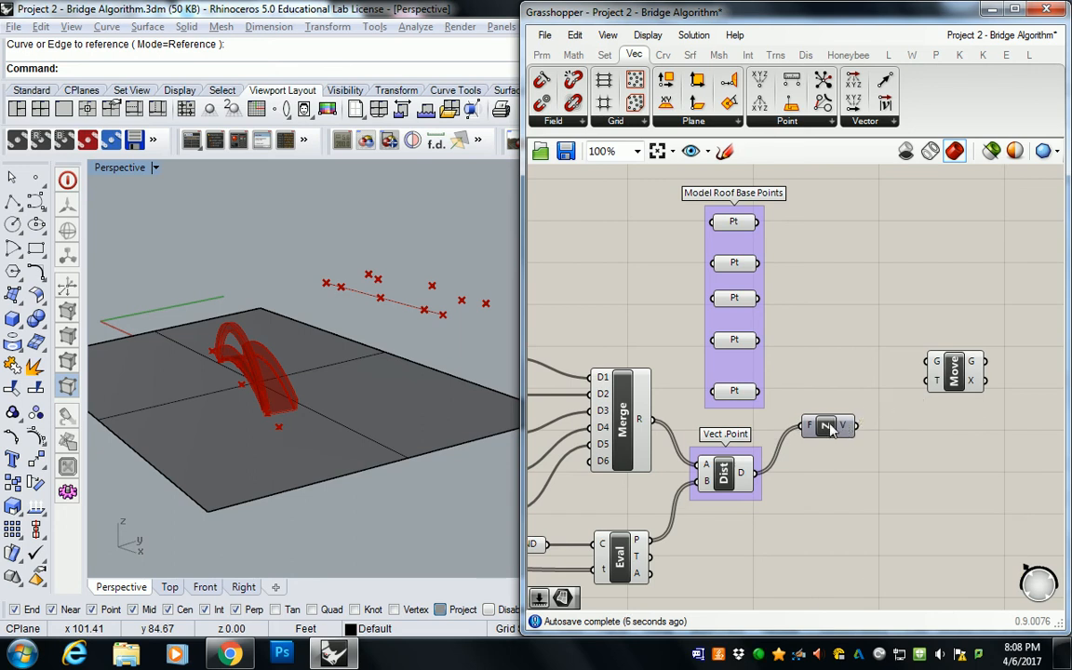
{"action": "left_click_drag", "start_coordinate": [828, 428], "coordinate": [845, 431]}
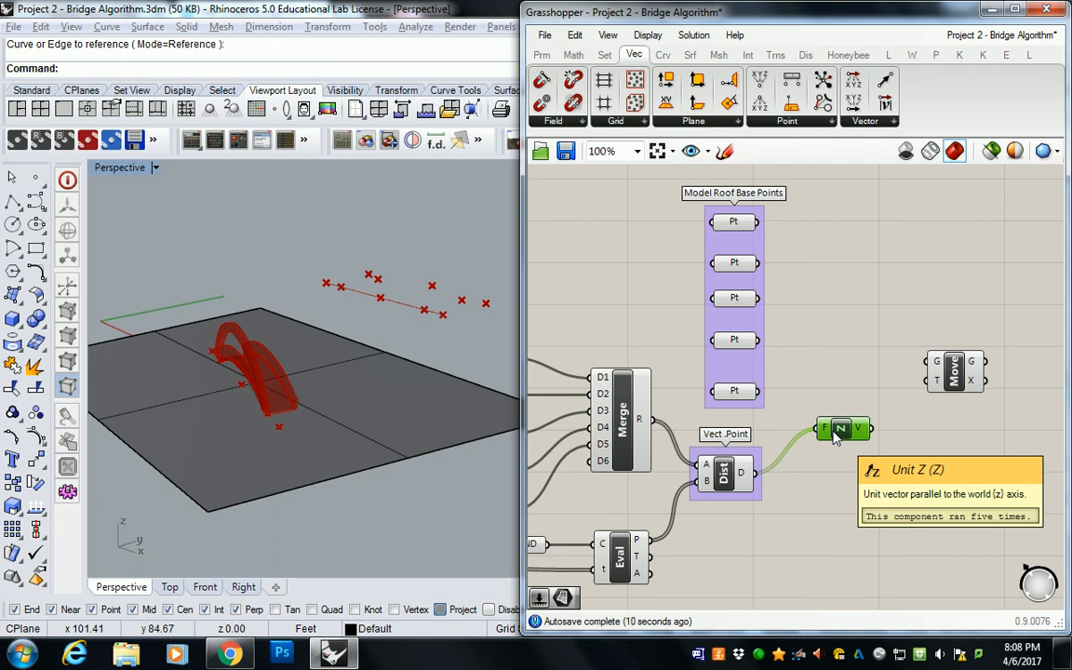
{"action": "left_click_drag", "start_coordinate": [869, 429], "coordinate": [936, 382]}
{"action": "left_click", "coordinate": [818, 292]}
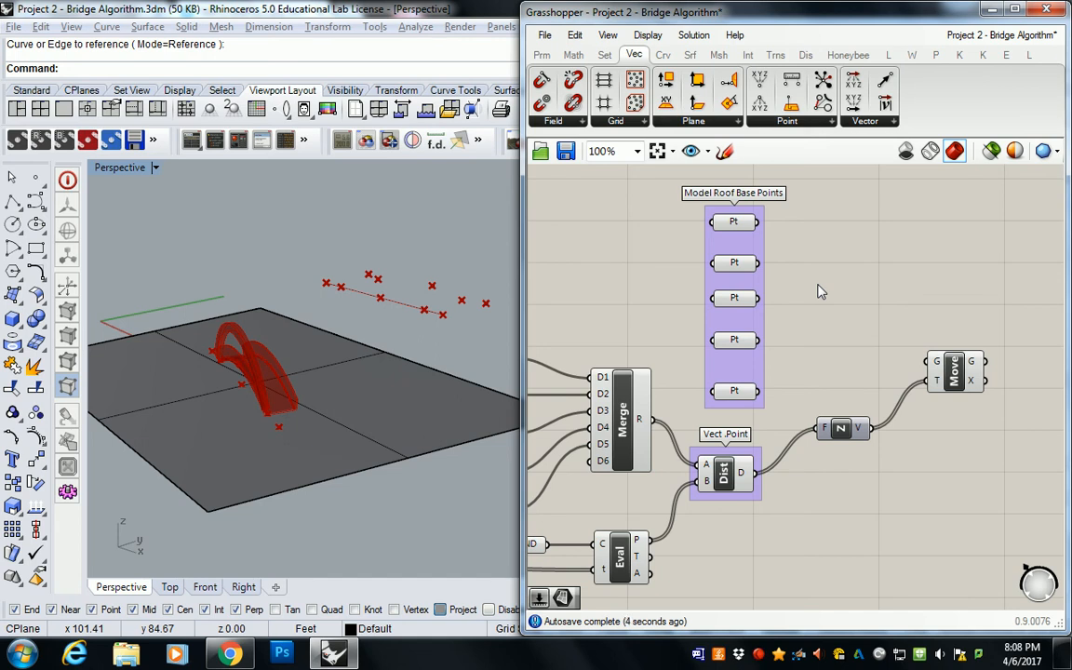
Step: Add a Merge component beside the Model Roof Base Points group and connect its five points to inputs D1 through D5 in order
{"action": "left_click", "coordinate": [604, 54]}
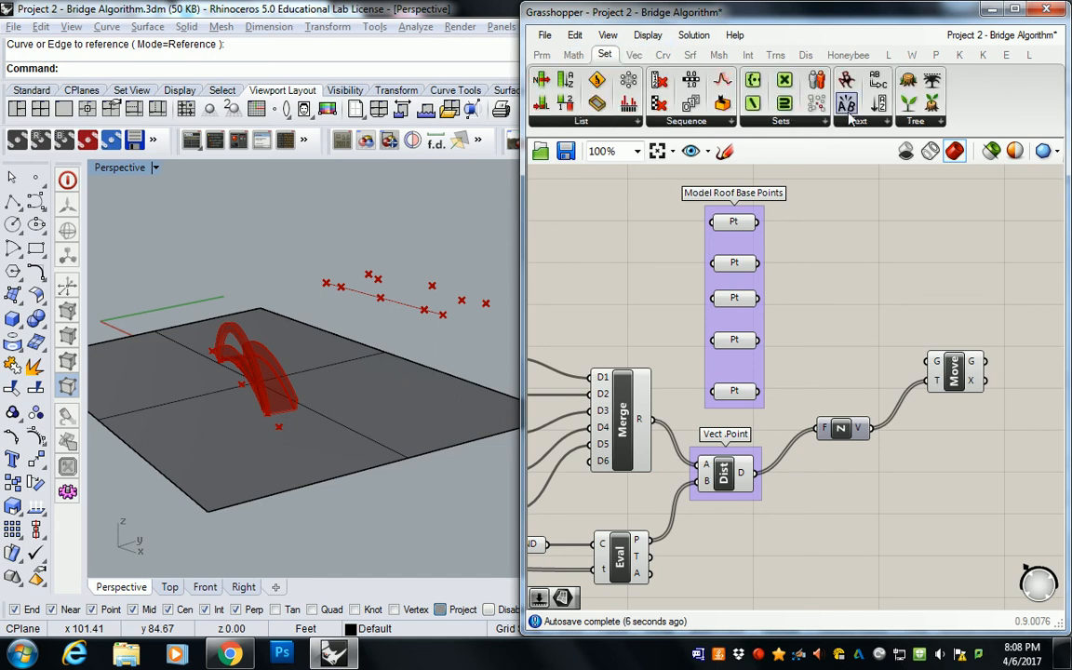
{"action": "left_click", "coordinate": [916, 122]}
{"action": "left_click_drag", "start_coordinate": [921, 266], "coordinate": [845, 296]}
{"action": "left_click_drag", "start_coordinate": [758, 223], "coordinate": [814, 285]}
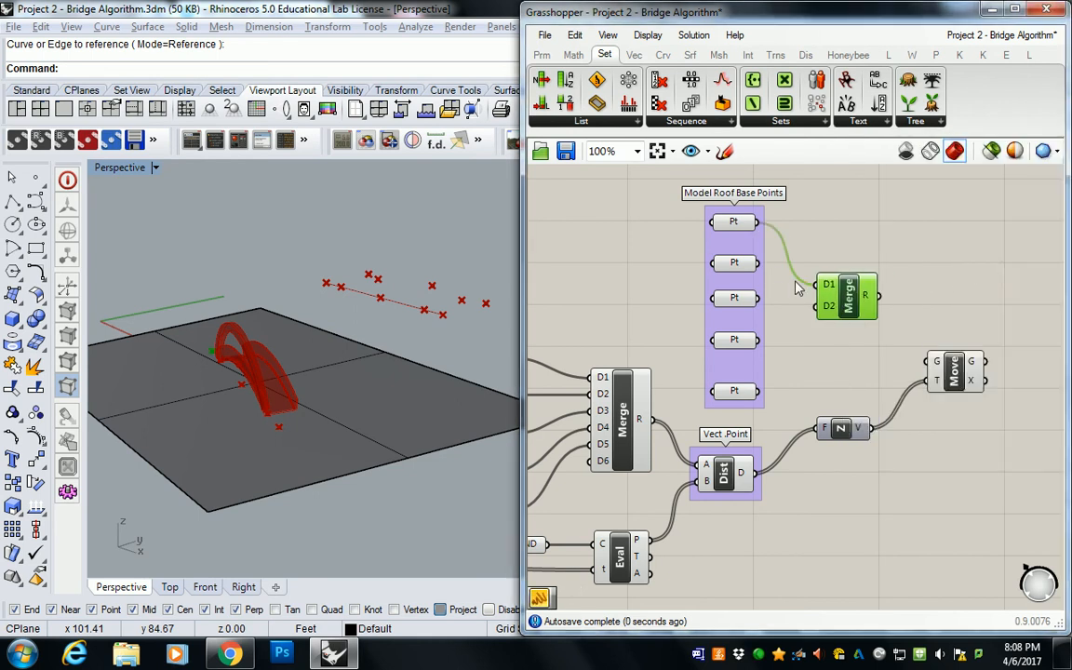
{"action": "left_click_drag", "start_coordinate": [759, 263], "coordinate": [816, 303]}
{"action": "left_click_drag", "start_coordinate": [759, 340], "coordinate": [817, 311]}
{"action": "left_click_drag", "start_coordinate": [759, 391], "coordinate": [818, 329]}
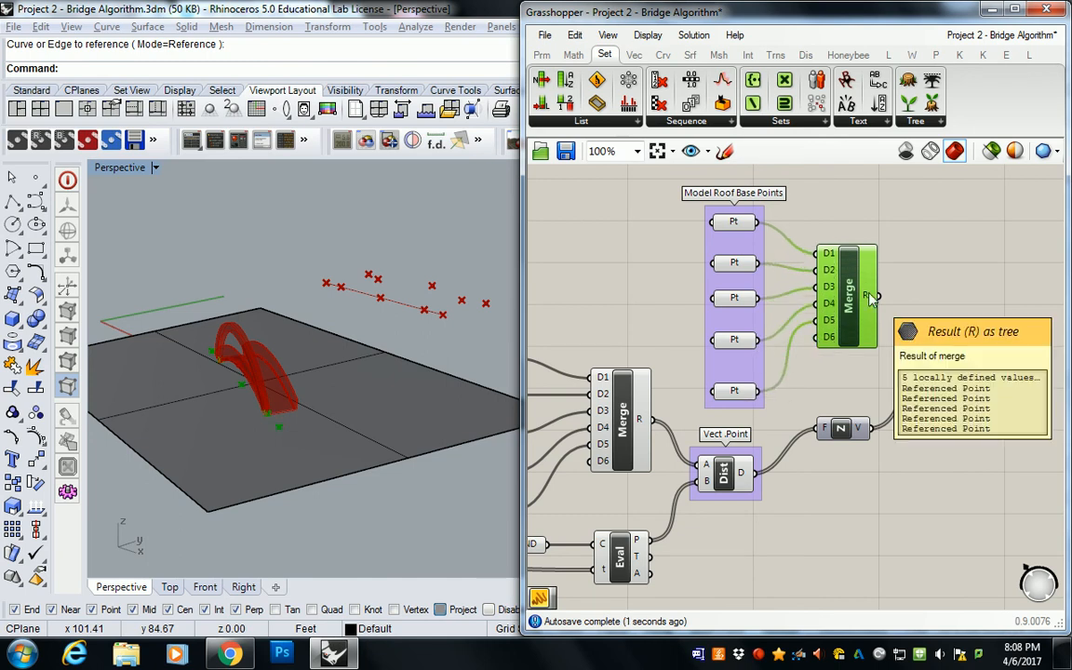
Step: Connect the new Merge component's R output to the Move component's G input and view the raised points from the side
{"action": "mouse_move", "coordinate": [859, 438]}
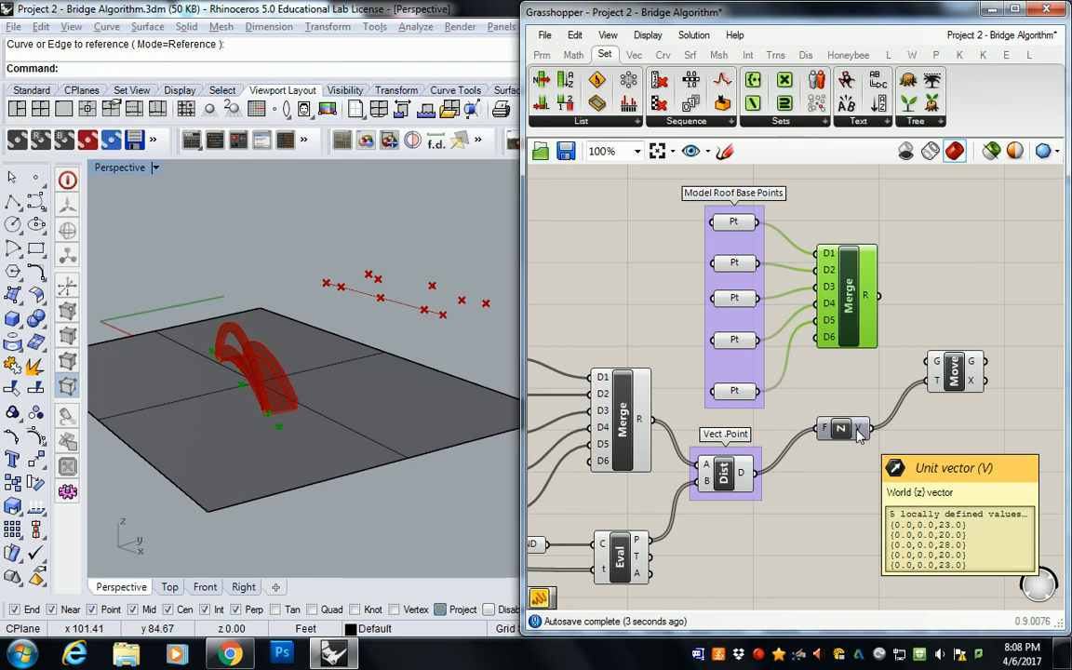
{"action": "left_click_drag", "start_coordinate": [877, 296], "coordinate": [933, 362]}
{"action": "right_click_drag", "start_coordinate": [344, 344], "coordinate": [398, 335]}
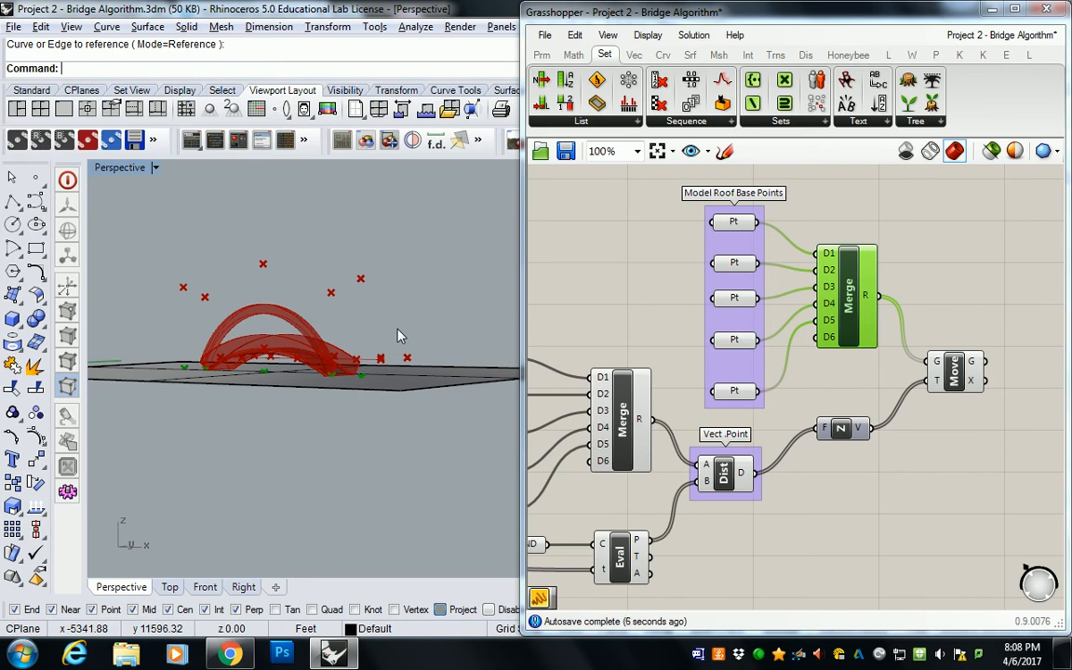
Step: Add an Interpolate curve component after Move and connect the moved geometry output G to its V input
{"action": "left_click", "coordinate": [986, 239]}
{"action": "right_click_drag", "start_coordinate": [988, 244], "coordinate": [880, 261]}
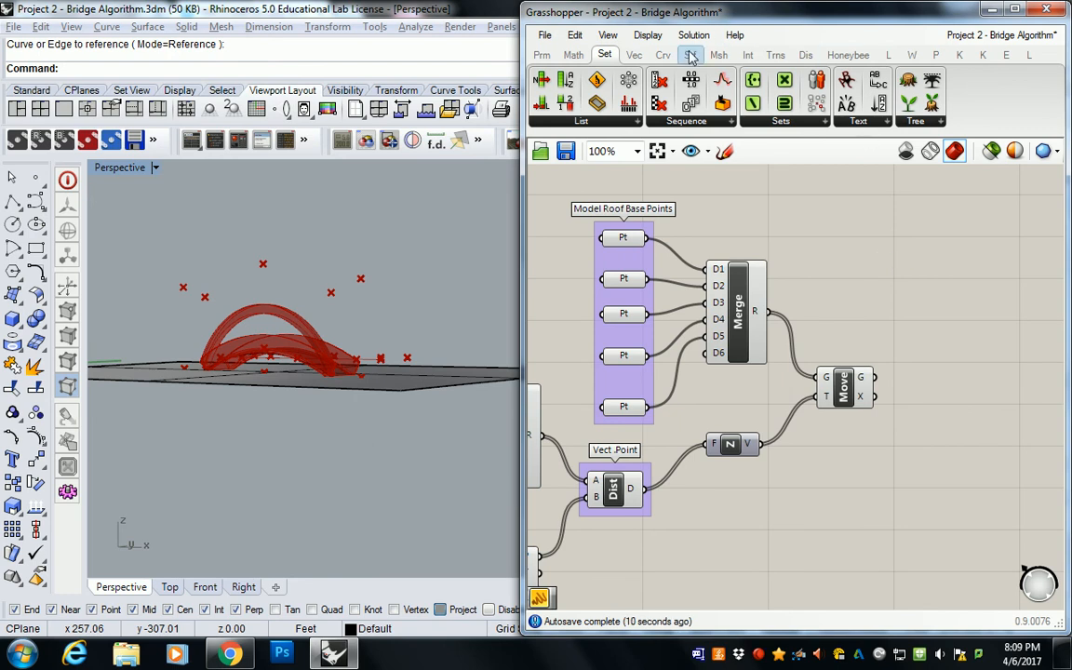
{"action": "left_click", "coordinate": [663, 55]}
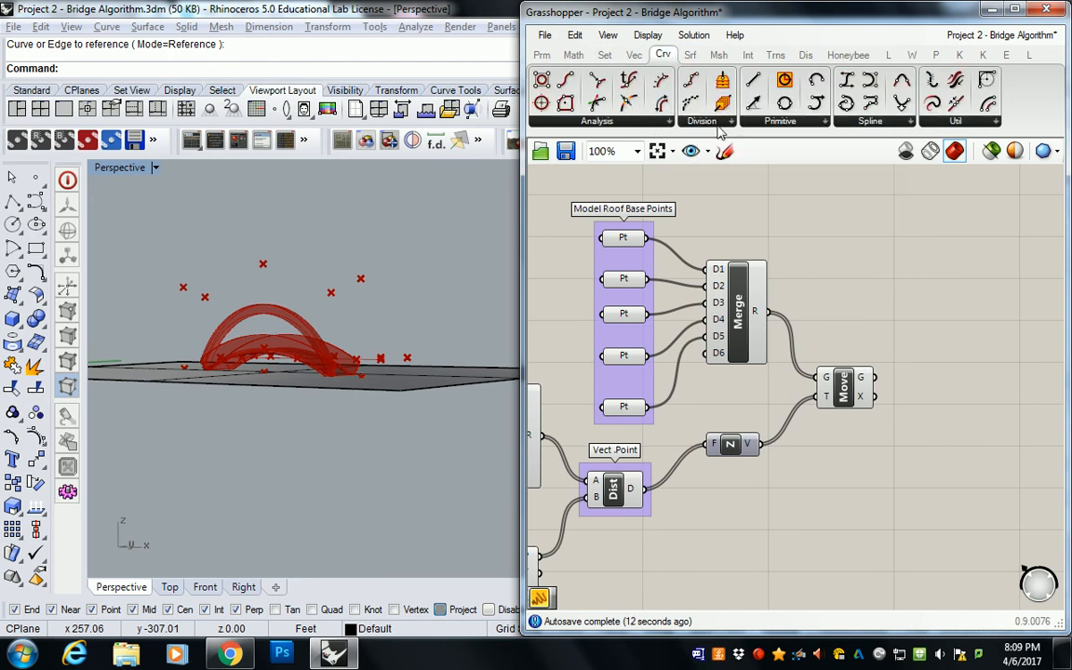
{"action": "left_click", "coordinate": [858, 128]}
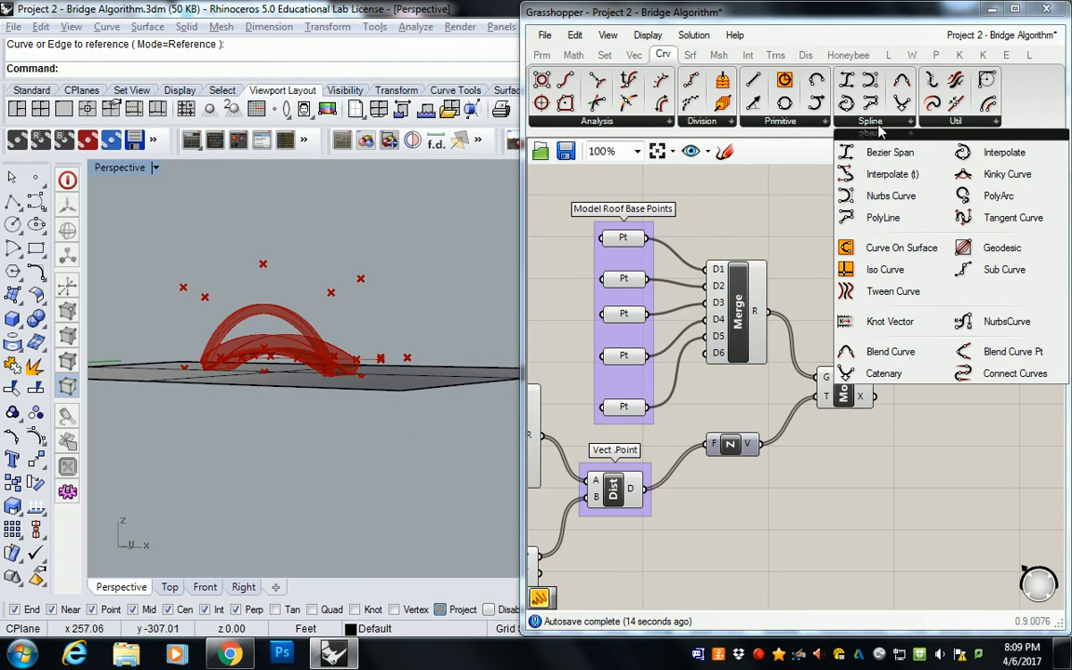
{"action": "left_click", "coordinate": [963, 363]}
{"action": "right_click_drag", "start_coordinate": [963, 363], "coordinate": [862, 344]}
{"action": "scroll", "coordinate": [862, 344], "scroll_direction": "up", "scroll_amount": 2}
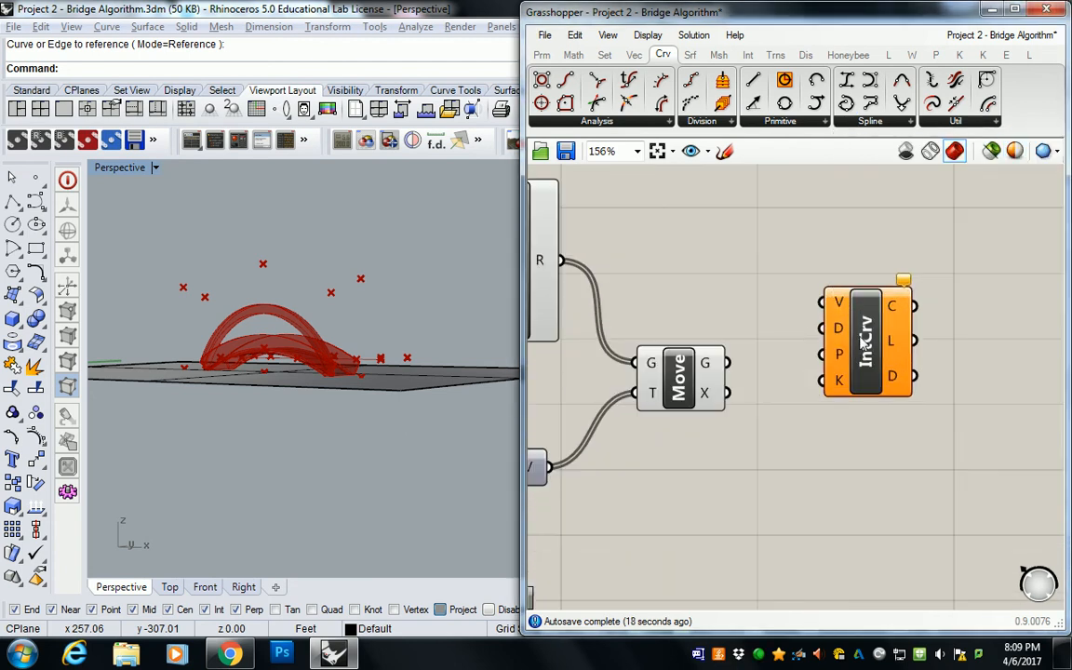
{"action": "left_click_drag", "start_coordinate": [835, 332], "coordinate": [827, 372]}
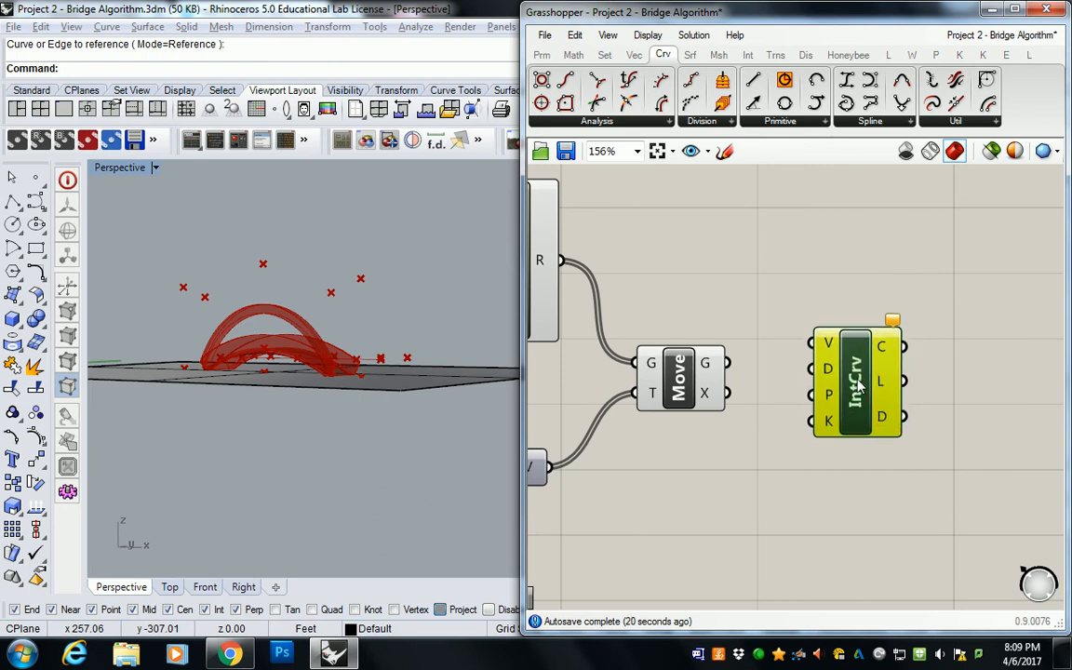
{"action": "left_click_drag", "start_coordinate": [728, 363], "coordinate": [837, 395]}
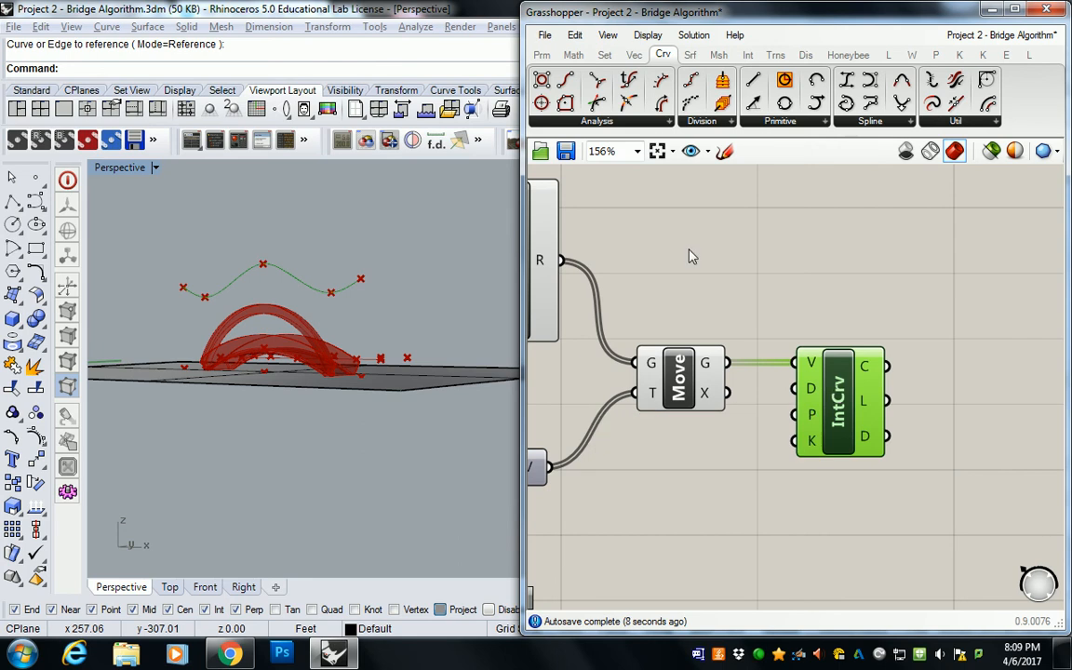
Step: Restore the four-viewport layout, narrow the Grasshopper window and frame the canopy curve with the bridge in the Perspective and Front views
{"action": "right_click_drag", "start_coordinate": [359, 298], "coordinate": [378, 309]}
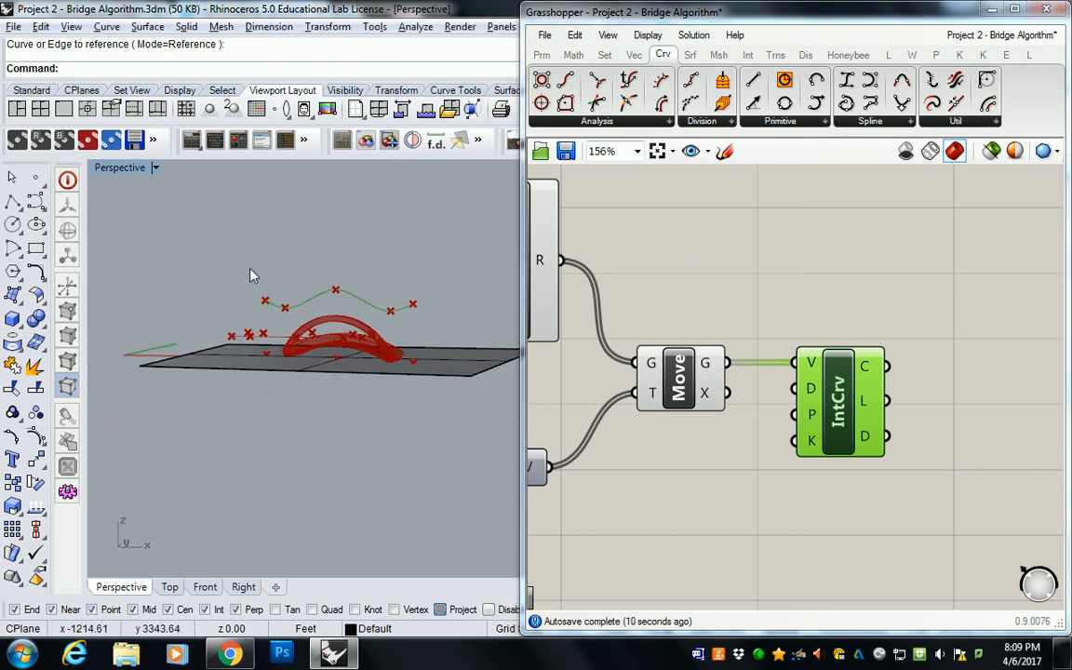
{"action": "double_click", "coordinate": [121, 168]}
{"action": "right_click_drag", "start_coordinate": [270, 244], "coordinate": [210, 240]}
{"action": "left_click_drag", "start_coordinate": [523, 265], "coordinate": [880, 256]}
{"action": "right_click_drag", "start_coordinate": [644, 268], "coordinate": [682, 282]}
{"action": "scroll", "coordinate": [684, 290], "scroll_direction": "up", "scroll_amount": 9}
{"action": "right_click_drag", "start_coordinate": [363, 376], "coordinate": [370, 466], "text": "shift"}
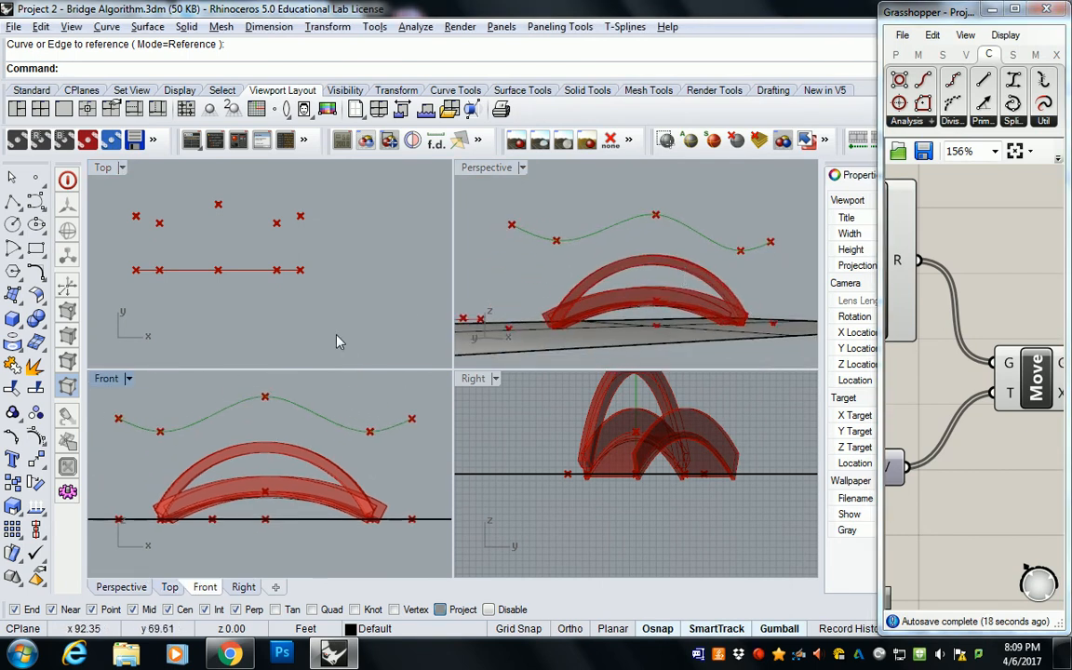
Step: Select the five analytic roof elevation points in the Top view and move them together toward the ground line
{"action": "right_click", "coordinate": [172, 198]}
{"action": "right_click_drag", "start_coordinate": [172, 198], "coordinate": [218, 230]}
{"action": "key", "text": "Escape"}
{"action": "left_click_drag", "start_coordinate": [144, 199], "coordinate": [364, 282]}
{"action": "left_click_drag", "start_coordinate": [263, 198], "coordinate": [268, 221]}
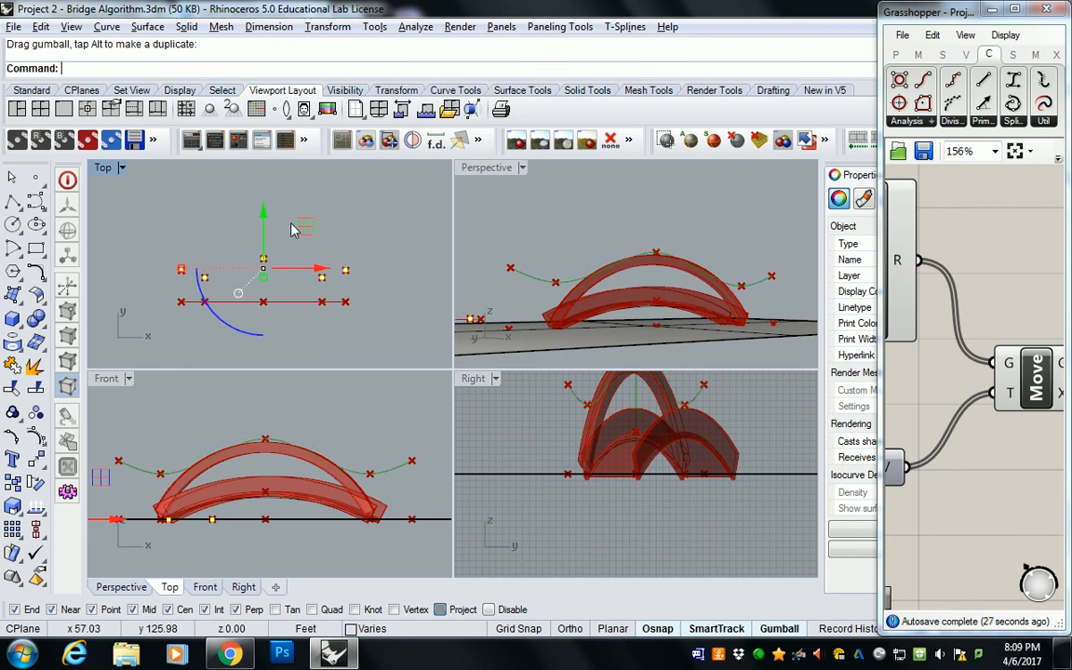
Step: Select the second and fourth analytic roof elevation points in the Top view and move them slightly away from the ground line
{"action": "left_click", "coordinate": [387, 252]}
{"action": "right_click_drag", "start_coordinate": [672, 264], "coordinate": [656, 287]}
{"action": "scroll", "coordinate": [677, 286], "scroll_direction": "up", "scroll_amount": 5}
{"action": "scroll", "coordinate": [233, 285], "scroll_direction": "up", "scroll_amount": 2}
{"action": "right_click_drag", "start_coordinate": [233, 279], "coordinate": [208, 281]}
{"action": "left_click_drag", "start_coordinate": [156, 273], "coordinate": [340, 298]}
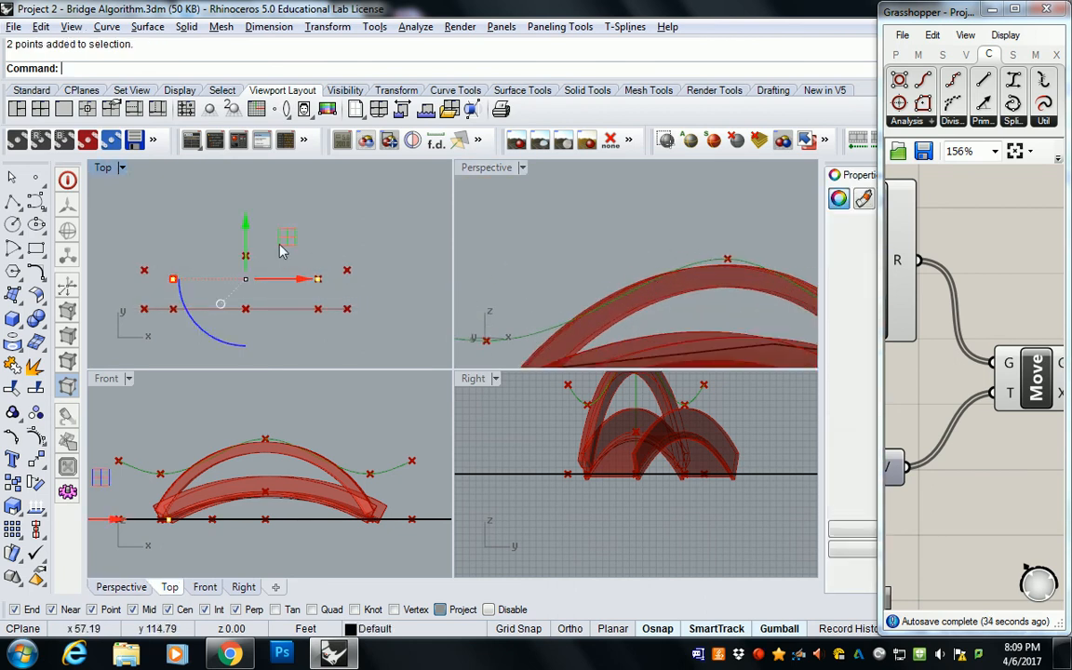
{"action": "left_click_drag", "start_coordinate": [246, 226], "coordinate": [247, 224]}
Step: Move the middle analytic roof elevation point by -1/2' along Y in the Top view
{"action": "right_click_drag", "start_coordinate": [648, 249], "coordinate": [692, 265]}
{"action": "left_click_drag", "start_coordinate": [715, 232], "coordinate": [736, 255]}
{"action": "left_click", "coordinate": [245, 255]}
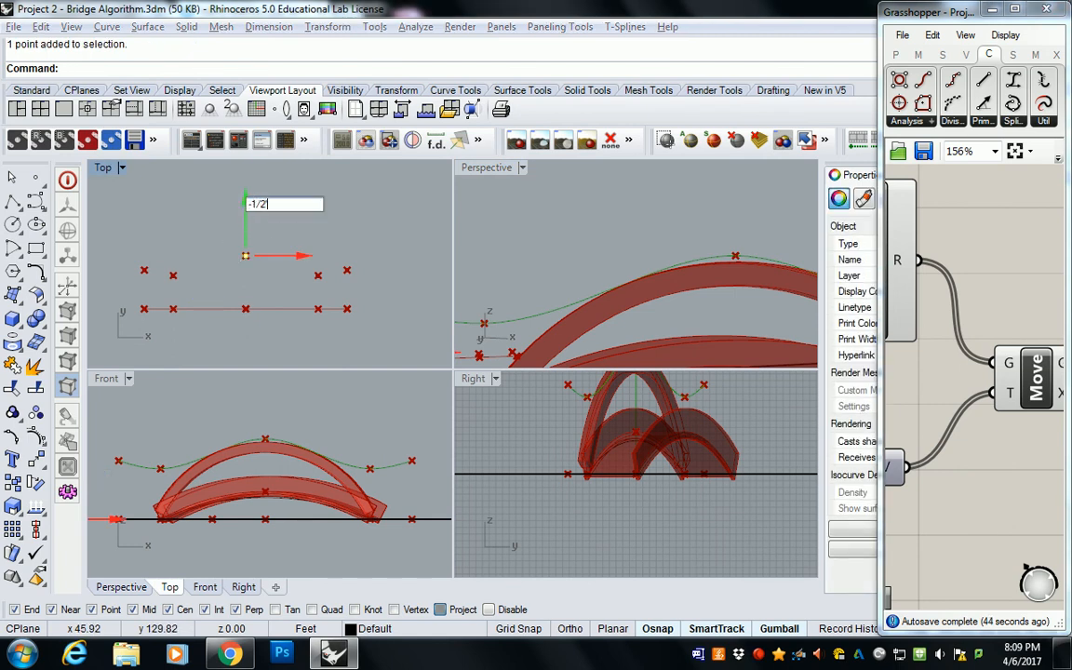
{"action": "key", "text": "Return"}
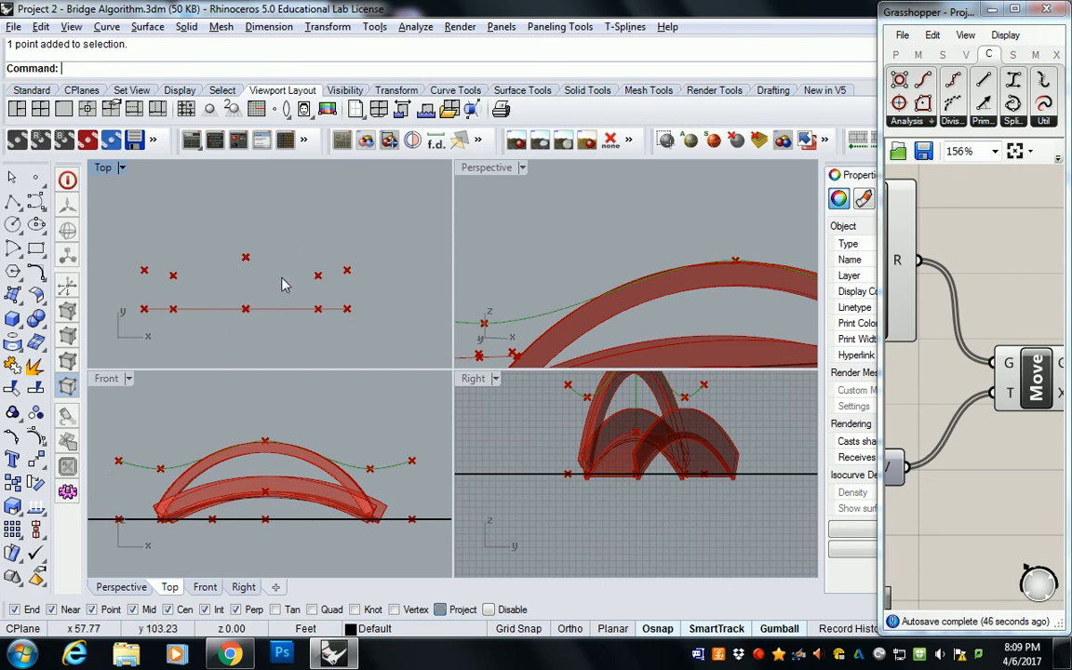
Step: Examine how the canopy curve sits against the bridge arch in the Perspective view, leaving no points selected
{"action": "left_click", "coordinate": [705, 251]}
{"action": "right_click_drag", "start_coordinate": [705, 251], "coordinate": [642, 290]}
{"action": "left_click_drag", "start_coordinate": [158, 265], "coordinate": [334, 293]}
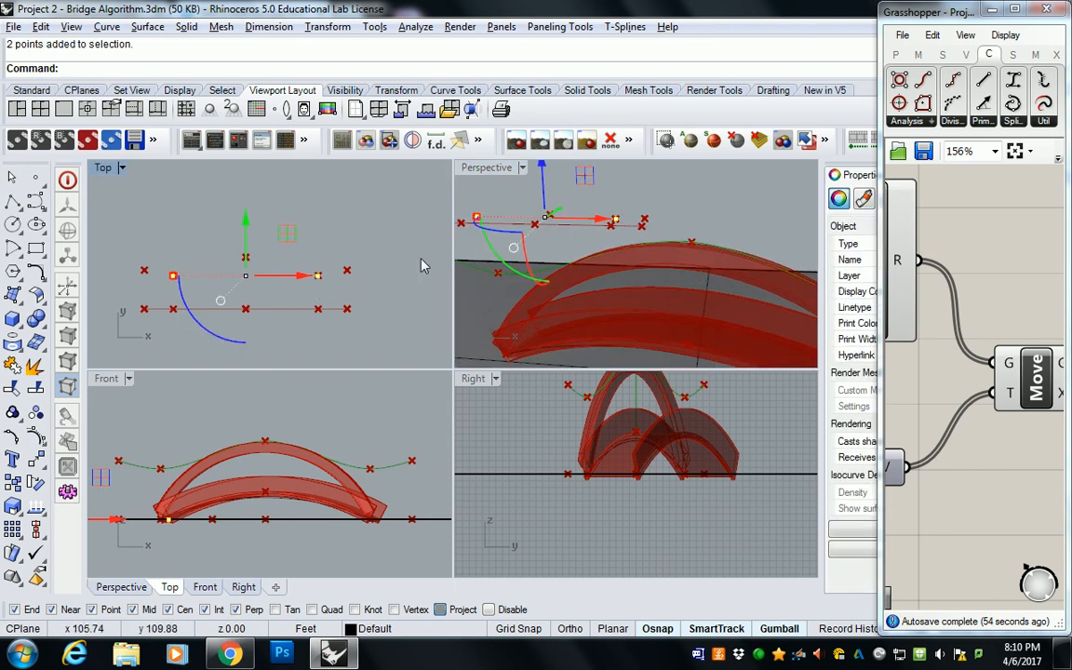
{"action": "right_click_drag", "start_coordinate": [603, 271], "coordinate": [569, 245]}
{"action": "key", "text": "Escape"}
{"action": "mouse_move", "coordinate": [270, 256]}
{"action": "right_mouse_down"}
{"action": "mouse_move", "coordinate": [222, 252]}
{"action": "mouse_move", "coordinate": [284, 260]}
{"action": "right_mouse_up"}
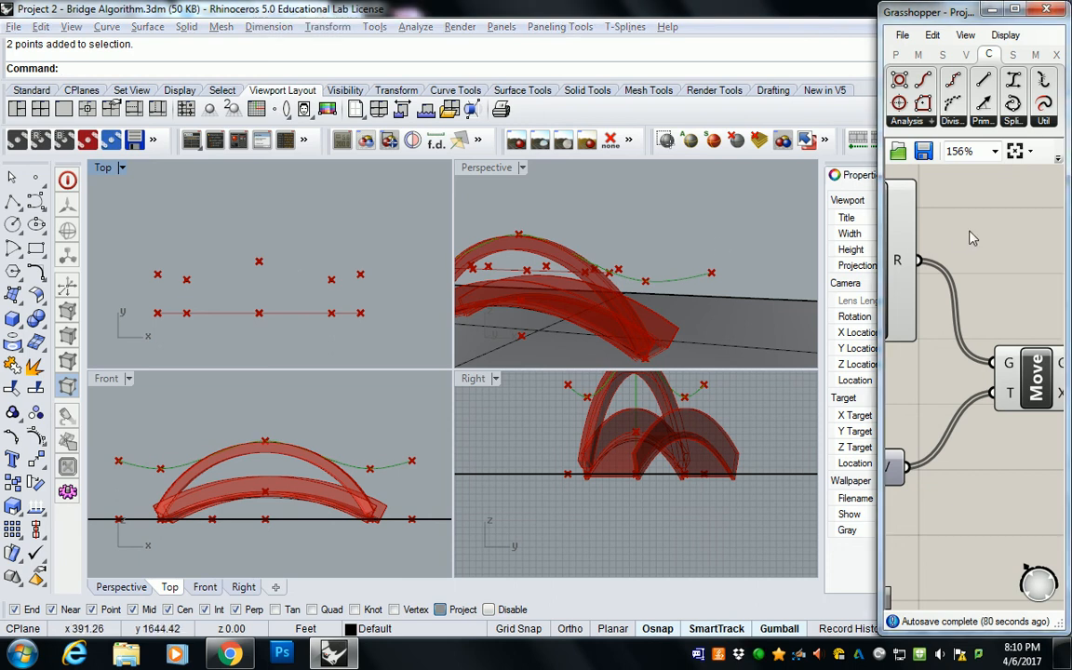
Step: Widen the Grasshopper window and frame the canopy definition from the analytic elevation points through the Interpolate component
{"action": "left_click_drag", "start_coordinate": [882, 242], "coordinate": [250, 256]}
{"action": "right_click_drag", "start_coordinate": [365, 284], "coordinate": [787, 289]}
{"action": "scroll", "coordinate": [744, 314], "scroll_direction": "down", "scroll_amount": 5}
{"action": "scroll", "coordinate": [757, 344], "scroll_direction": "up", "scroll_amount": 2}
{"action": "scroll", "coordinate": [708, 315], "scroll_direction": "up", "scroll_amount": 1}
{"action": "scroll", "coordinate": [709, 327], "scroll_direction": "down", "scroll_amount": 1}
{"action": "right_click_drag", "start_coordinate": [717, 326], "coordinate": [674, 335]}
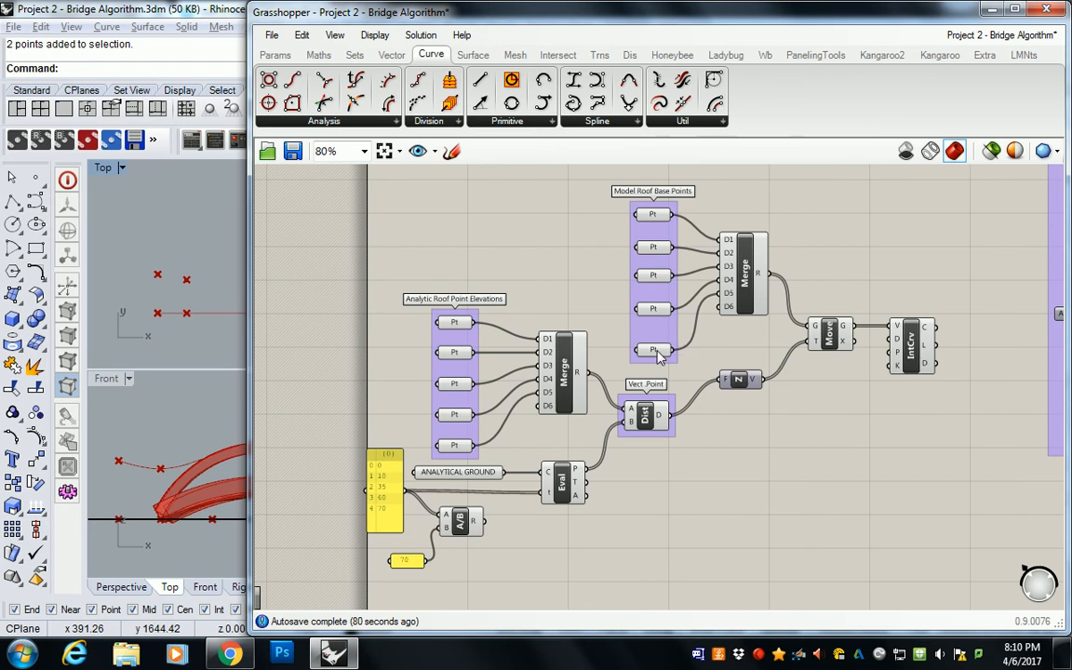
Step: Review the canopy definition by selecting the analytical ground curve, both roof point groups, and the Dist, Move and Interpolate components
{"action": "left_click_drag", "start_coordinate": [389, 279], "coordinate": [447, 293]}
{"action": "left_click", "coordinate": [489, 476]}
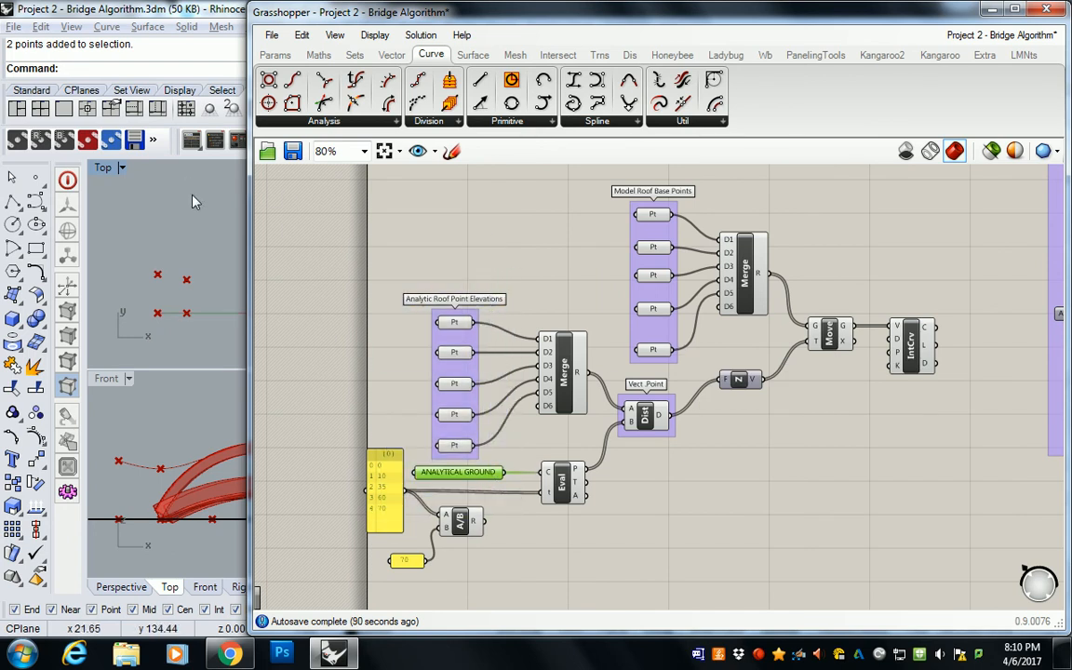
{"action": "left_click_drag", "start_coordinate": [397, 245], "coordinate": [500, 473]}
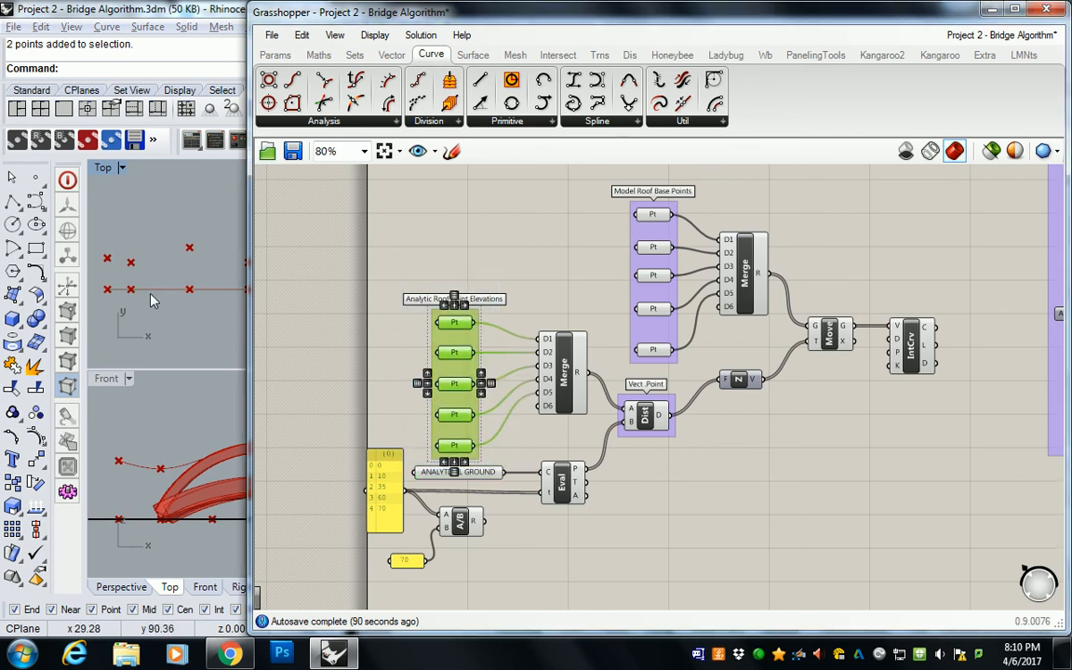
{"action": "left_click", "coordinate": [464, 280]}
{"action": "left_click_drag", "start_coordinate": [594, 189], "coordinate": [689, 365]}
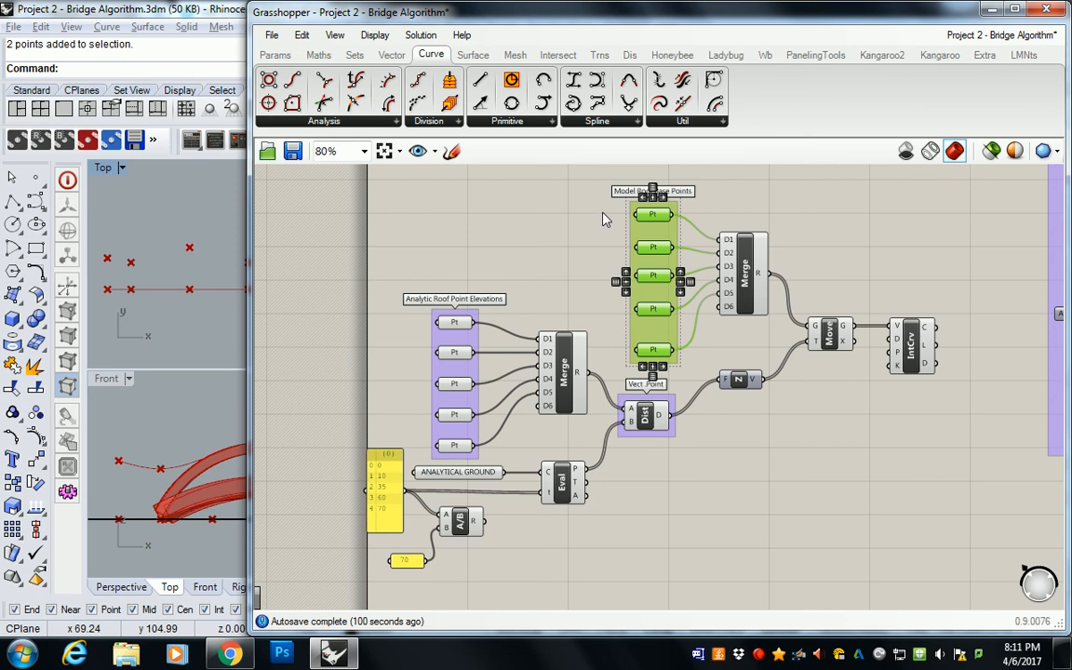
{"action": "left_click", "coordinate": [656, 418]}
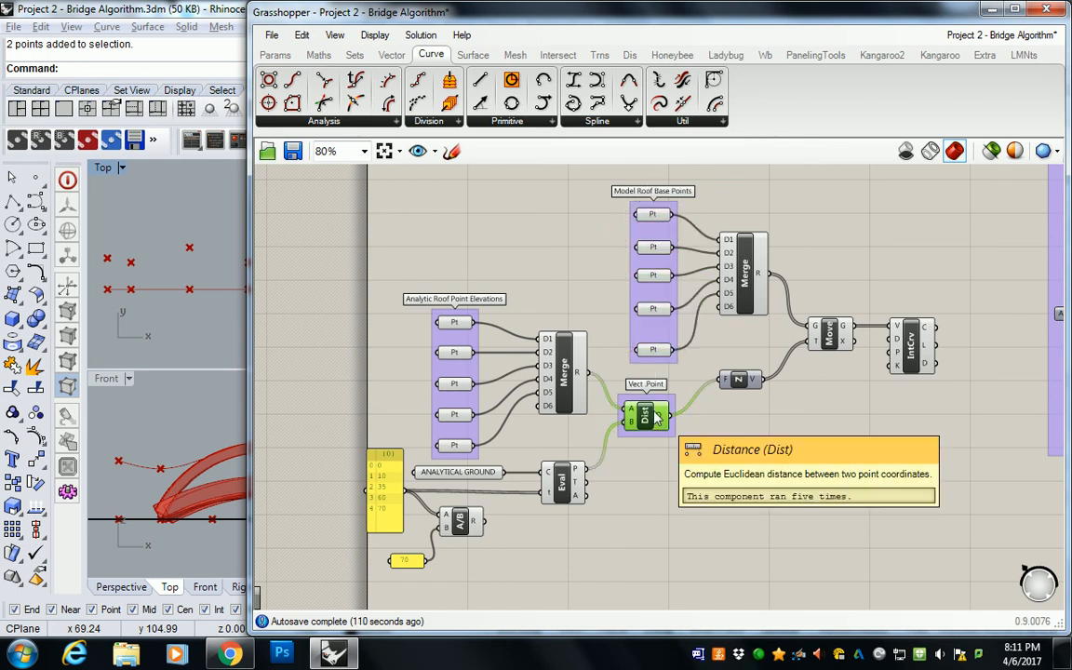
{"action": "left_click", "coordinate": [828, 336]}
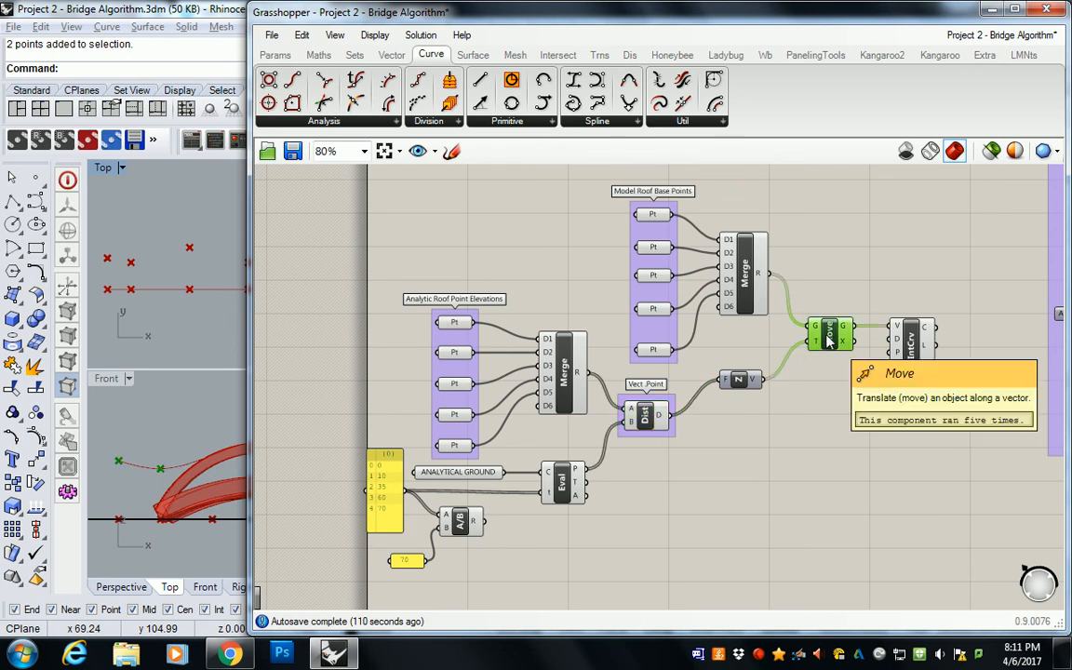
{"action": "left_click", "coordinate": [910, 345]}
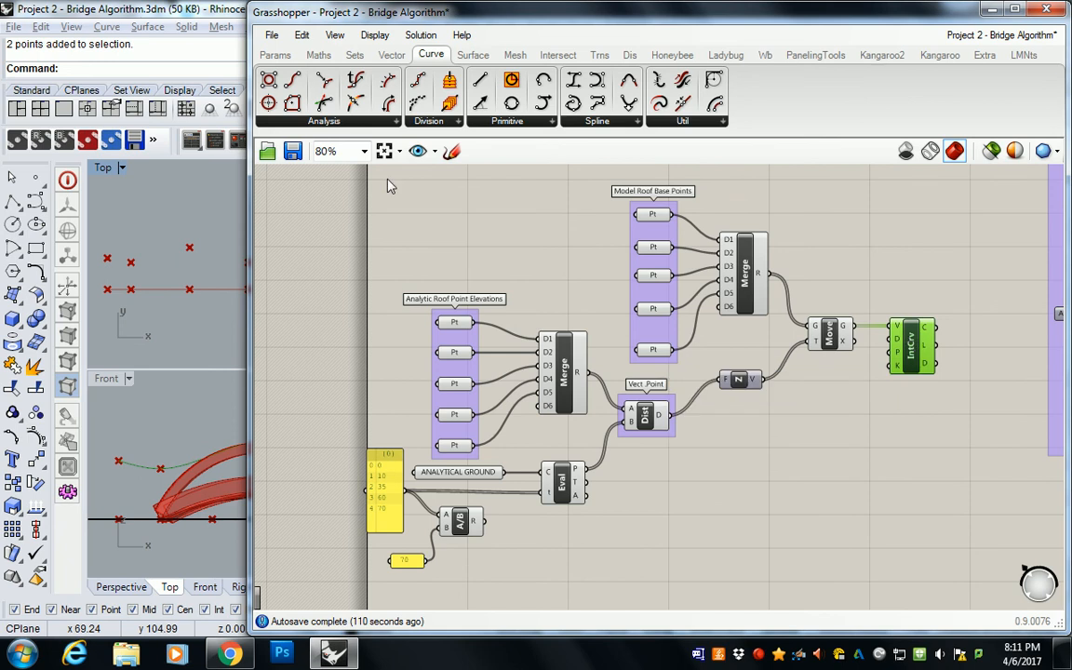
Step: Narrow the Grasshopper window, maximize the Perspective viewport and examine the canopy curve above the bridge alongside its definition
{"action": "left_click_drag", "start_coordinate": [261, 199], "coordinate": [587, 198]}
{"action": "double_click", "coordinate": [498, 173]}
{"action": "right_click_drag", "start_coordinate": [489, 189], "coordinate": [357, 298]}
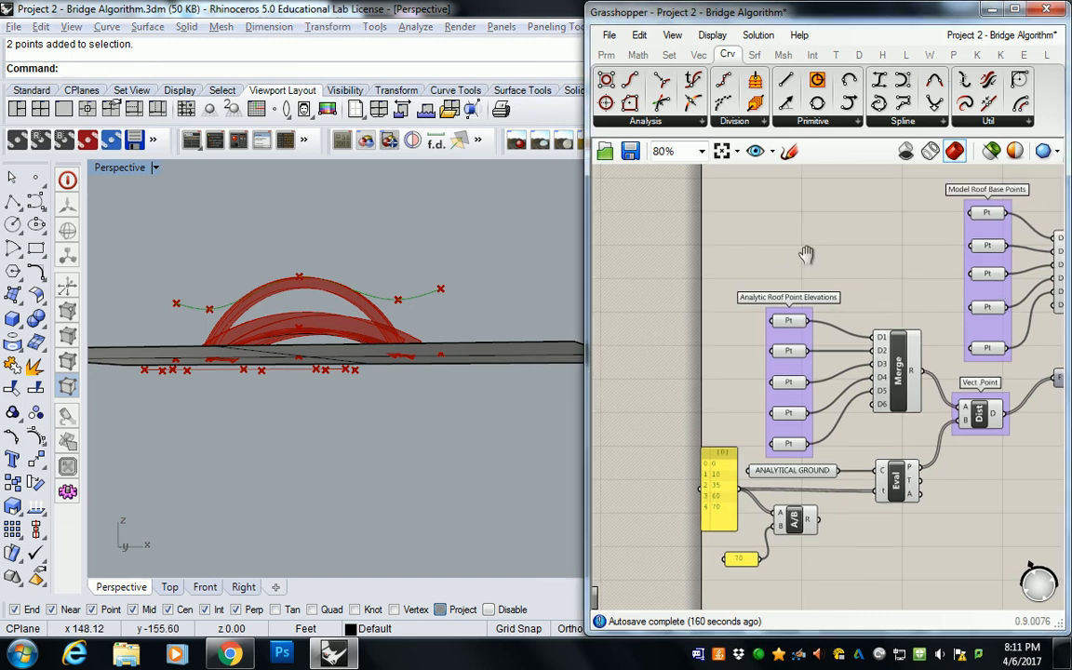
{"action": "scroll", "coordinate": [702, 242], "scroll_direction": "down", "scroll_amount": 5}
{"action": "scroll", "coordinate": [718, 245], "scroll_direction": "up", "scroll_amount": 4}
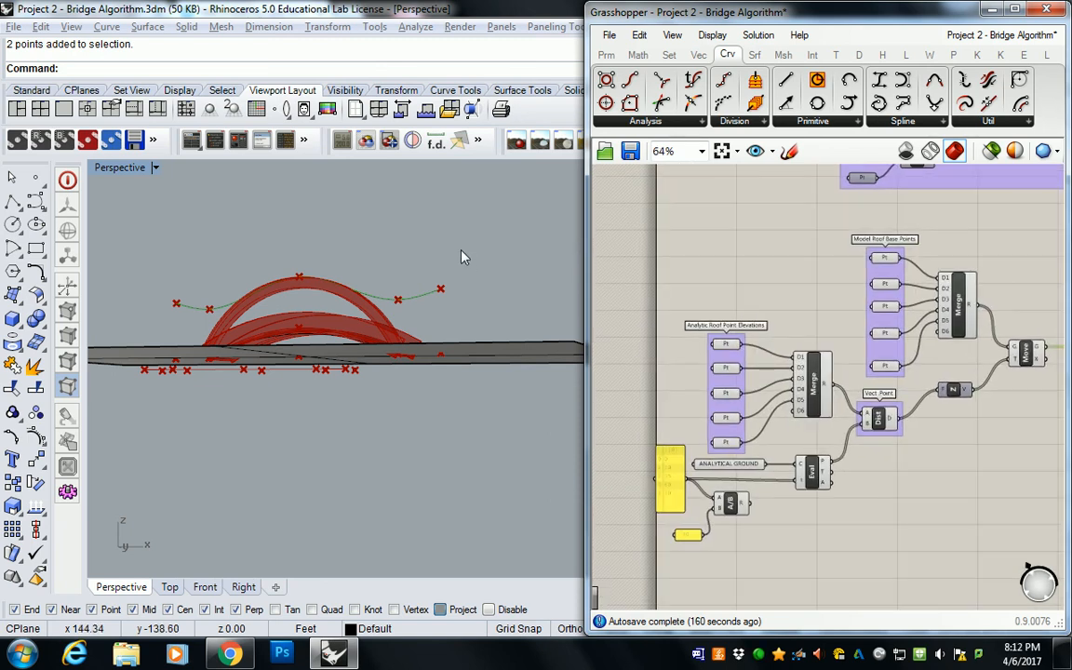
Step: Return to the four-viewport layout and inspect the analytic roof points and the whole model, clearing the selection
{"action": "double_click", "coordinate": [136, 167]}
{"action": "right_click_drag", "start_coordinate": [199, 234], "coordinate": [262, 253]}
{"action": "left_click_drag", "start_coordinate": [162, 247], "coordinate": [322, 318]}
{"action": "right_click_drag", "start_coordinate": [507, 230], "coordinate": [836, 265]}
{"action": "mouse_move", "coordinate": [551, 234]}
{"action": "right_mouse_down"}
{"action": "mouse_move", "coordinate": [531, 240]}
{"action": "mouse_move", "coordinate": [537, 252]}
{"action": "right_mouse_up"}
{"action": "scroll", "coordinate": [537, 252], "scroll_direction": "down", "scroll_amount": 5}
{"action": "key", "text": "Escape"}
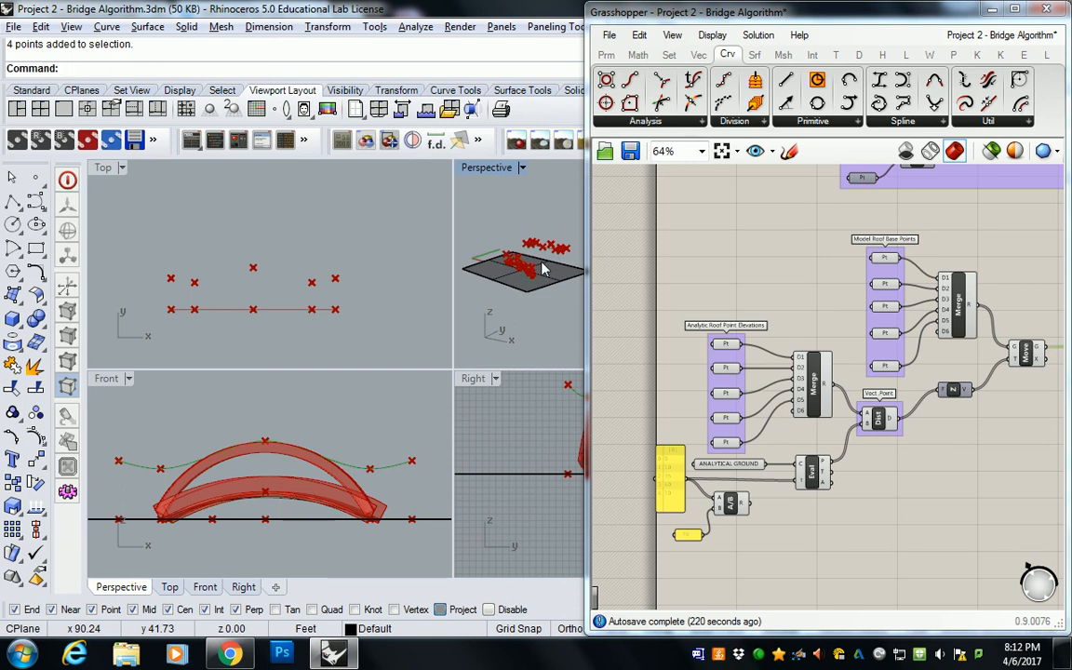
Step: Switch to Chrome to view the reference photo of the pedestrian bridge
{"action": "left_click", "coordinate": [242, 655]}
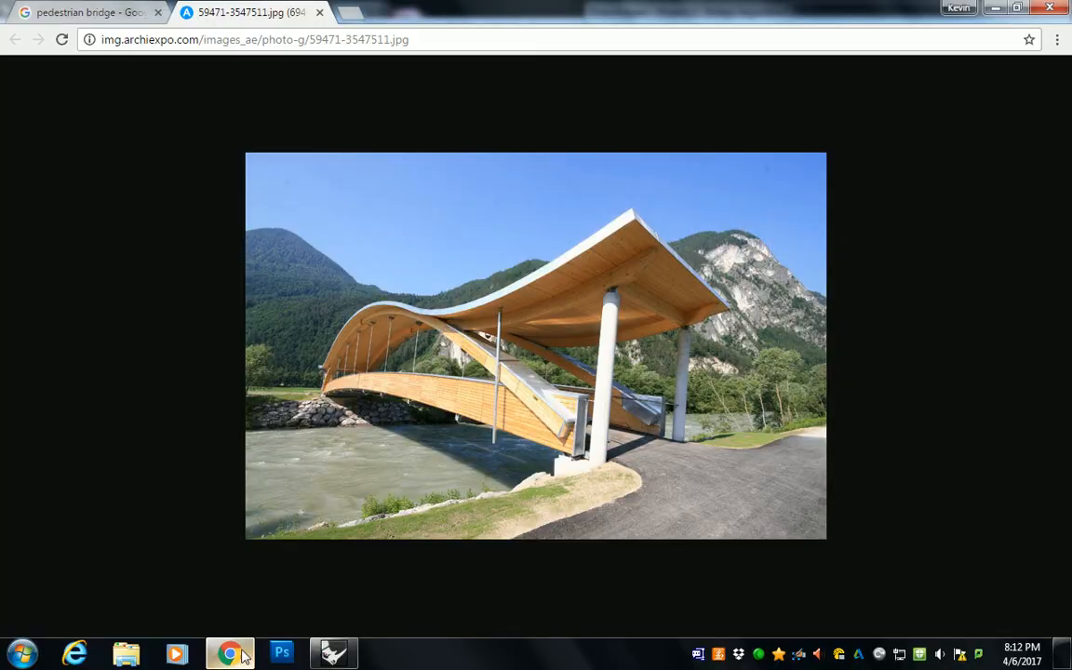
Step: Search Google Images for "signal box building" in a new browser tab
{"action": "left_click", "coordinate": [350, 14]}
{"action": "type", "text": "signal bo"}
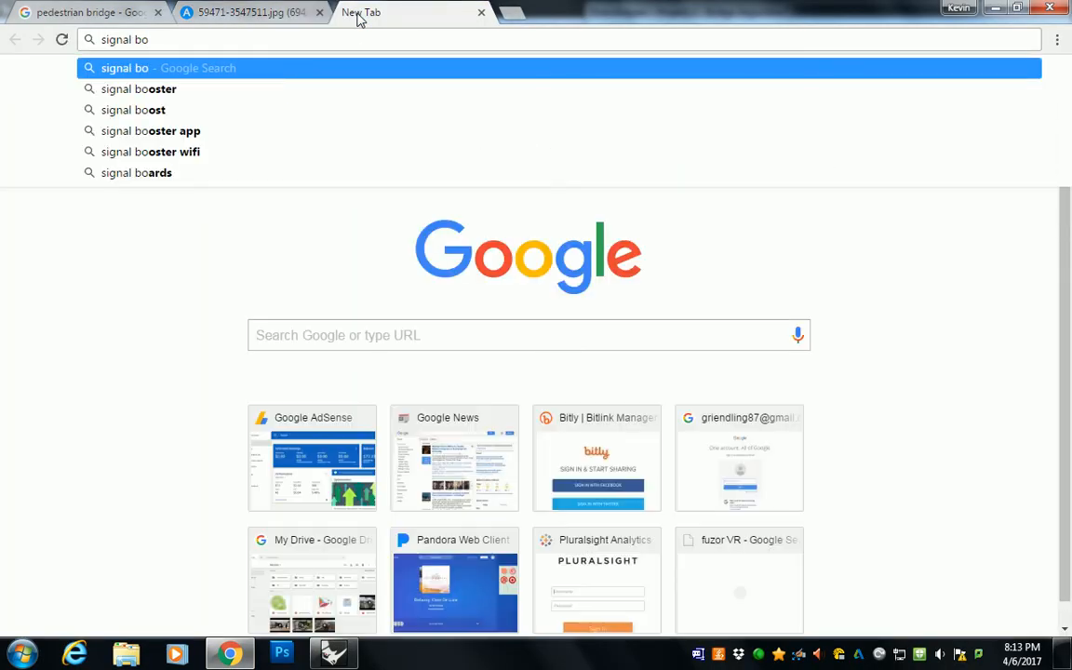
{"action": "type", "text": "x building"}
{"action": "key", "text": "Return"}
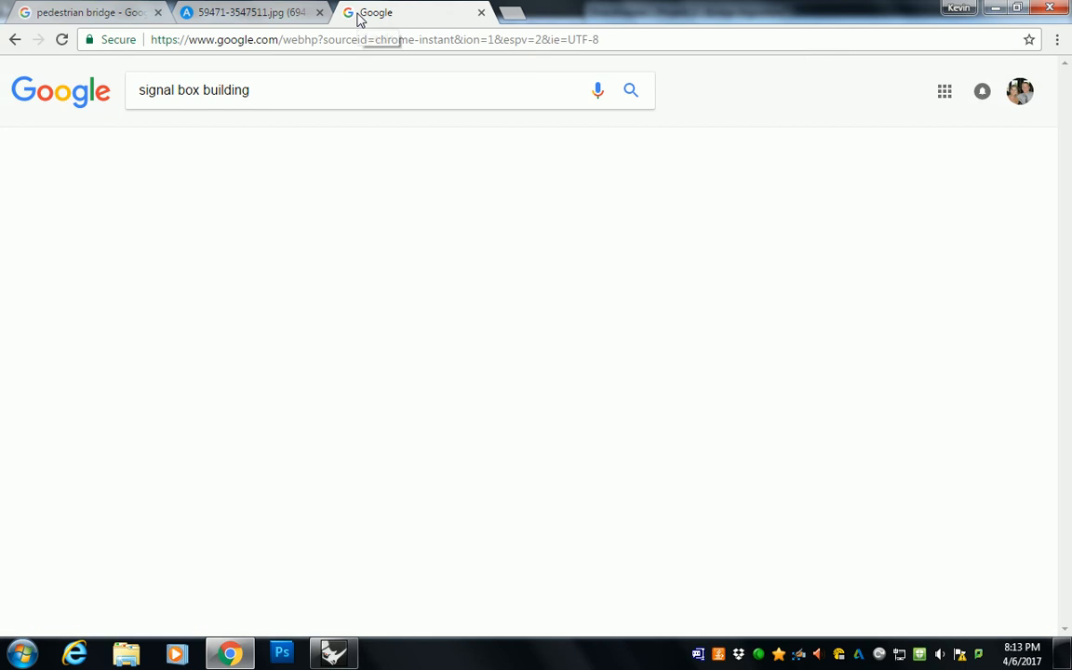
{"action": "left_click", "coordinate": [197, 138]}
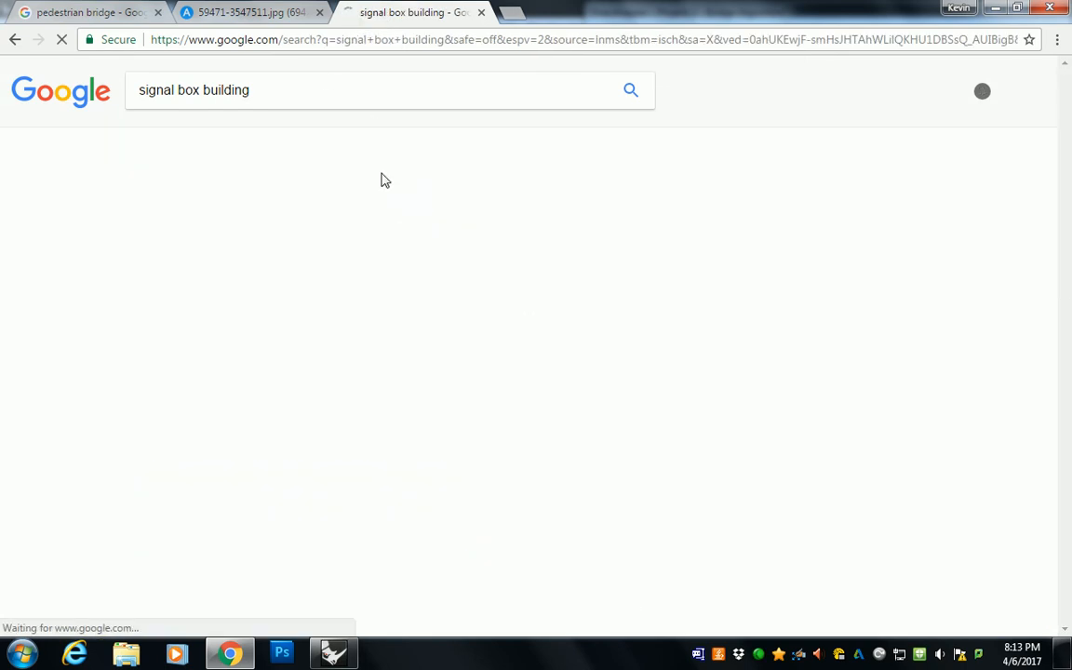
Step: Preview the Herzog de Meuron signal box shading photo and the related image of the building's louvered corner
{"action": "left_click", "coordinate": [824, 247]}
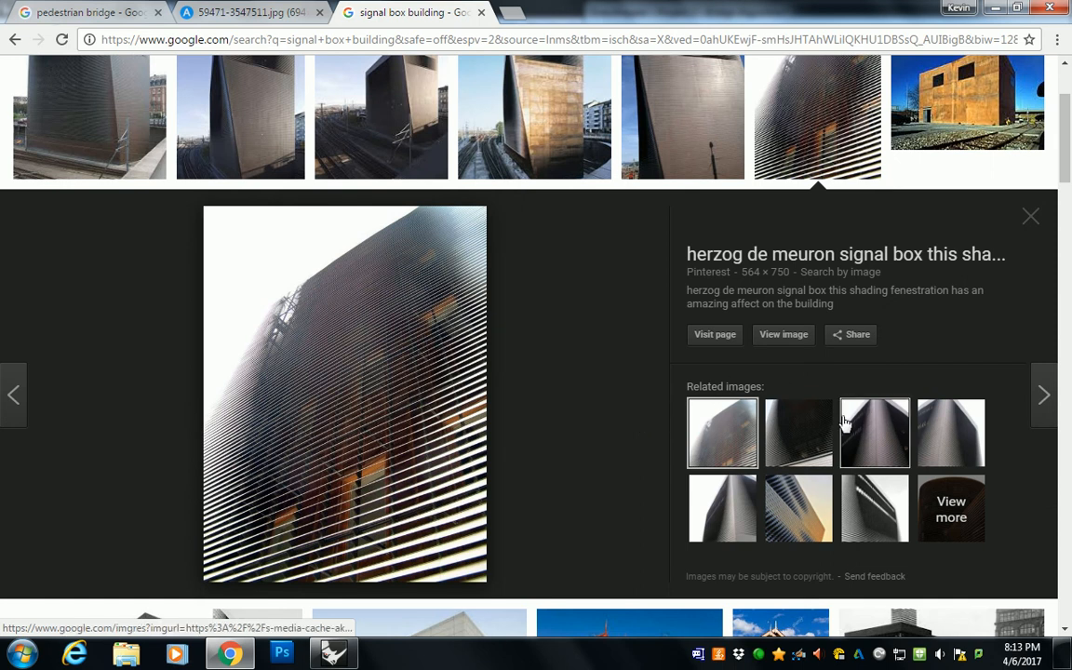
{"action": "left_click", "coordinate": [873, 434]}
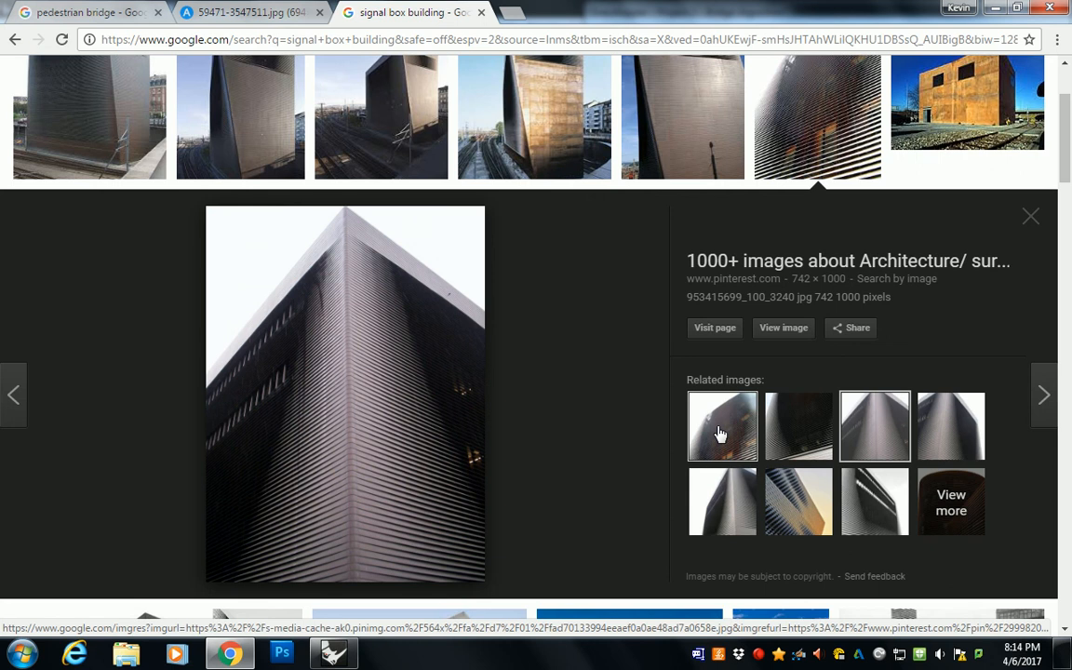
{"action": "left_click", "coordinate": [759, 653]}
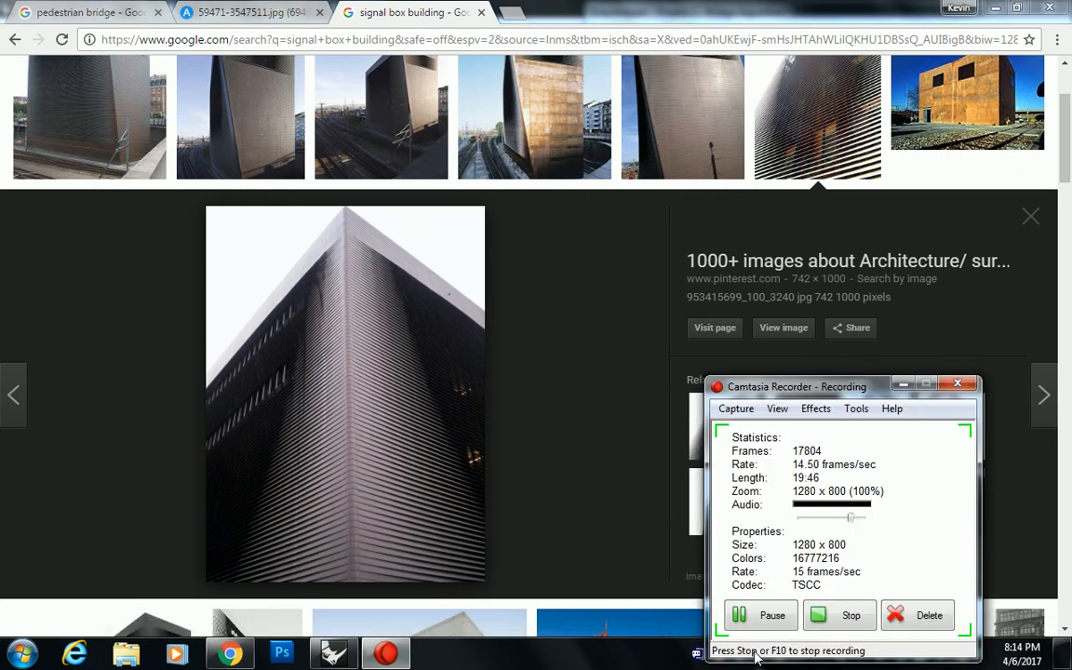